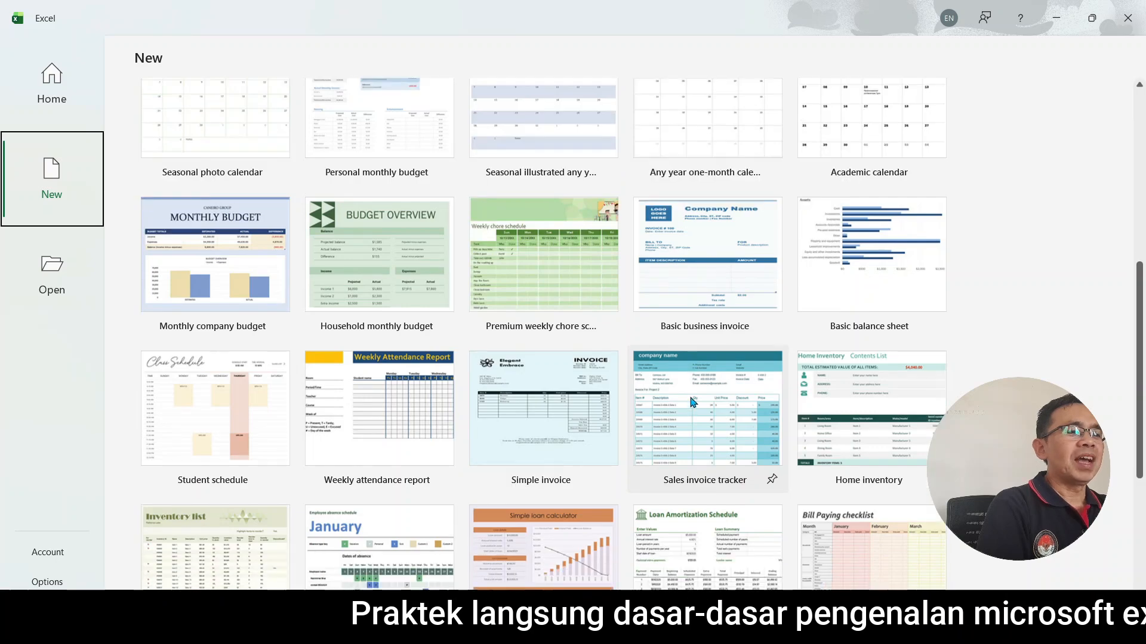
{"action": "scroll", "coordinate": [690, 401], "scroll_direction": "down", "scroll_amount": 2}
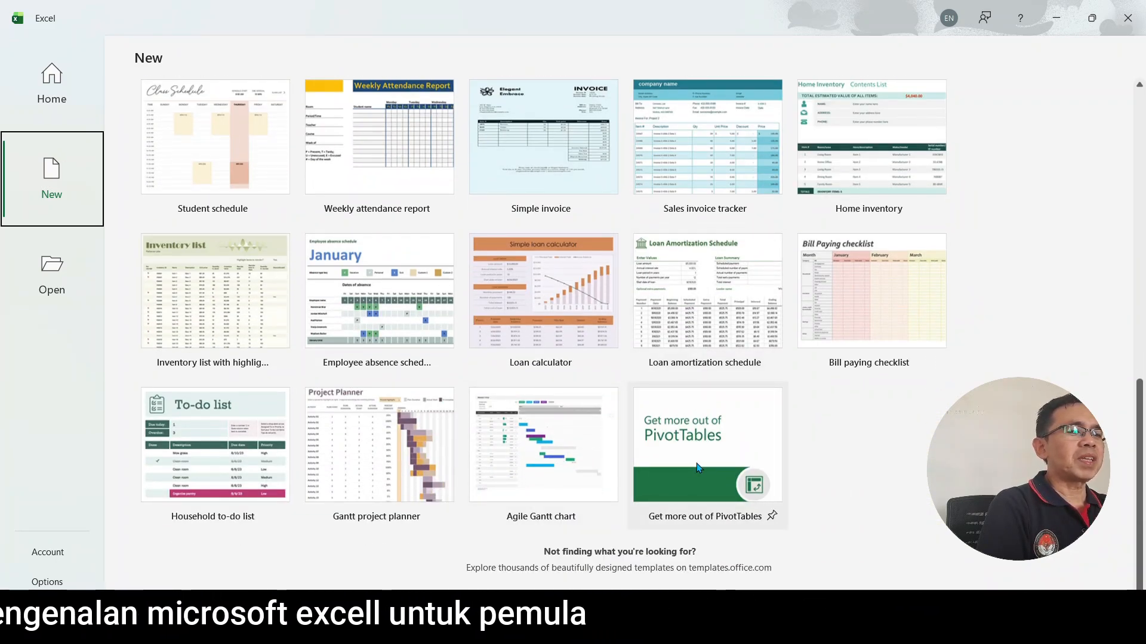
Browse the available workbook templates and create a new blank workbook.
{"action": "scroll", "coordinate": [686, 462], "scroll_direction": "up", "scroll_amount": 7}
{"action": "scroll", "coordinate": [743, 450], "scroll_direction": "up", "scroll_amount": 8}
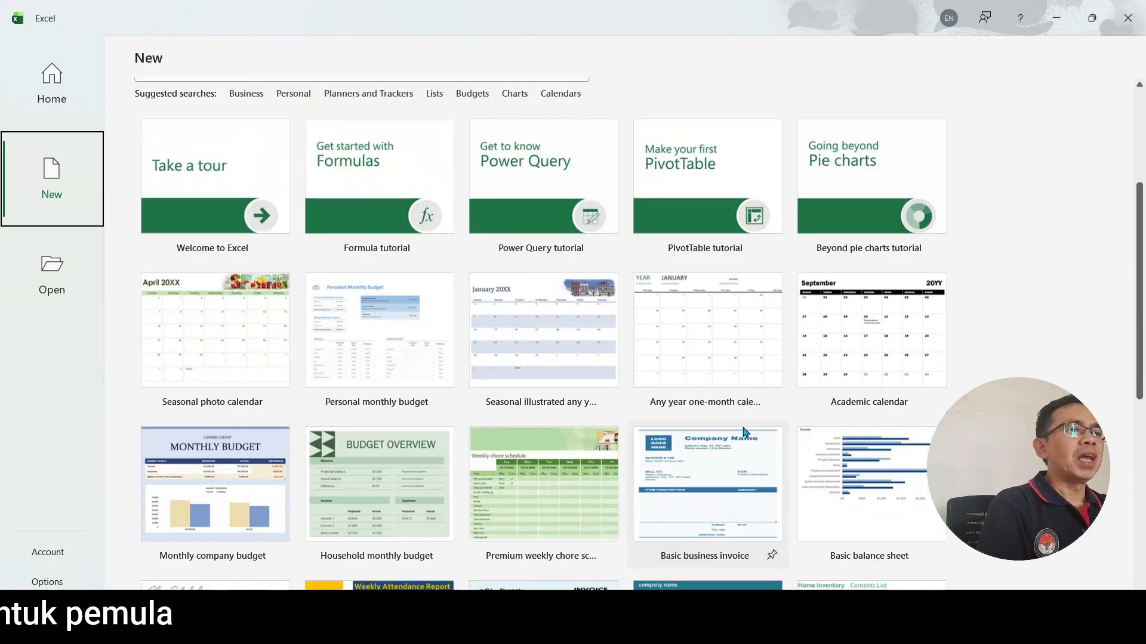
{"action": "scroll", "coordinate": [749, 426], "scroll_direction": "up", "scroll_amount": 1}
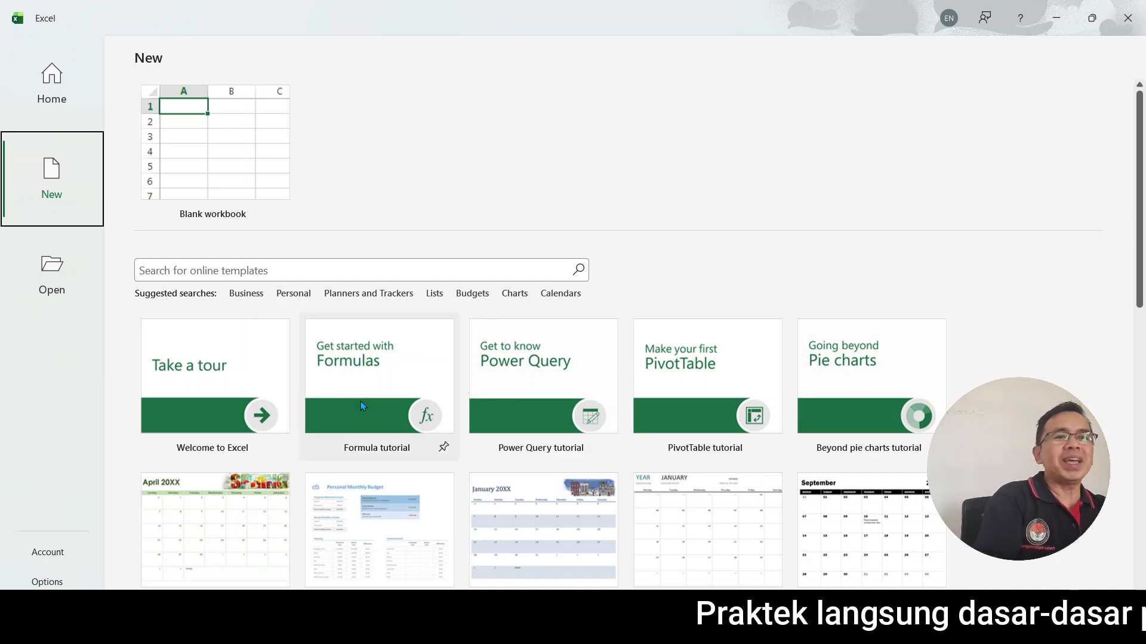
{"action": "left_click", "coordinate": [238, 146]}
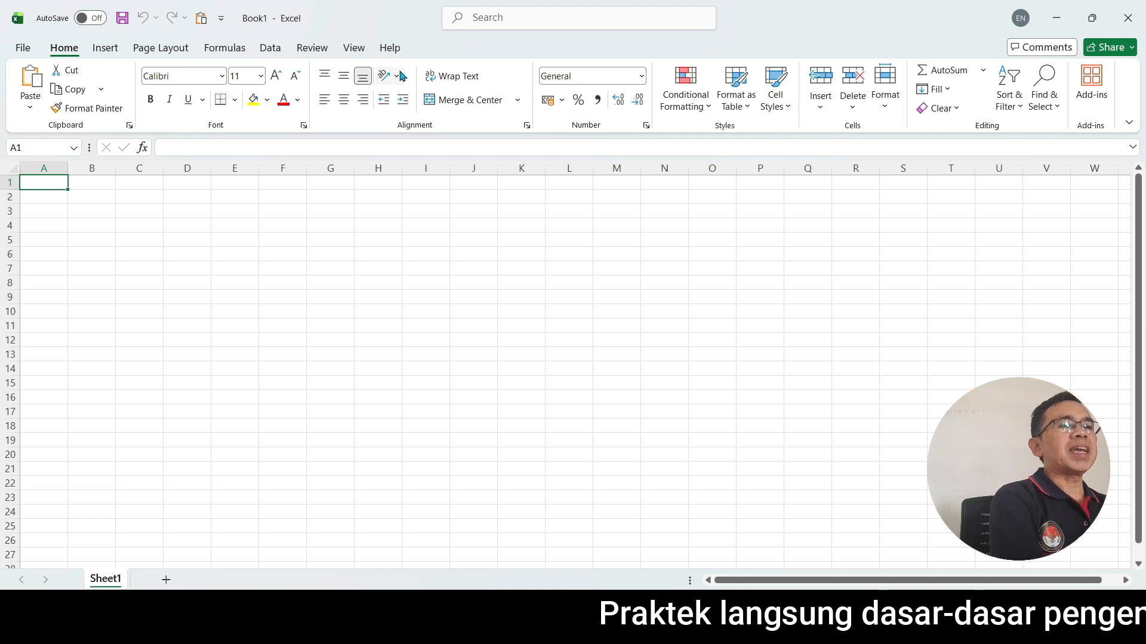
Open the account information to view the user details and the installed Office product version.
{"action": "left_click", "coordinate": [25, 53]}
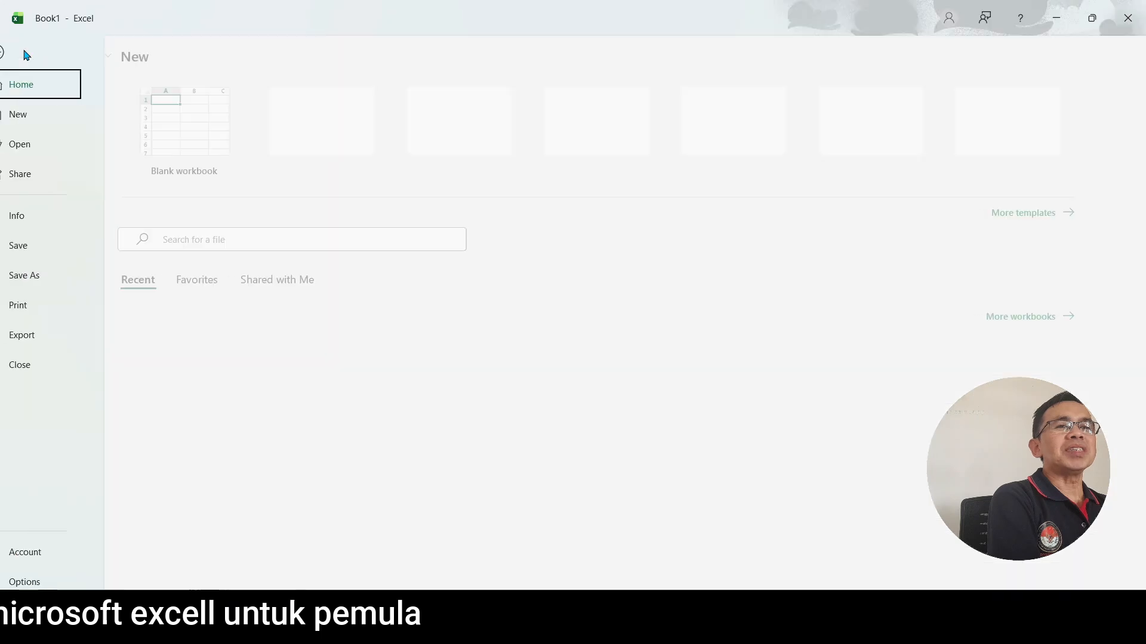
{"action": "left_click", "coordinate": [22, 52]}
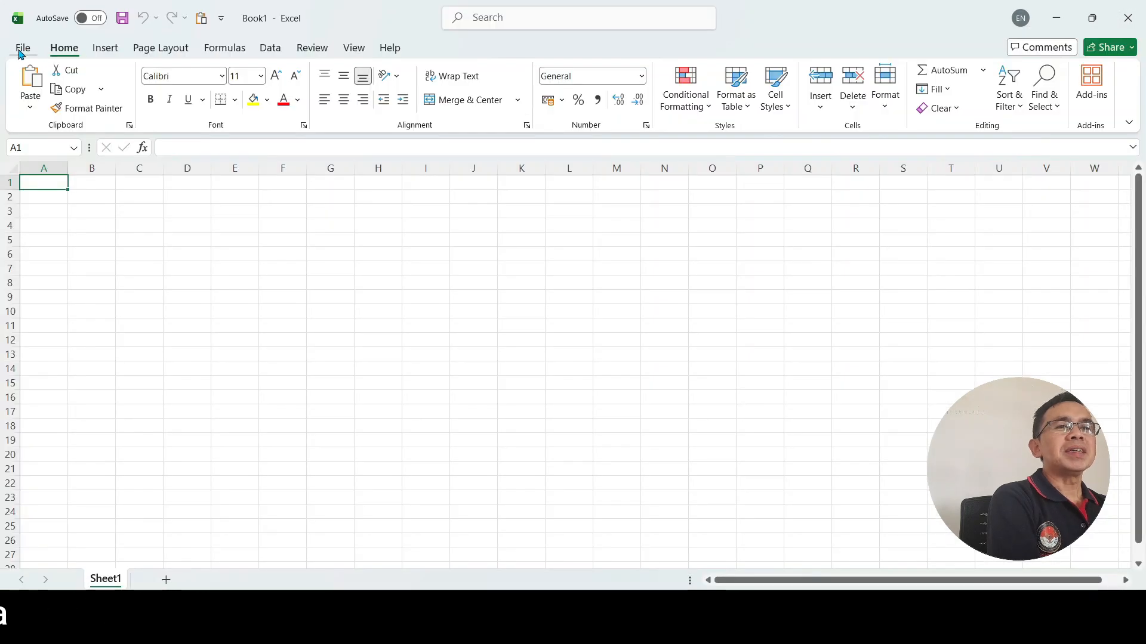
{"action": "left_click", "coordinate": [24, 51]}
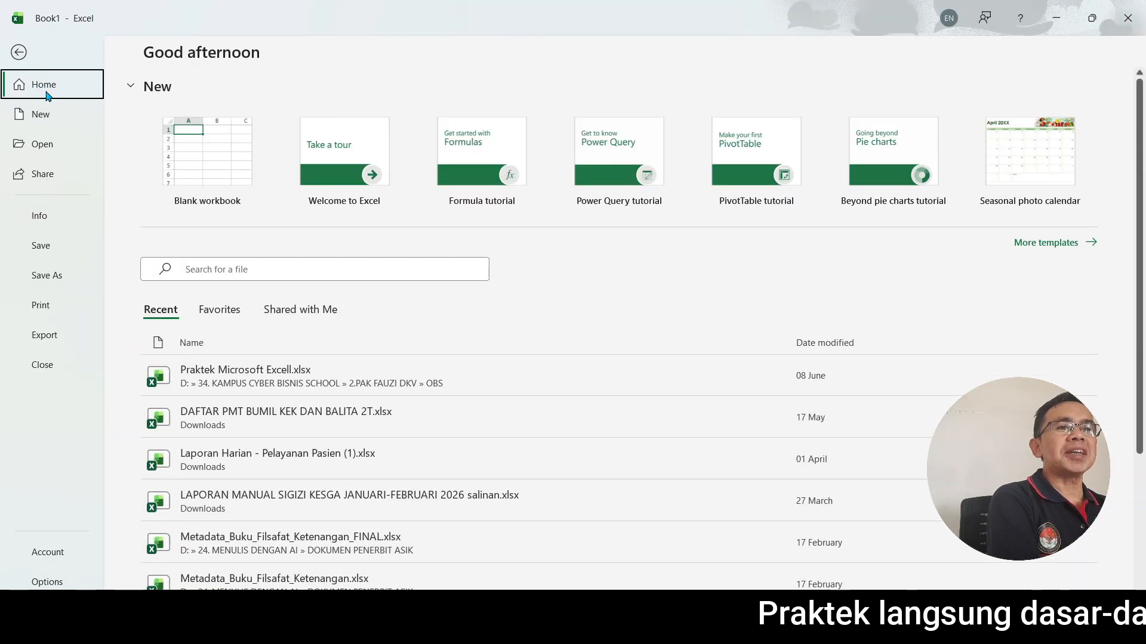
{"action": "left_click", "coordinate": [55, 558]}
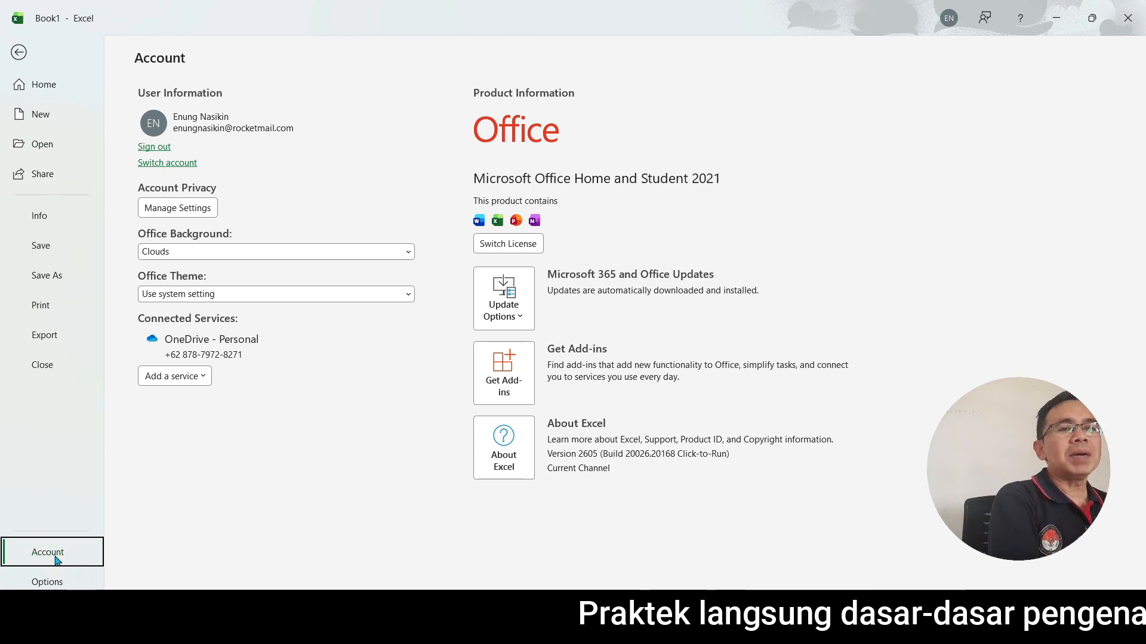
Examine the display language and workbook saving preferences in Excel Options and close the dialog.
{"action": "left_click", "coordinate": [50, 582]}
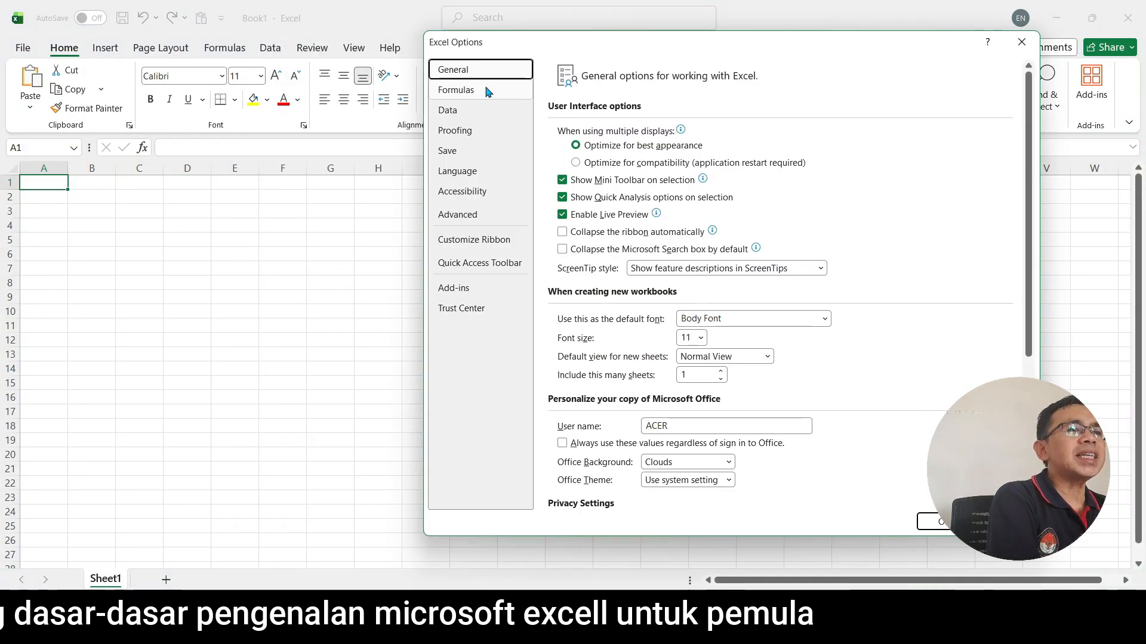
{"action": "left_click", "coordinate": [466, 173]}
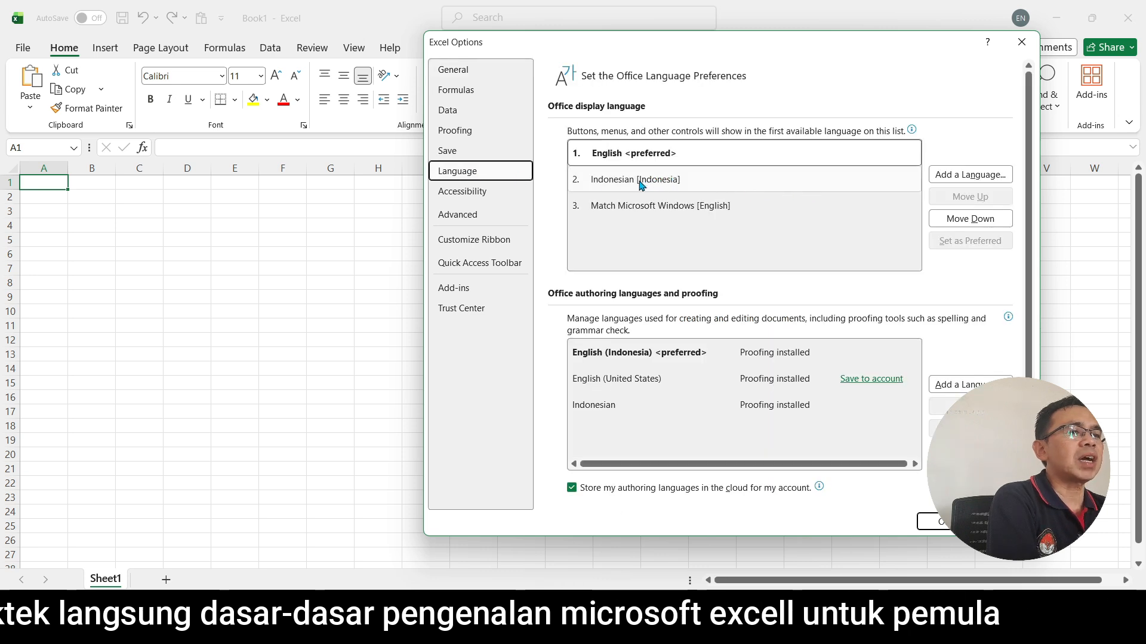
{"action": "left_click", "coordinate": [720, 188]}
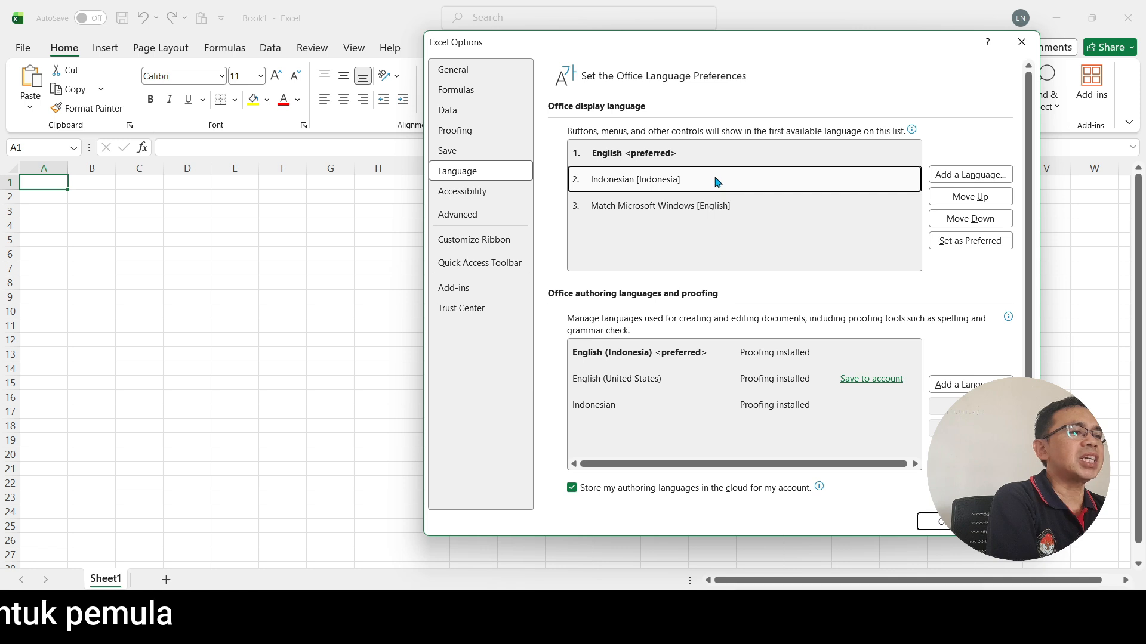
{"action": "left_click", "coordinate": [711, 157]}
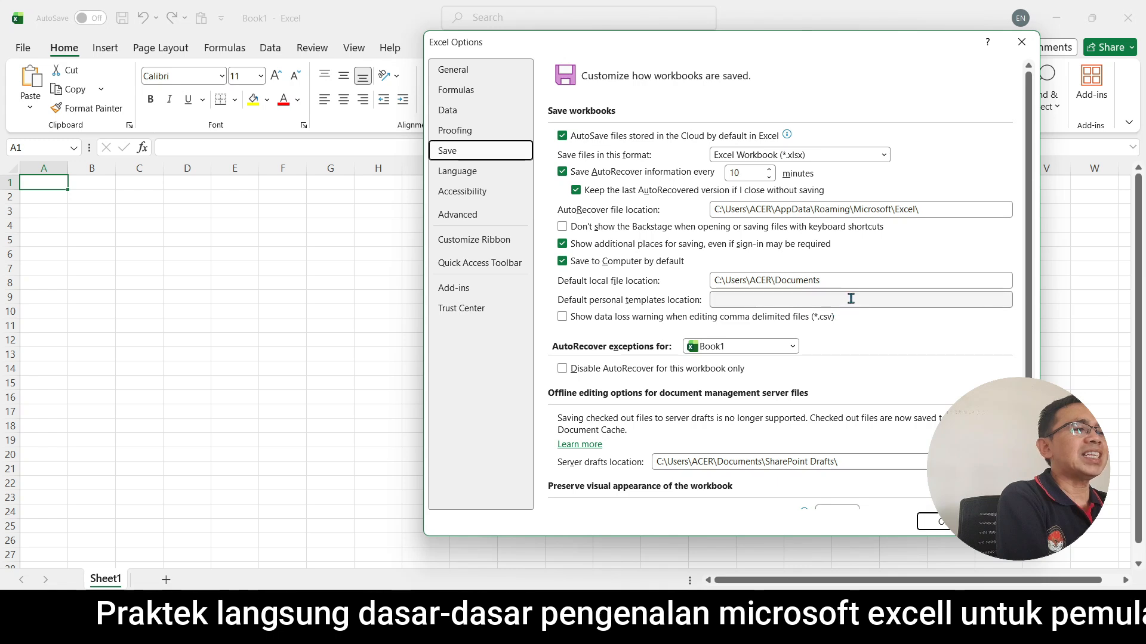
{"action": "left_click", "coordinate": [860, 281]}
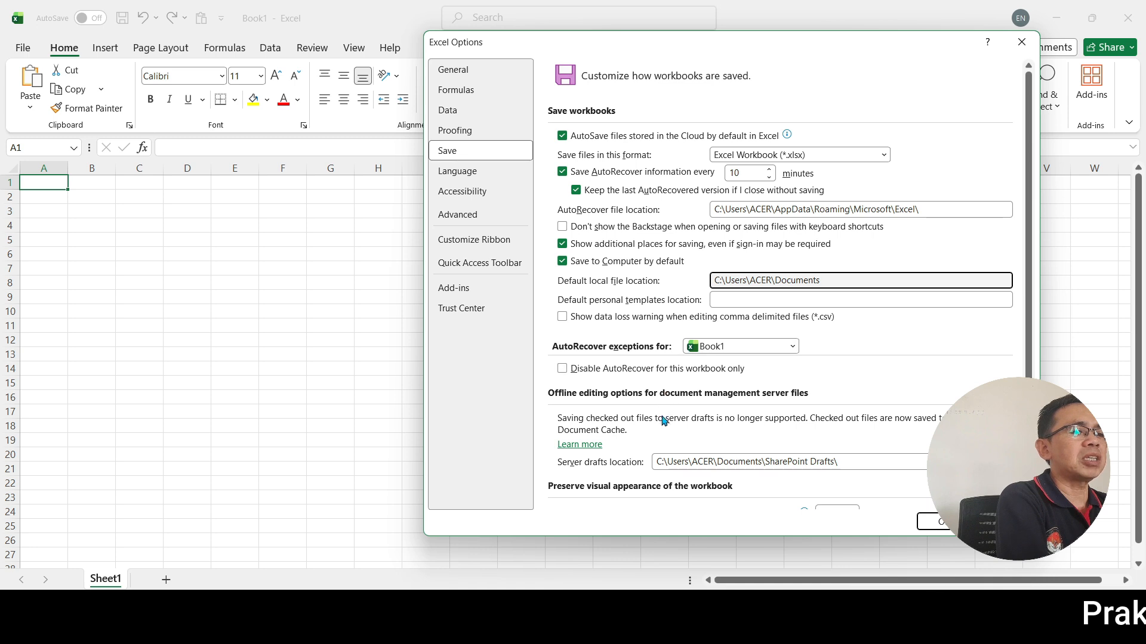
{"action": "left_click", "coordinate": [932, 522]}
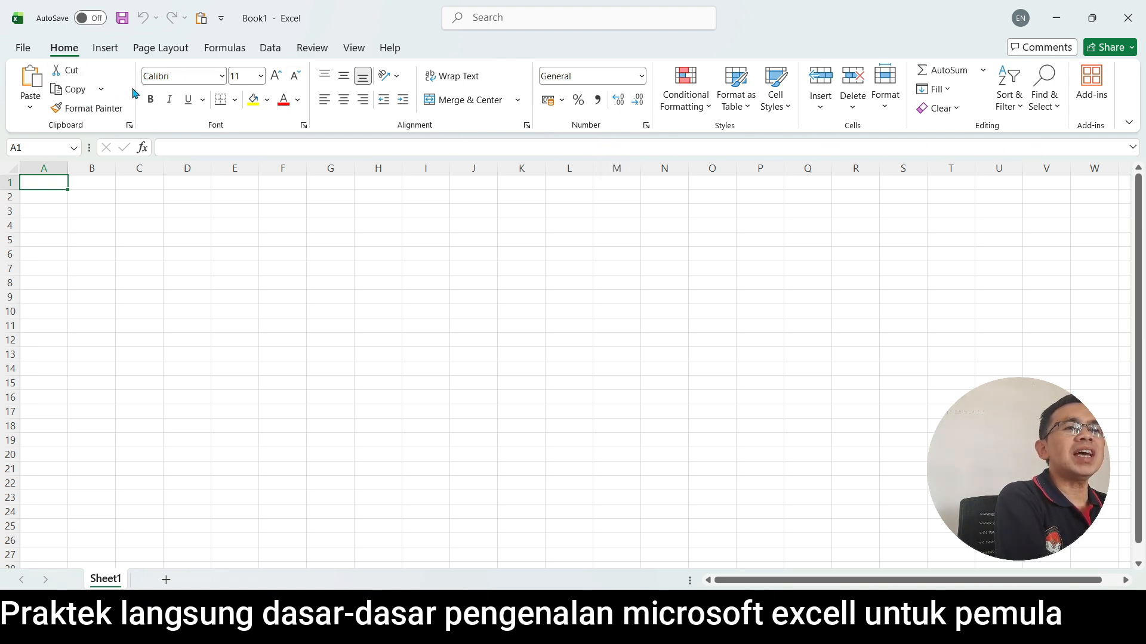
Examine the number categories, text alignment and font settings for cell A1 in Format Cells.
{"action": "left_click", "coordinate": [526, 126]}
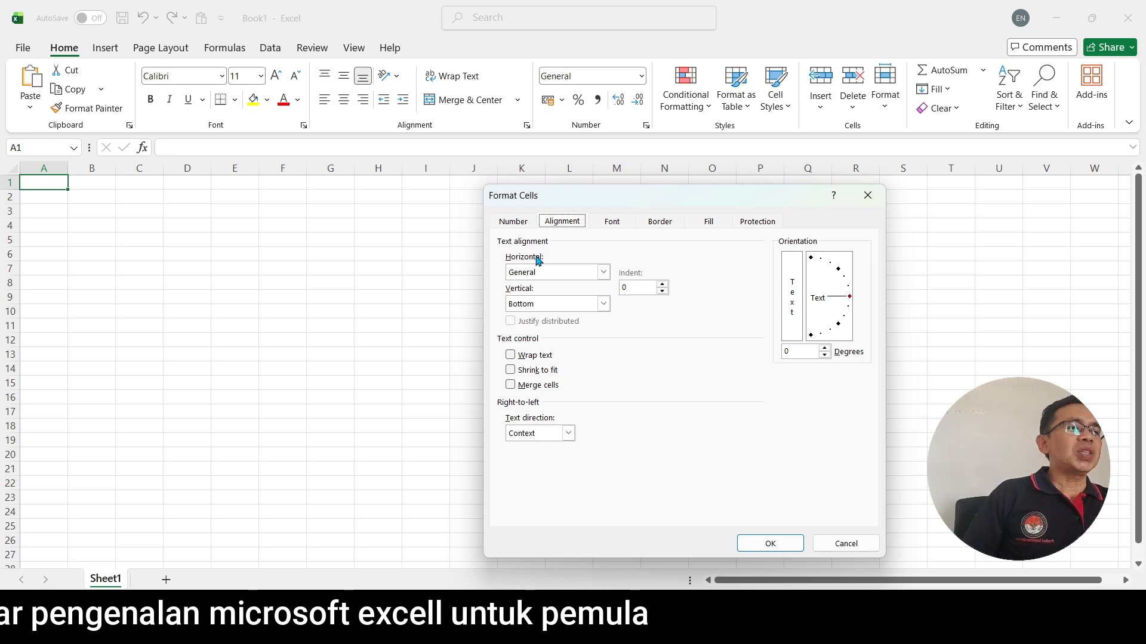
{"action": "left_click", "coordinate": [519, 225]}
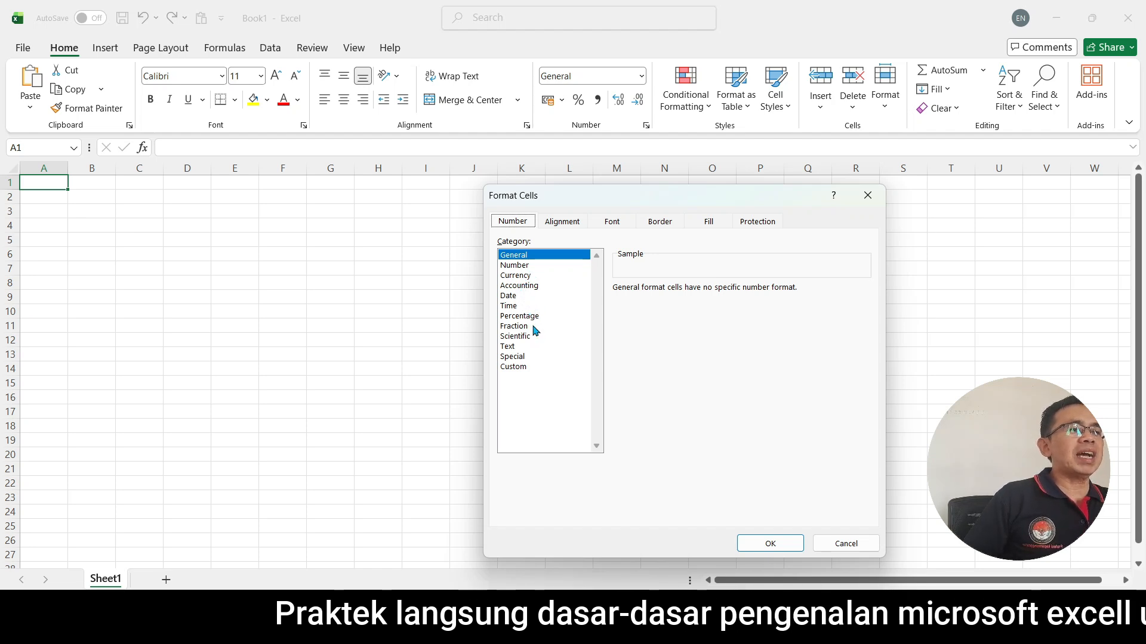
{"action": "left_click", "coordinate": [576, 225]}
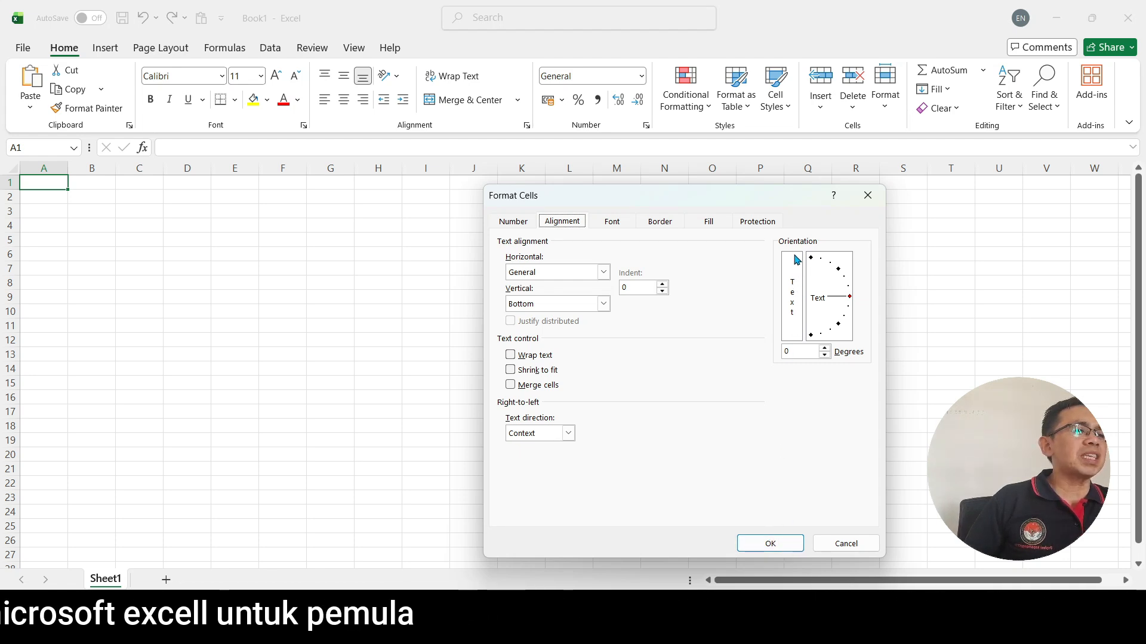
{"action": "left_click", "coordinate": [757, 544]}
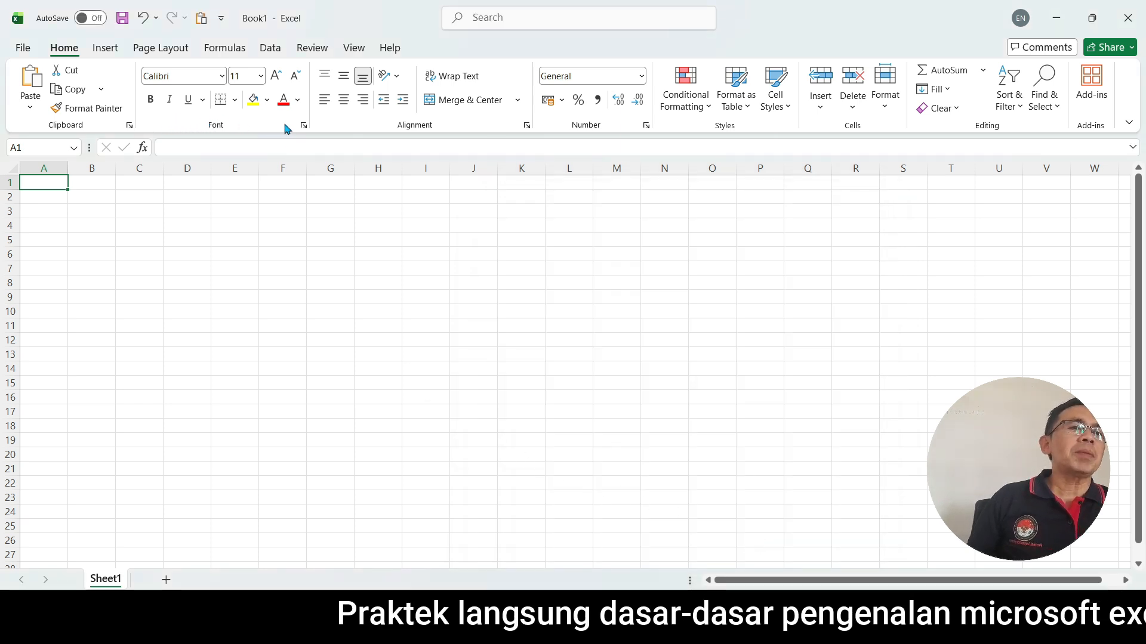
{"action": "left_click", "coordinate": [304, 126]}
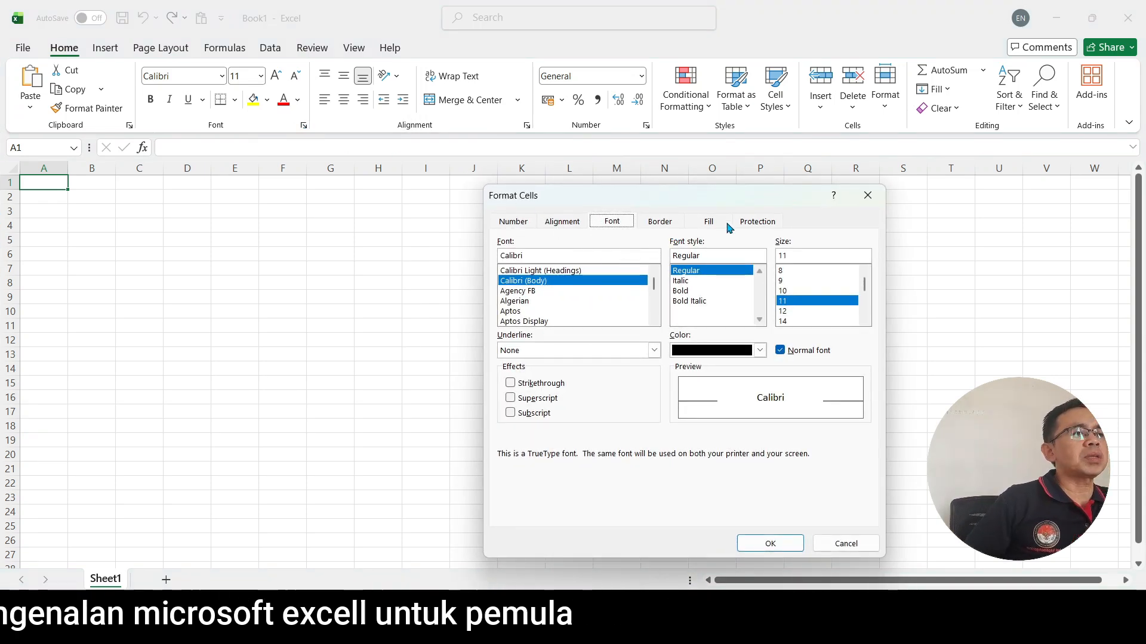
{"action": "key", "text": "Escape"}
Look over the commands for inserting objects and the Portrait and Landscape page orientation choices.
{"action": "left_click", "coordinate": [106, 50]}
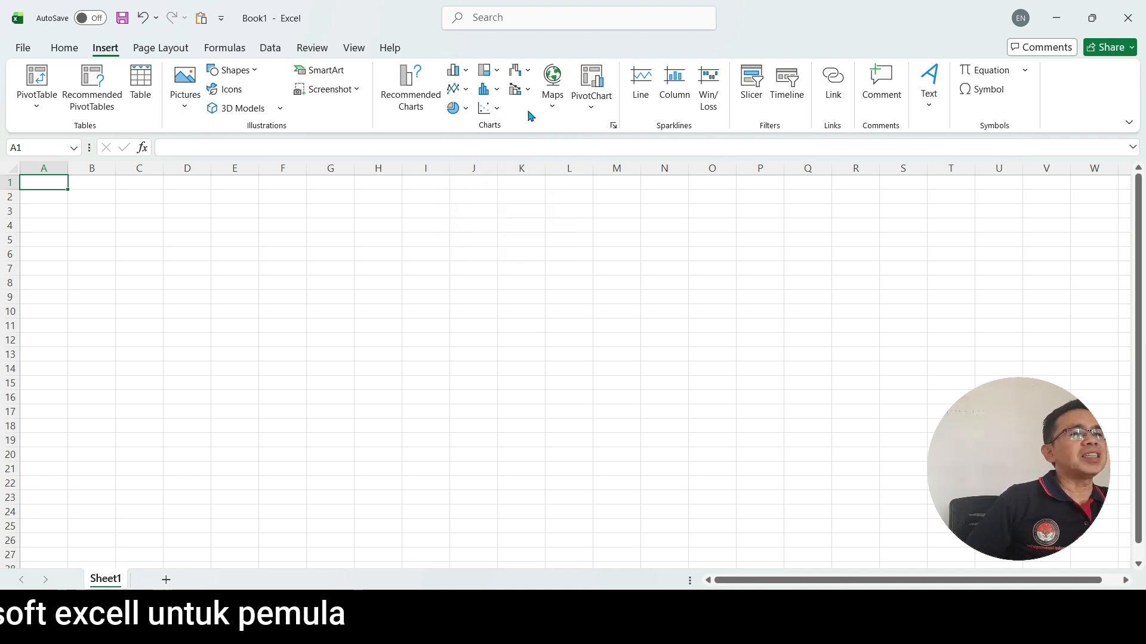
{"action": "left_click", "coordinate": [171, 49]}
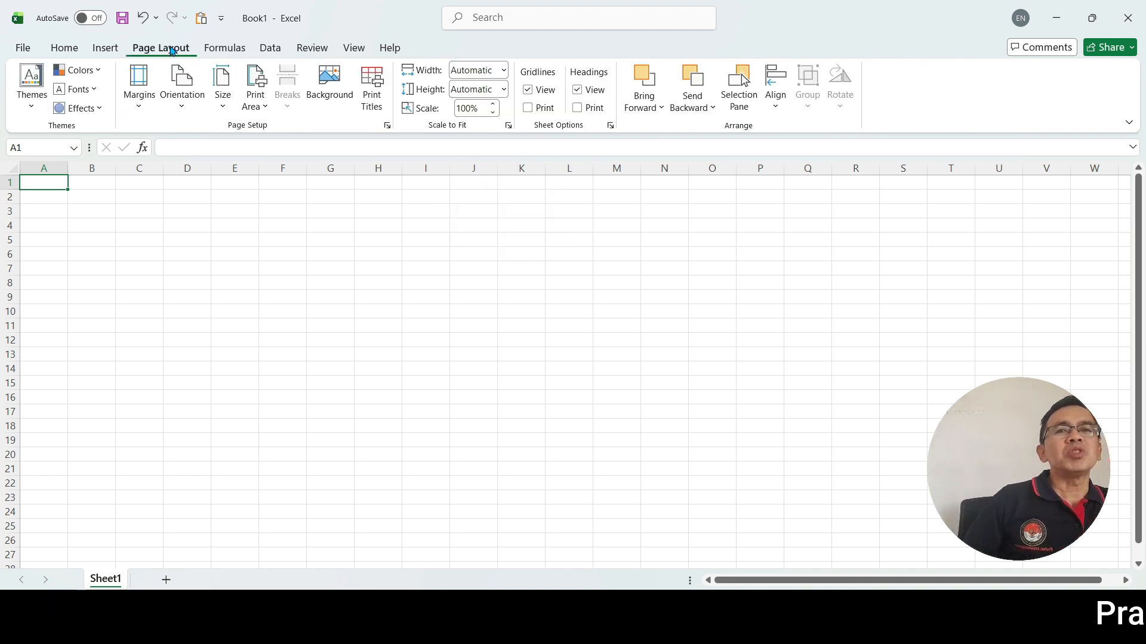
{"action": "left_click", "coordinate": [184, 111]}
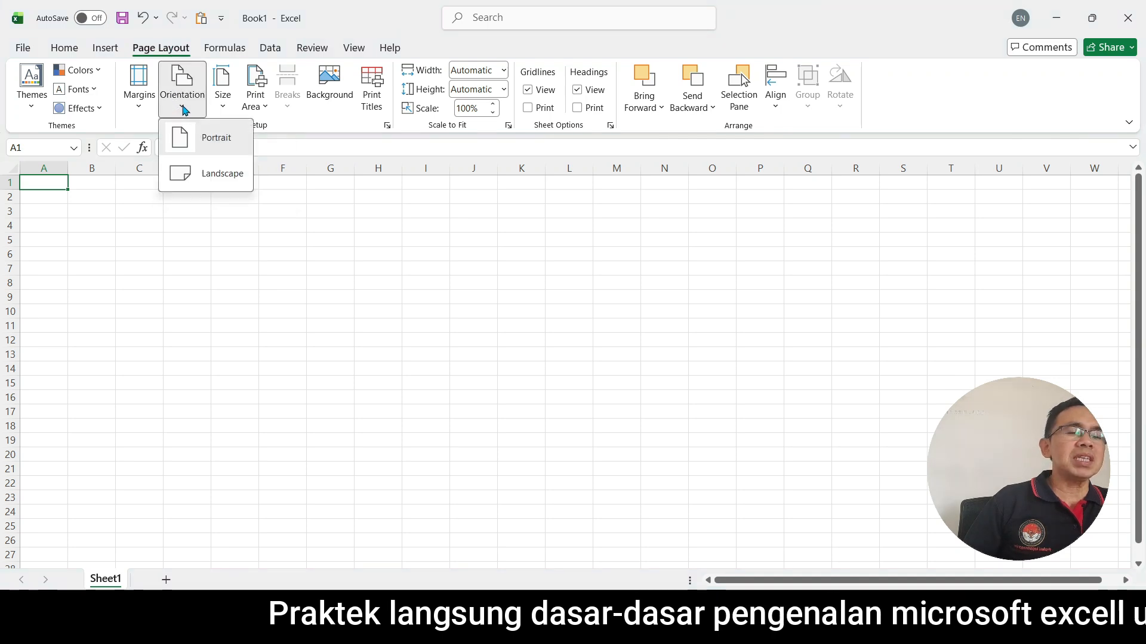
{"action": "left_click", "coordinate": [212, 186]}
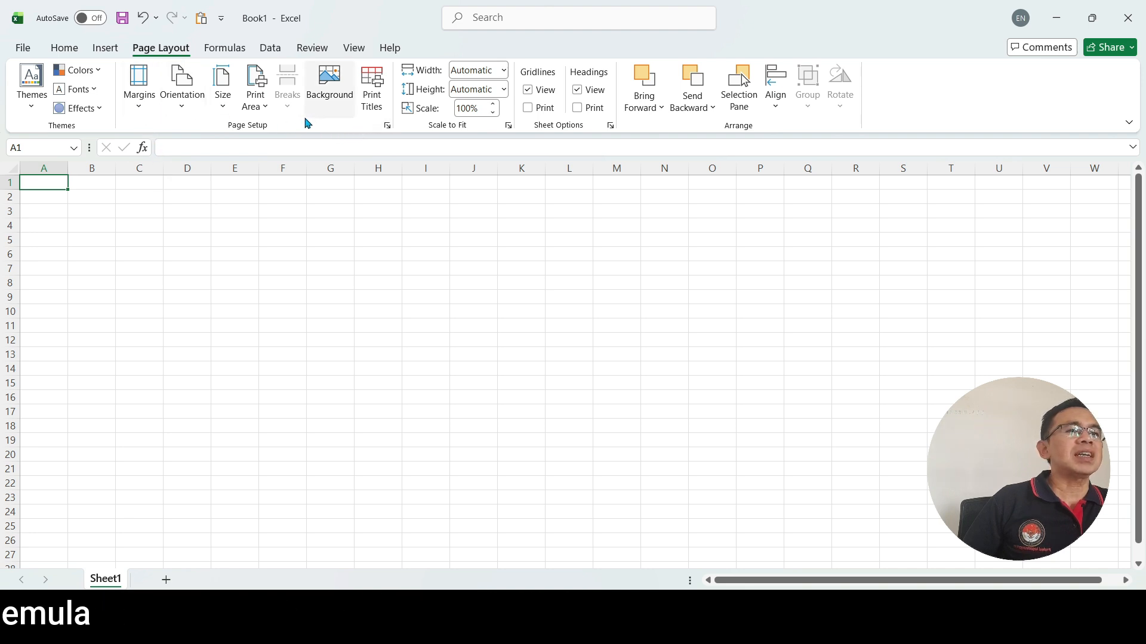
Review the available paper sizes in Page Setup and accept the page settings.
{"action": "left_click", "coordinate": [386, 126]}
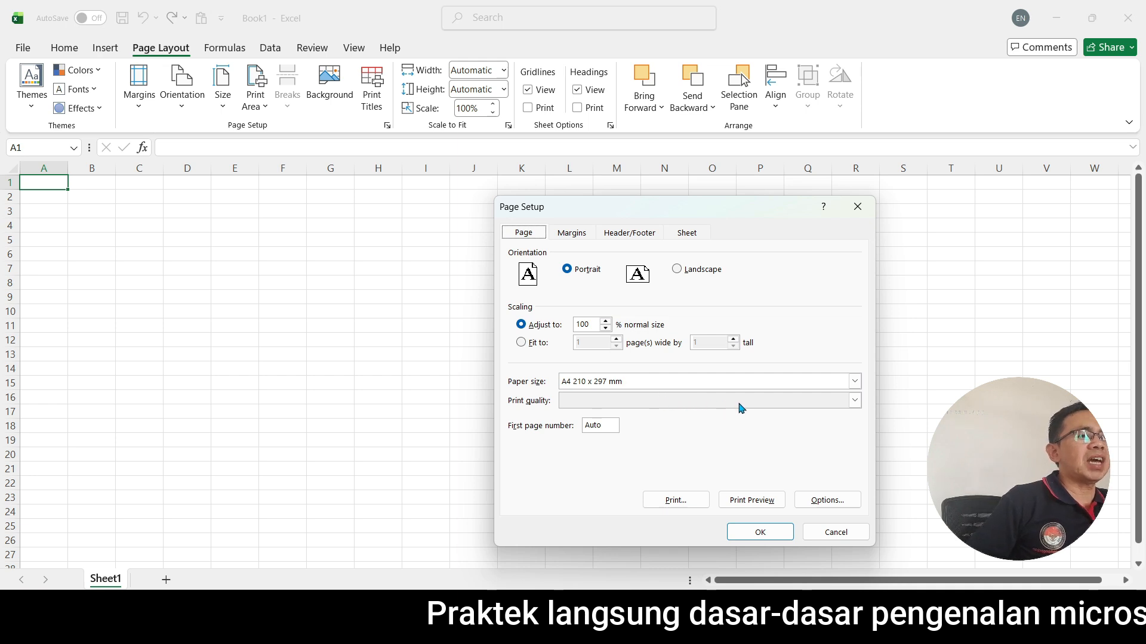
{"action": "left_click", "coordinate": [854, 382]}
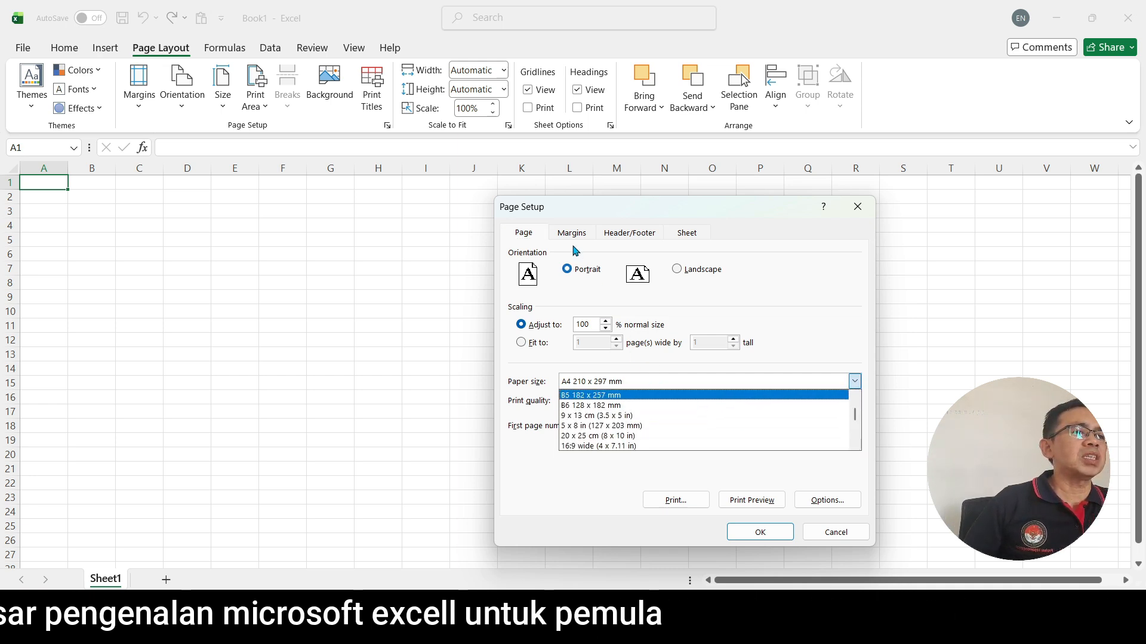
{"action": "left_click", "coordinate": [769, 532]}
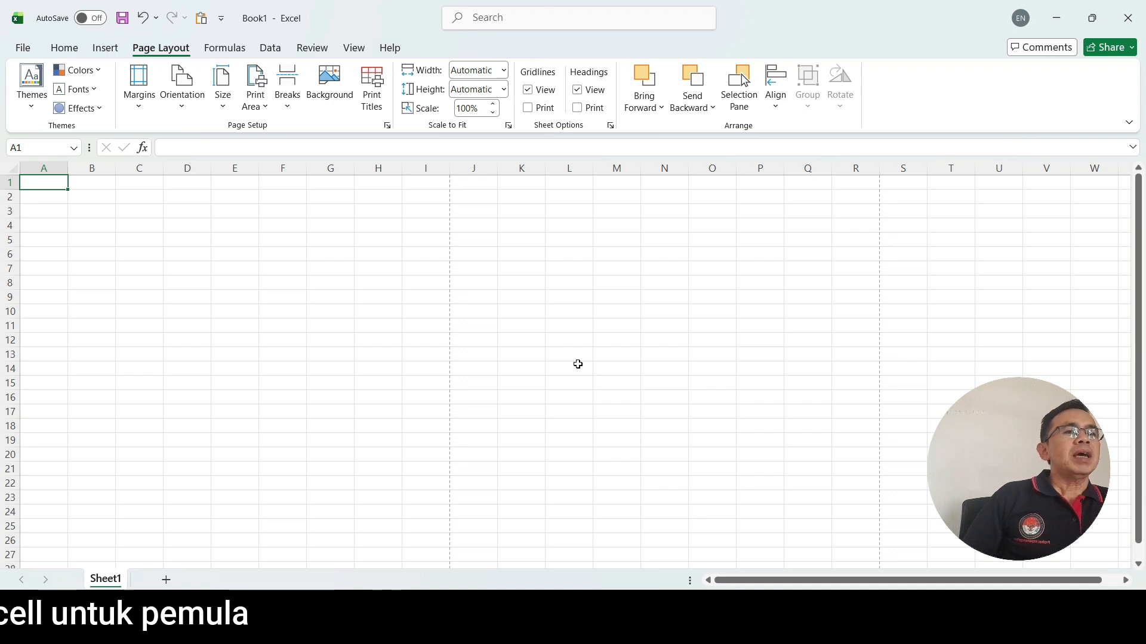
View the formula function library and practise selecting single cells C8, A1 and B5, ending on A1.
{"action": "left_click", "coordinate": [227, 49]}
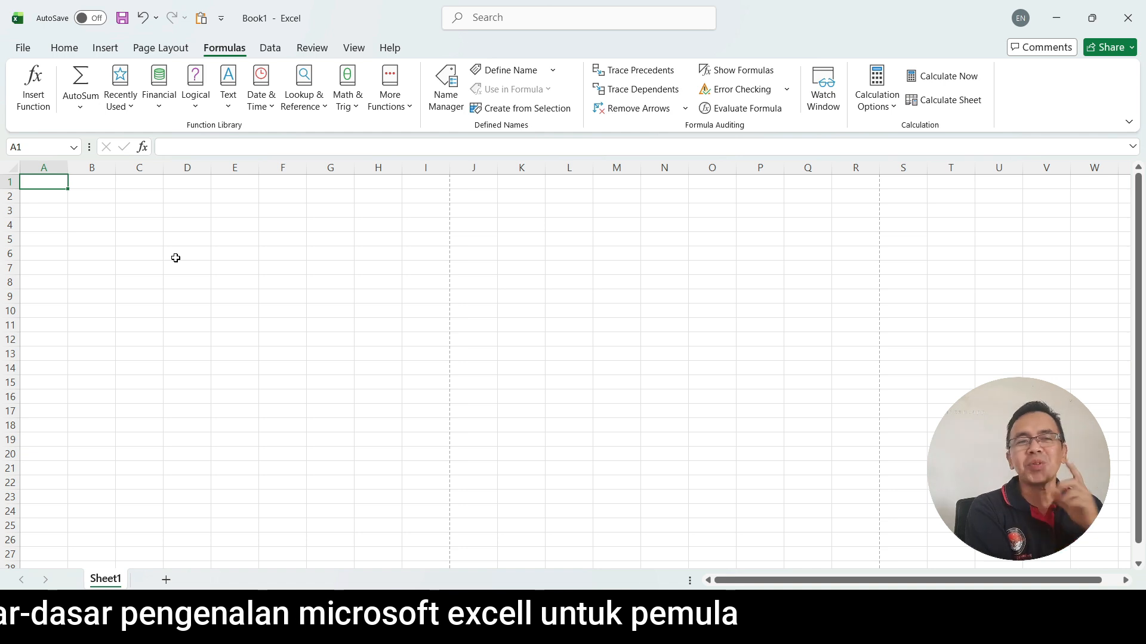
{"action": "left_click", "coordinate": [63, 48]}
{"action": "left_click", "coordinate": [145, 289]}
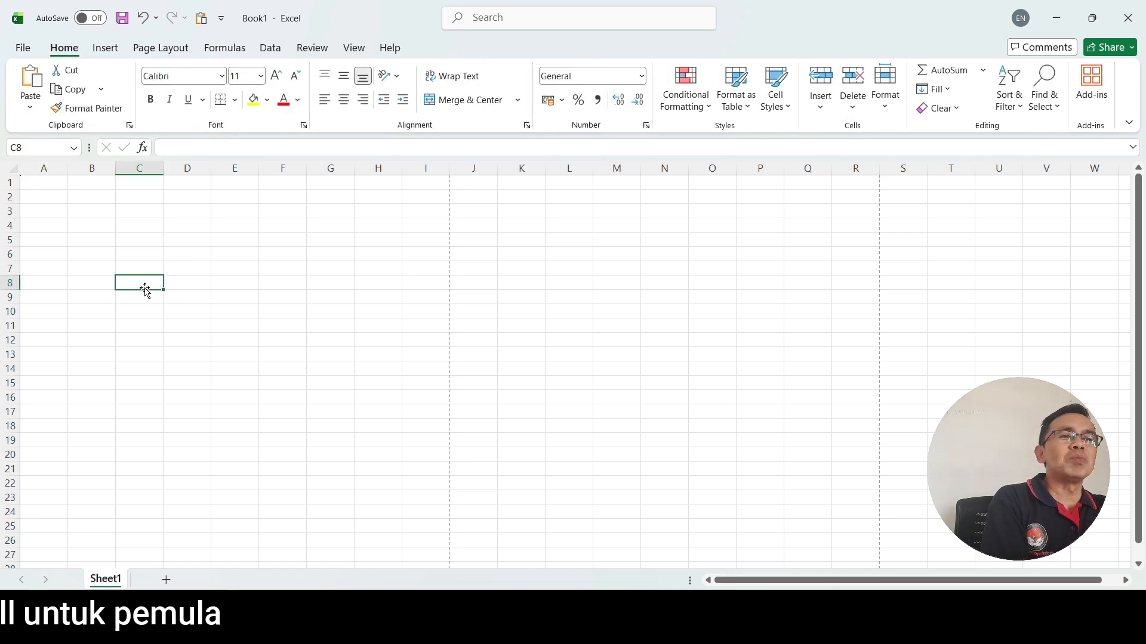
{"action": "left_click", "coordinate": [49, 182]}
{"action": "left_click", "coordinate": [111, 239]}
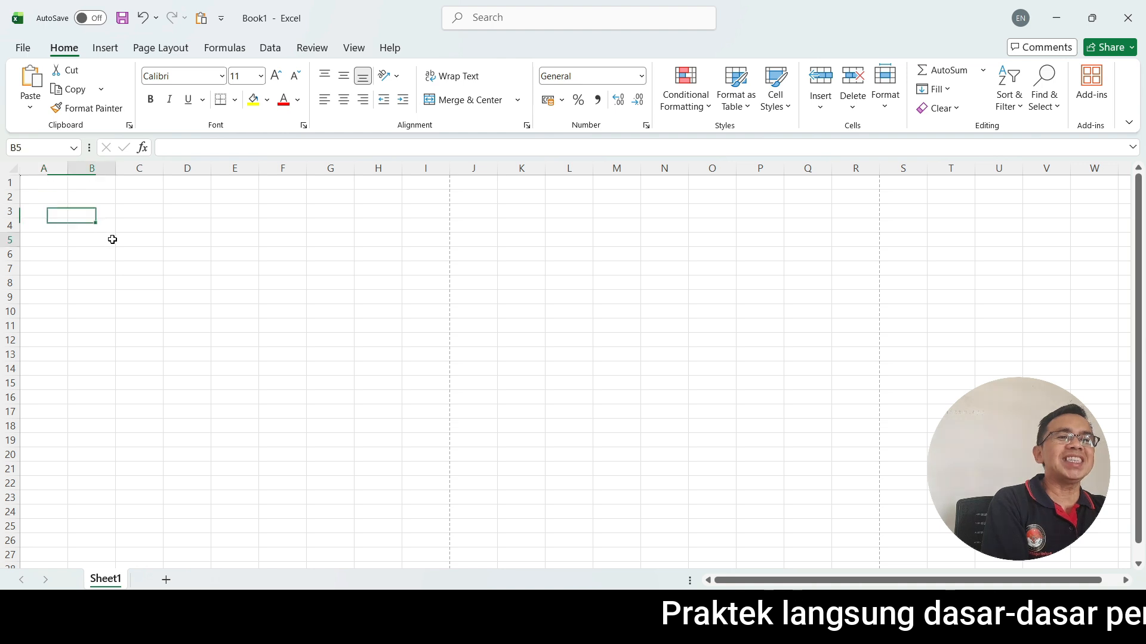
{"action": "left_click", "coordinate": [38, 186]}
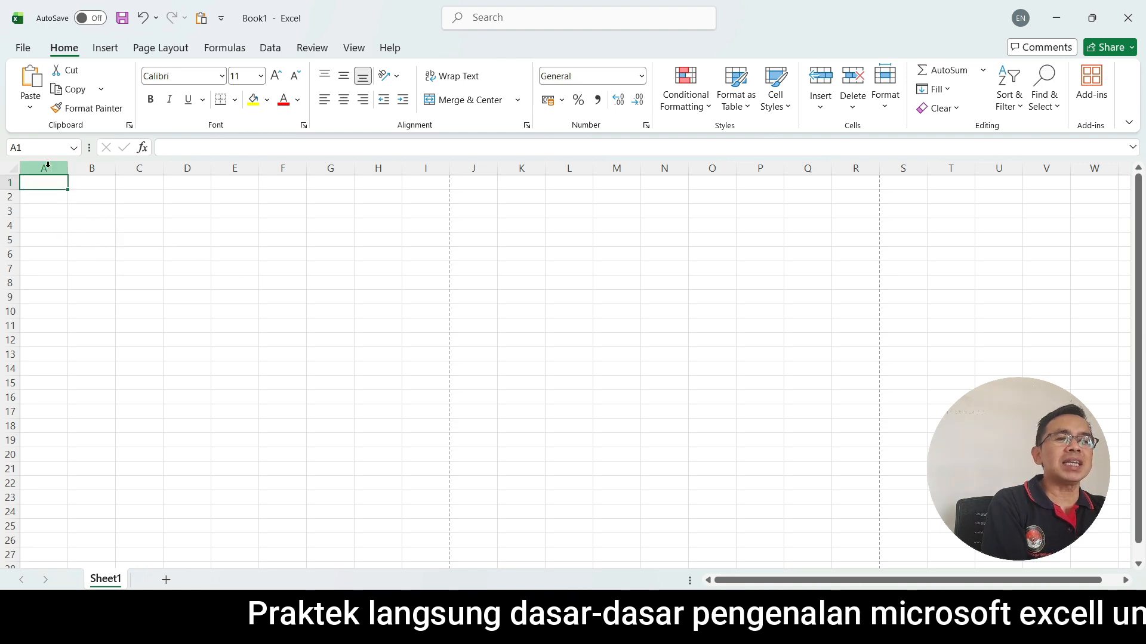
Select the entire columns A, B, C and D one at a time, ending with column B selected.
{"action": "left_click", "coordinate": [47, 165]}
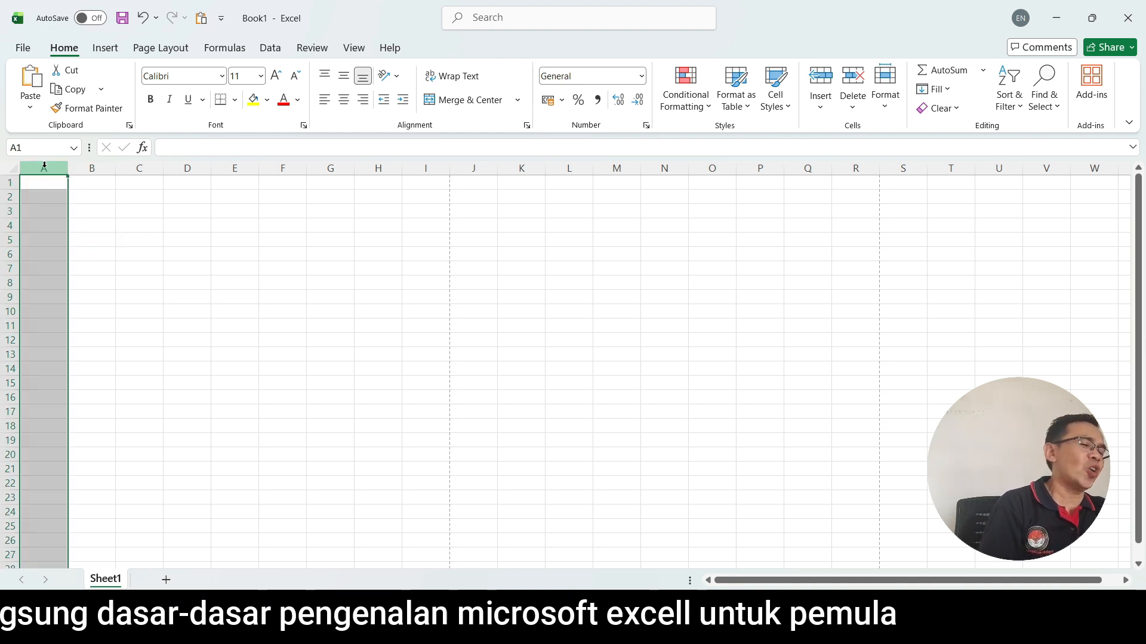
{"action": "left_click", "coordinate": [90, 165]}
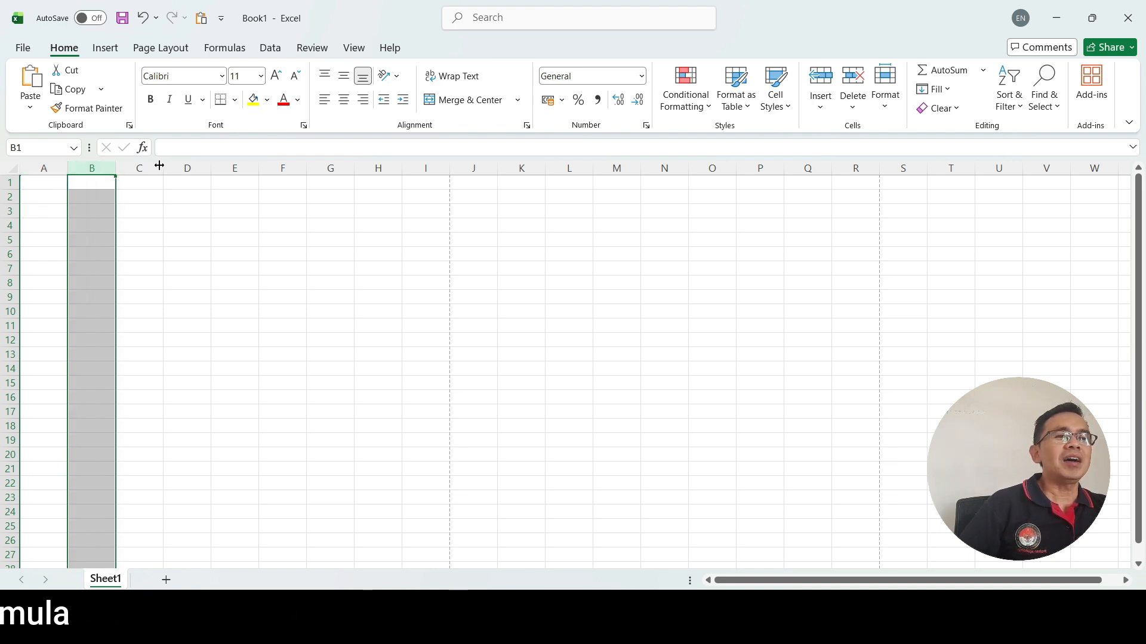
{"action": "scroll", "coordinate": [82, 166], "scroll_direction": "right", "scroll_amount": 1}
{"action": "left_click", "coordinate": [86, 167]}
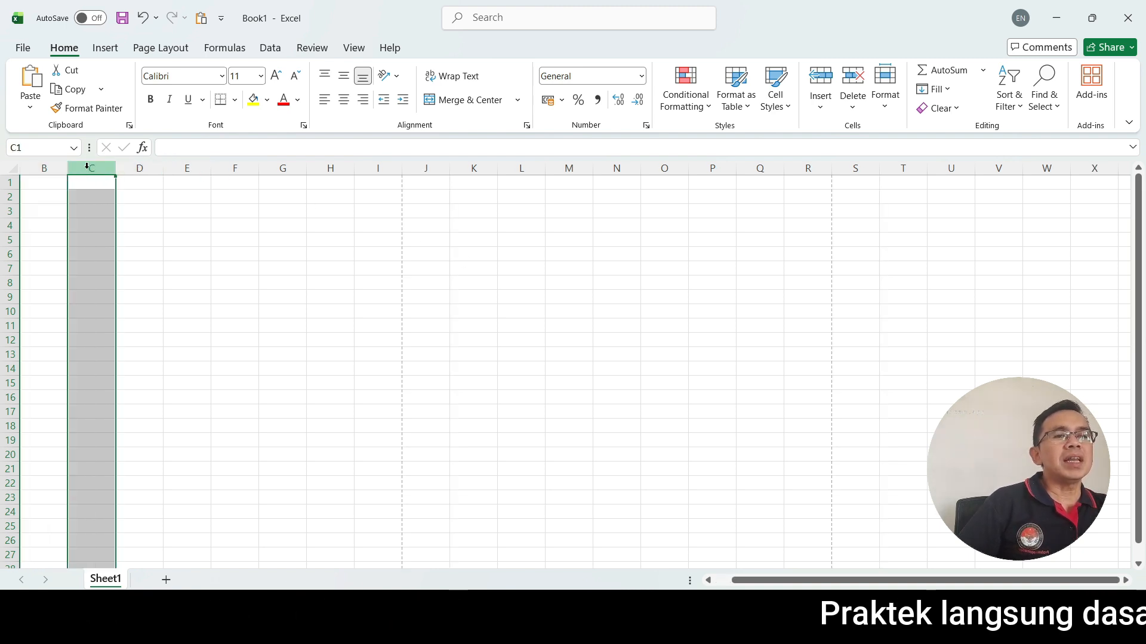
{"action": "left_click", "coordinate": [137, 168]}
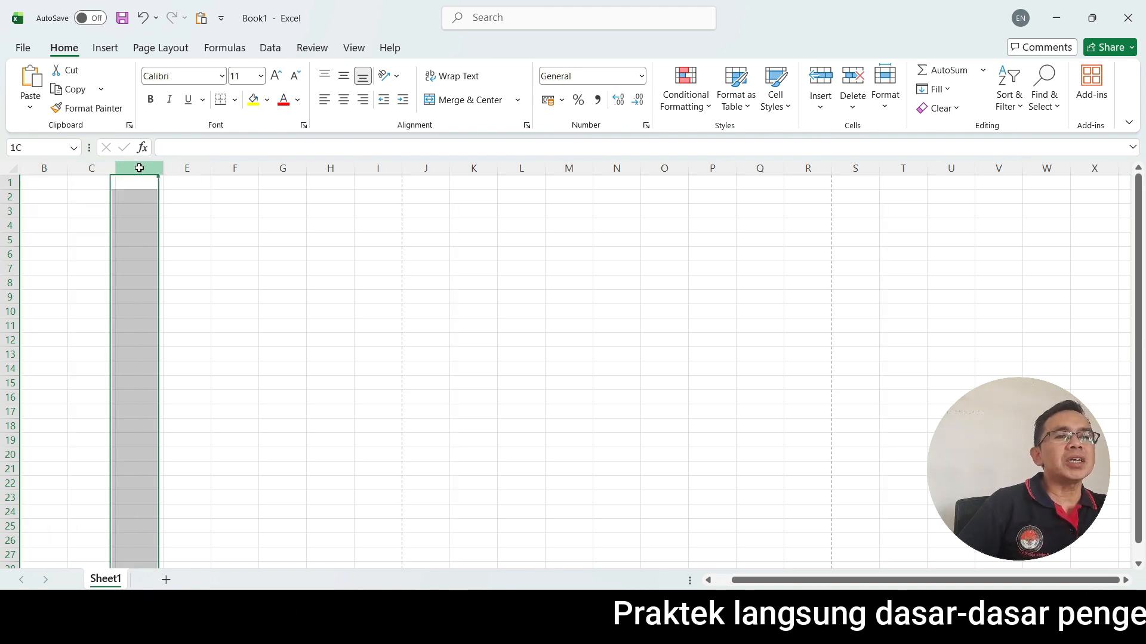
{"action": "left_click", "coordinate": [57, 167]}
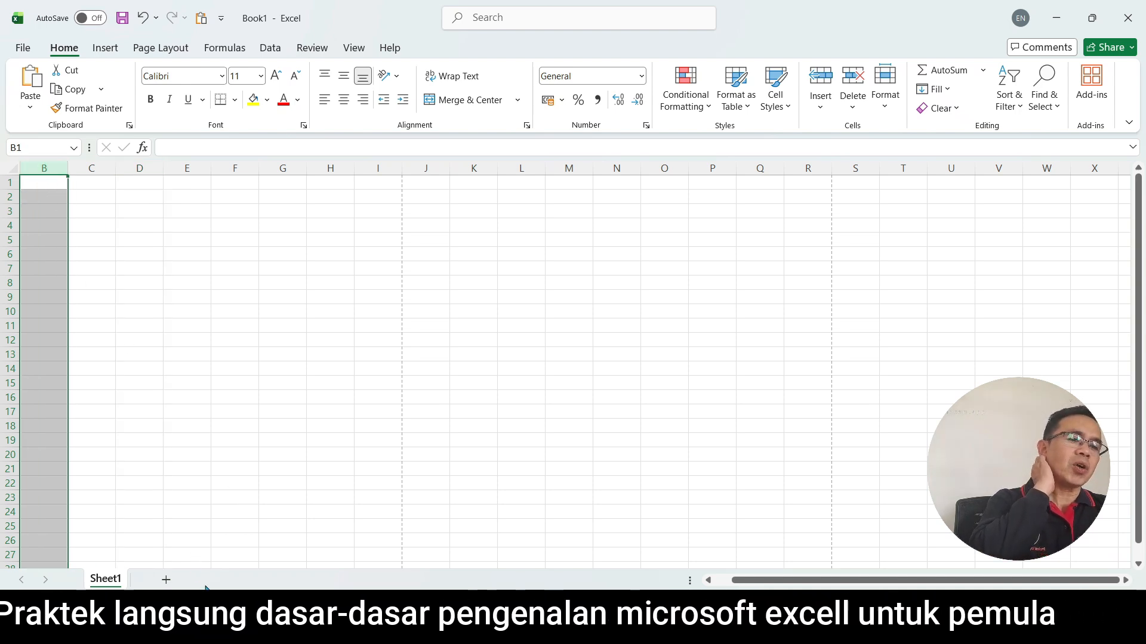
Select cell G10, and select the entire rows 1, 2 and 3 one at a time.
{"action": "scroll", "coordinate": [396, 360], "scroll_direction": "left", "scroll_amount": 1}
{"action": "left_click", "coordinate": [330, 311]}
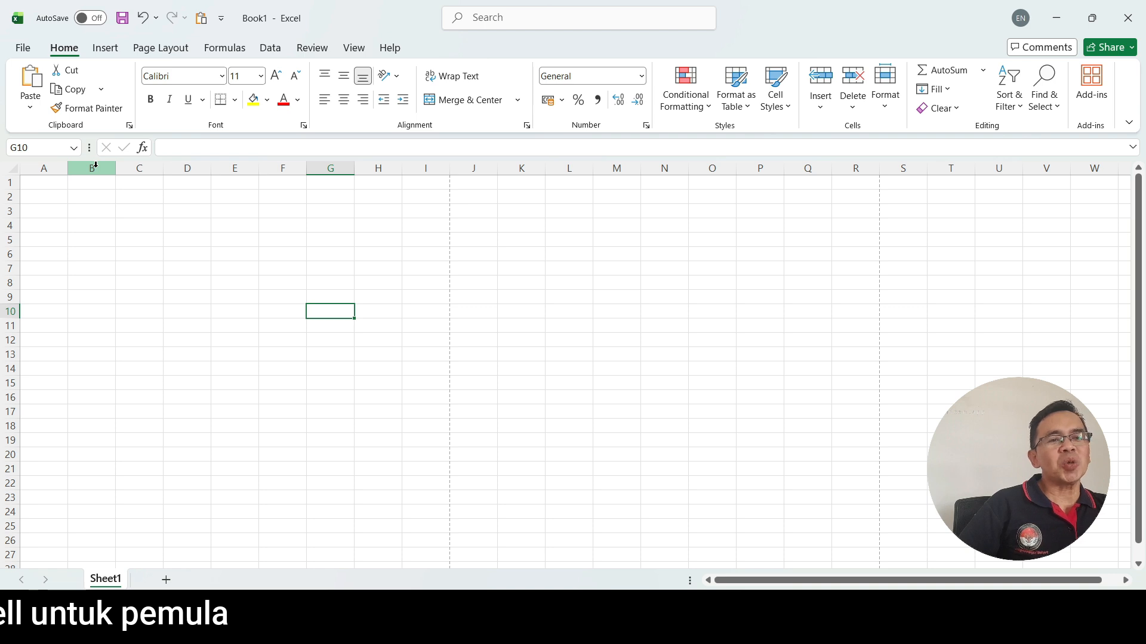
{"action": "left_click", "coordinate": [6, 184]}
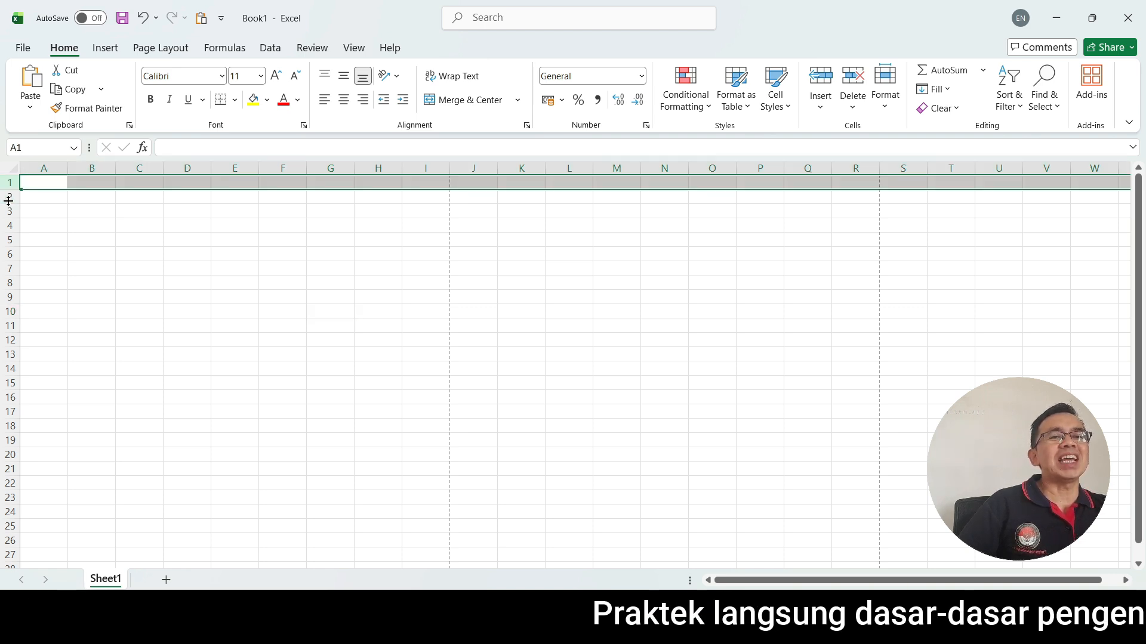
{"action": "left_click", "coordinate": [9, 197]}
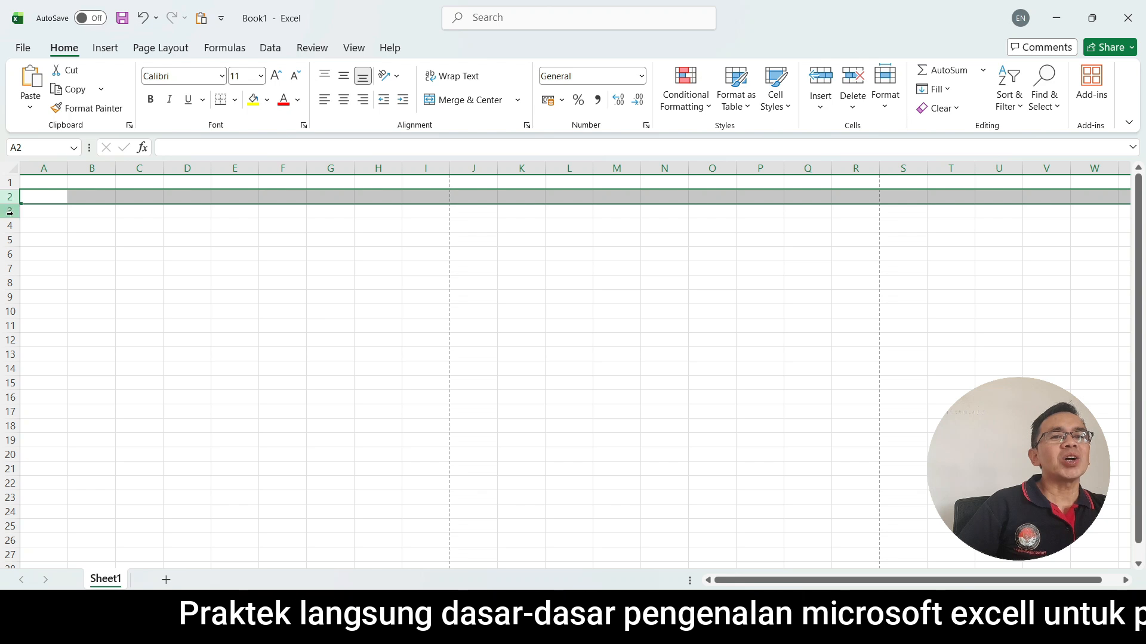
{"action": "left_click", "coordinate": [9, 213]}
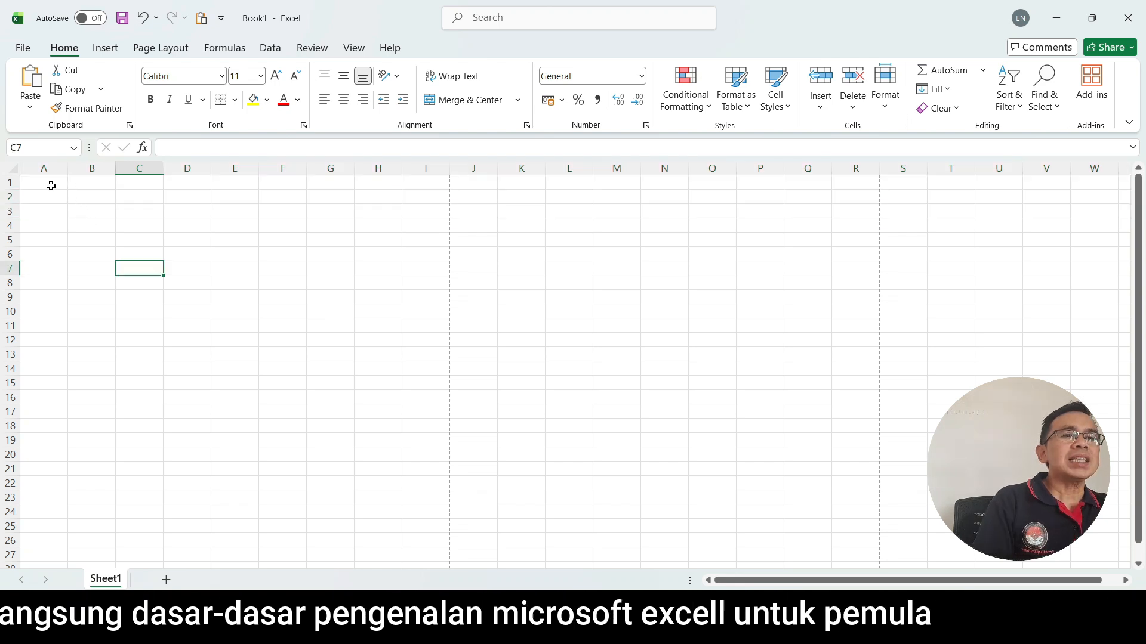
Practise selecting single cells in the first columns, including A1, B4, B1 and B6, checking each address in the Name Box.
{"action": "left_click", "coordinate": [50, 183]}
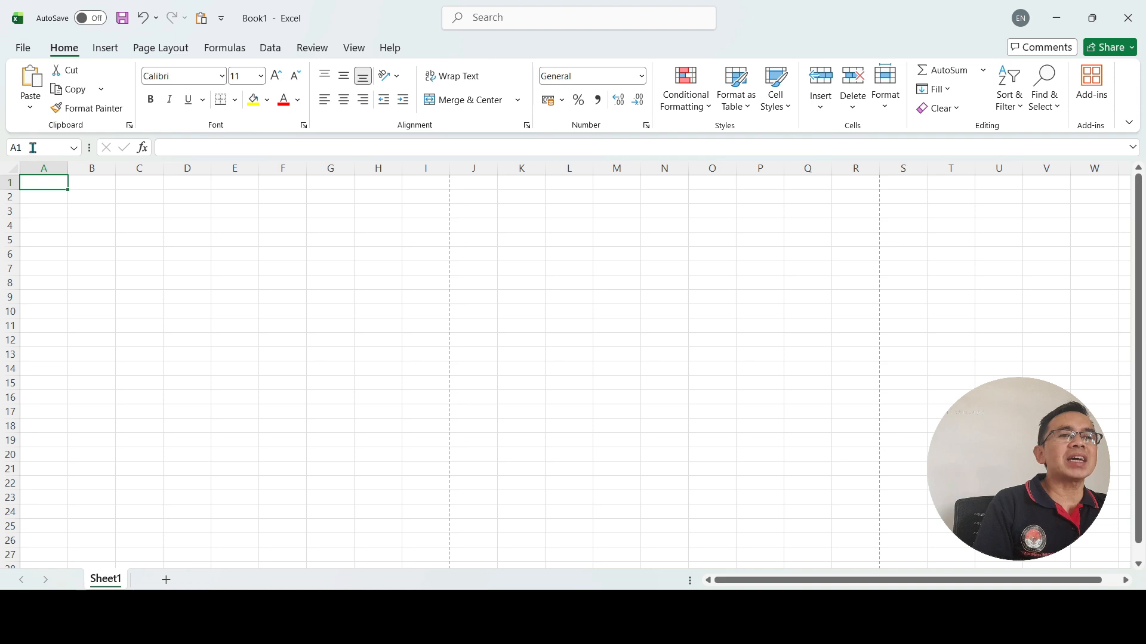
{"action": "left_click", "coordinate": [22, 147]}
{"action": "left_click", "coordinate": [90, 225]}
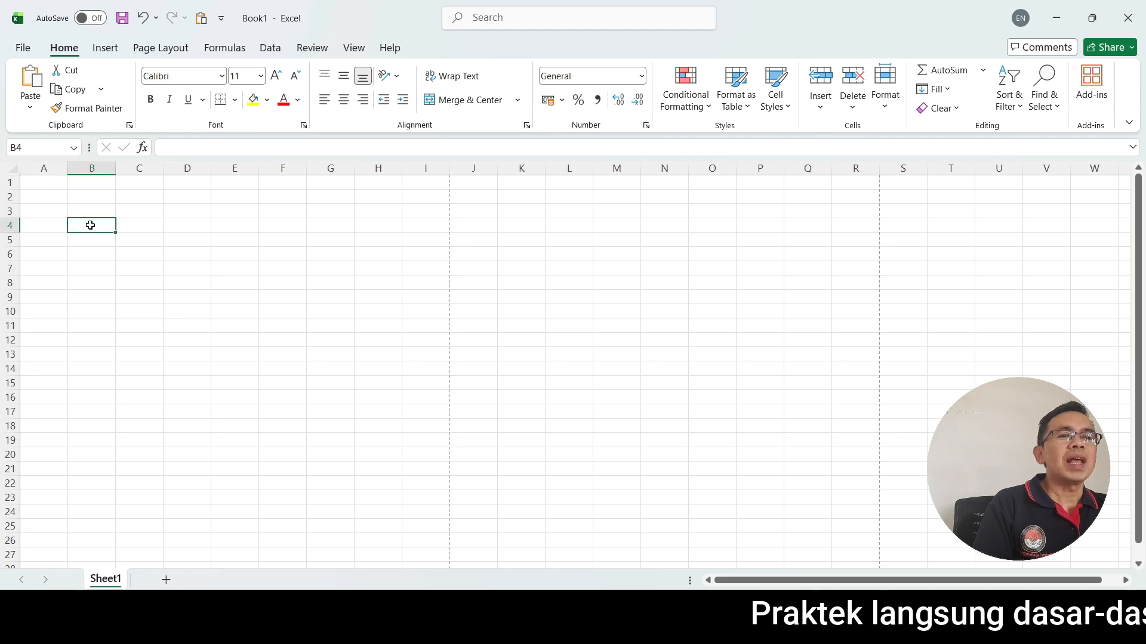
{"action": "left_click", "coordinate": [49, 183]}
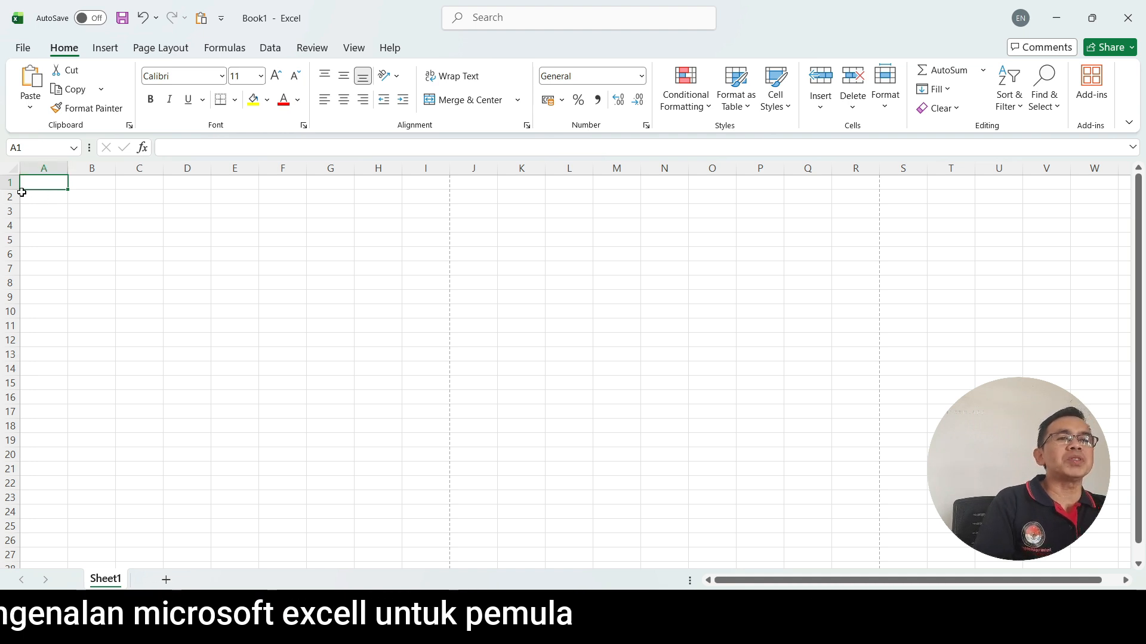
{"action": "left_click", "coordinate": [92, 254]}
{"action": "left_click", "coordinate": [88, 181]}
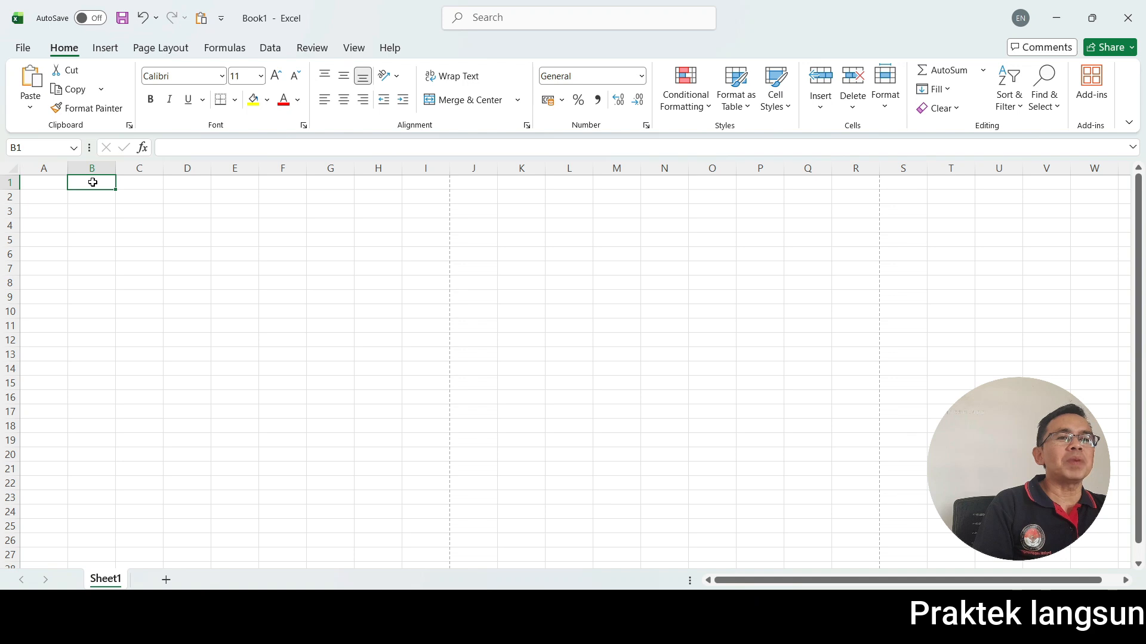
{"action": "left_click", "coordinate": [95, 254]}
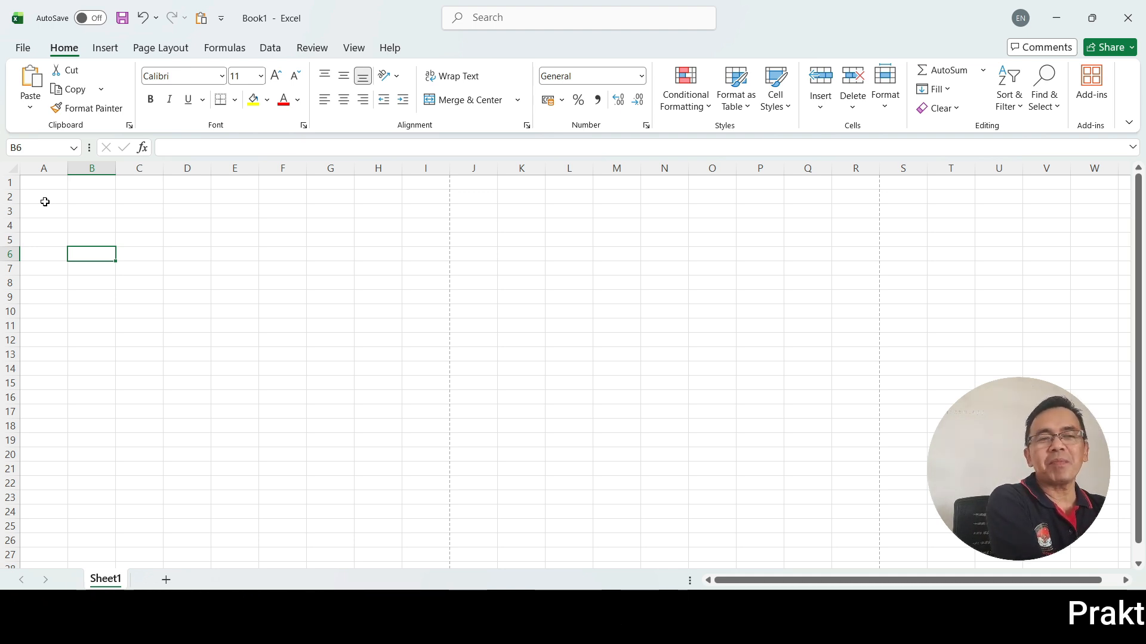
{"action": "left_click", "coordinate": [155, 274]}
Select the cell range A1:E5 as a block, and clear the selection by selecting cell F5.
{"action": "left_click", "coordinate": [42, 182]}
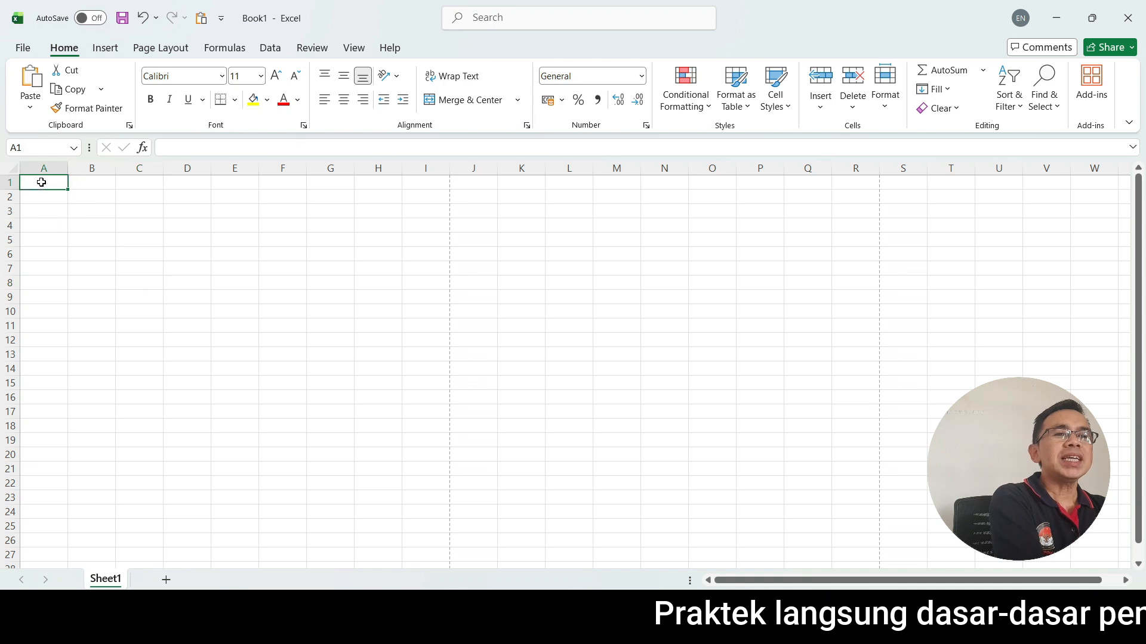
{"action": "left_click_drag", "start_coordinate": [44, 182], "coordinate": [227, 240]}
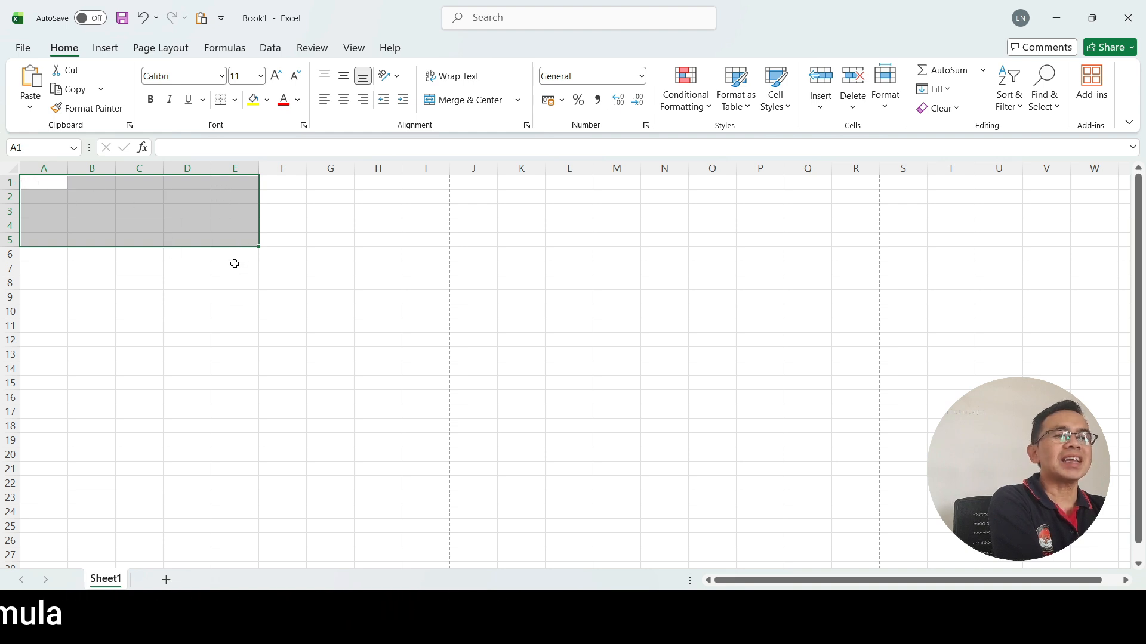
{"action": "left_click", "coordinate": [235, 297]}
{"action": "left_click", "coordinate": [276, 235]}
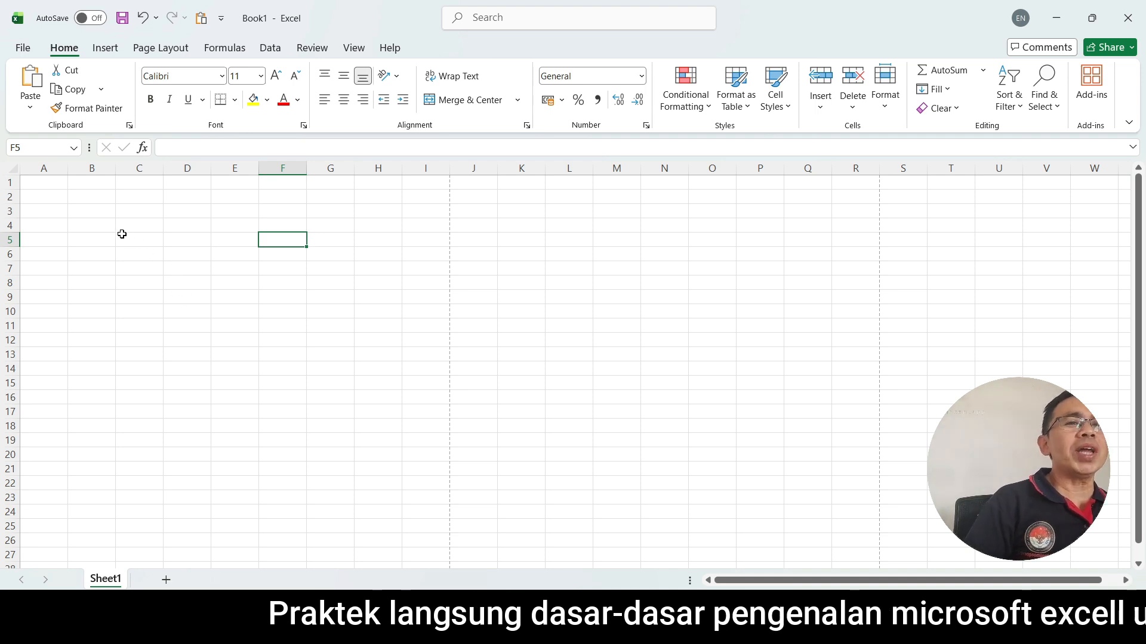
Enter the title "Daftar Inventaris Barang" in cell A1.
{"action": "left_click", "coordinate": [54, 183]}
{"action": "type", "text": "Daftar Inven"}
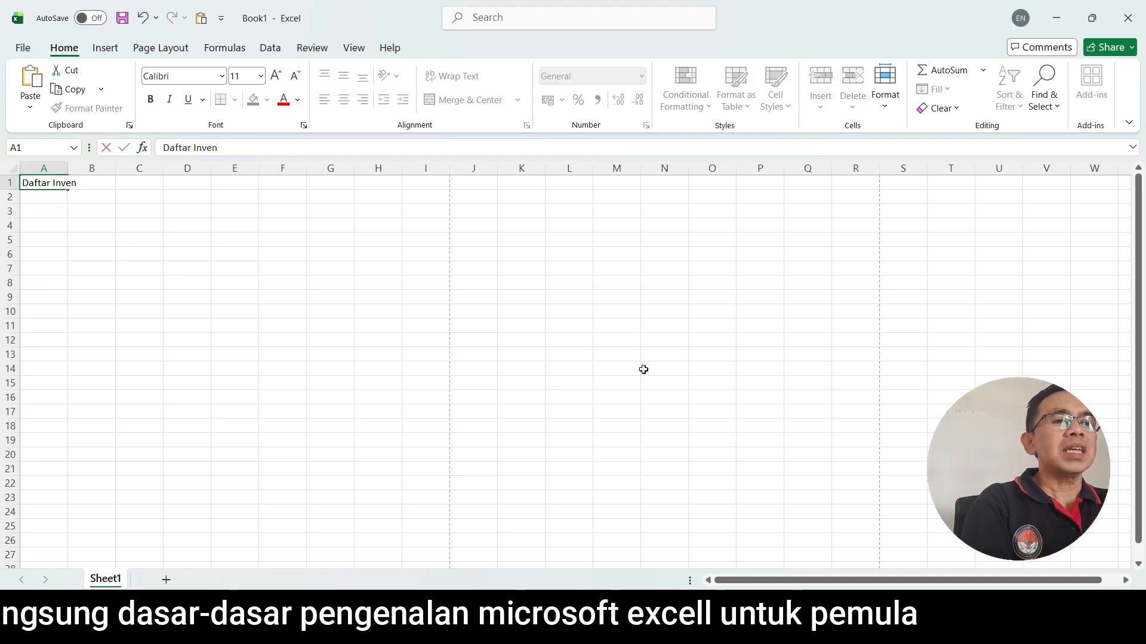
{"action": "type", "text": "taris"}
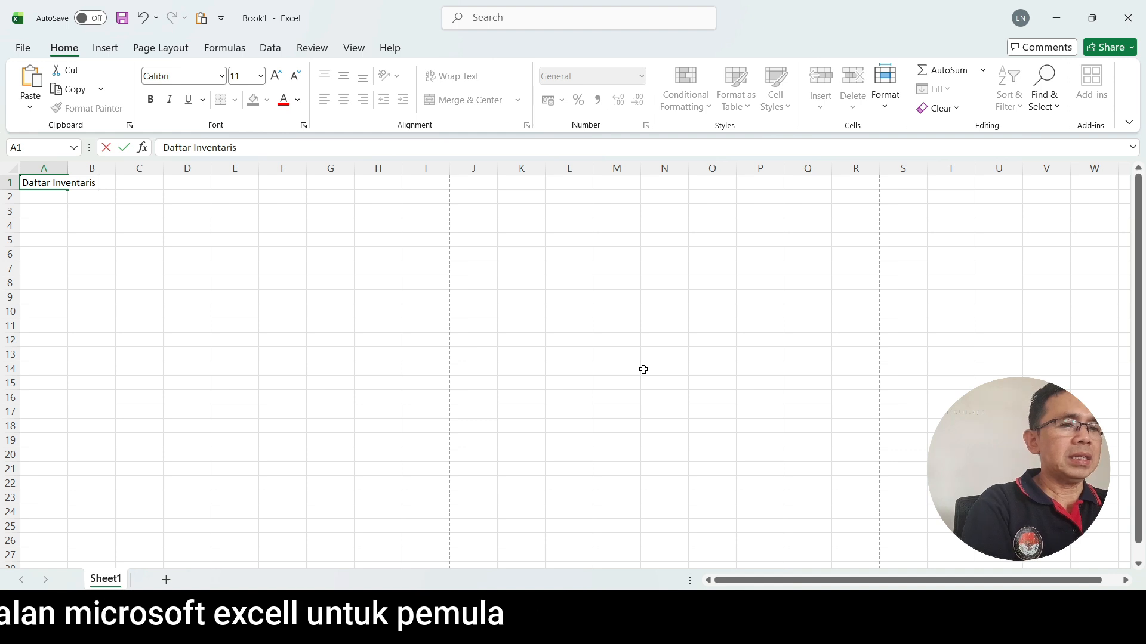
{"action": "type", "text": " Barang"}
{"action": "left_click", "coordinate": [139, 311]}
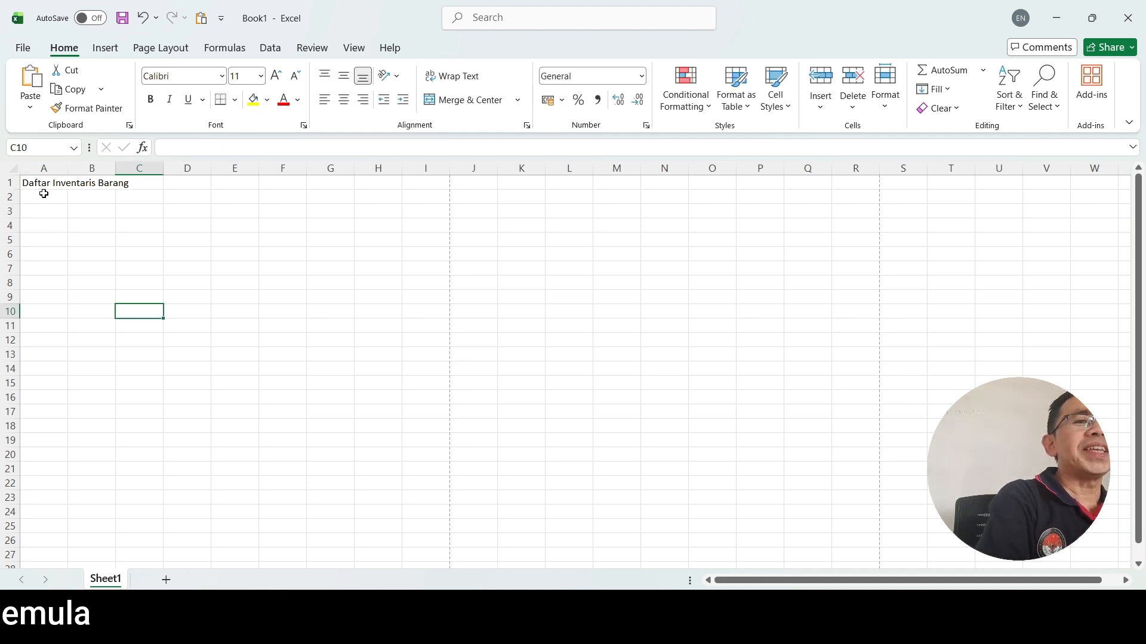
Enter the column headings "No" in cell A2 and "Nama Barang" in cell B2.
{"action": "left_click", "coordinate": [39, 195]}
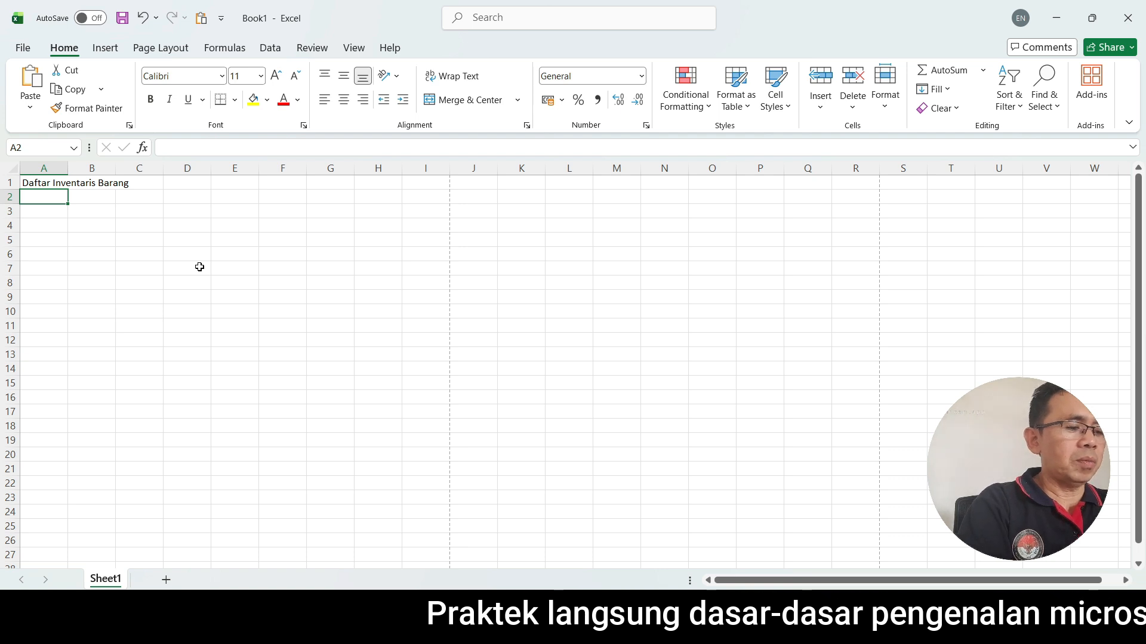
{"action": "type", "text": "No"}
{"action": "left_click", "coordinate": [98, 200]}
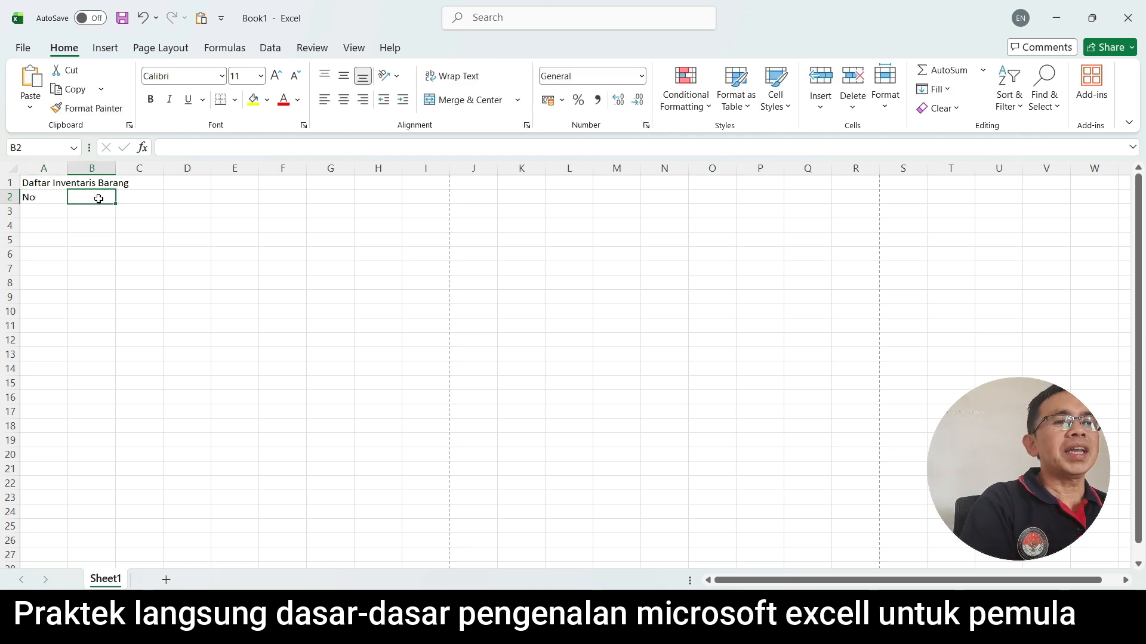
{"action": "type", "text": "Nama"}
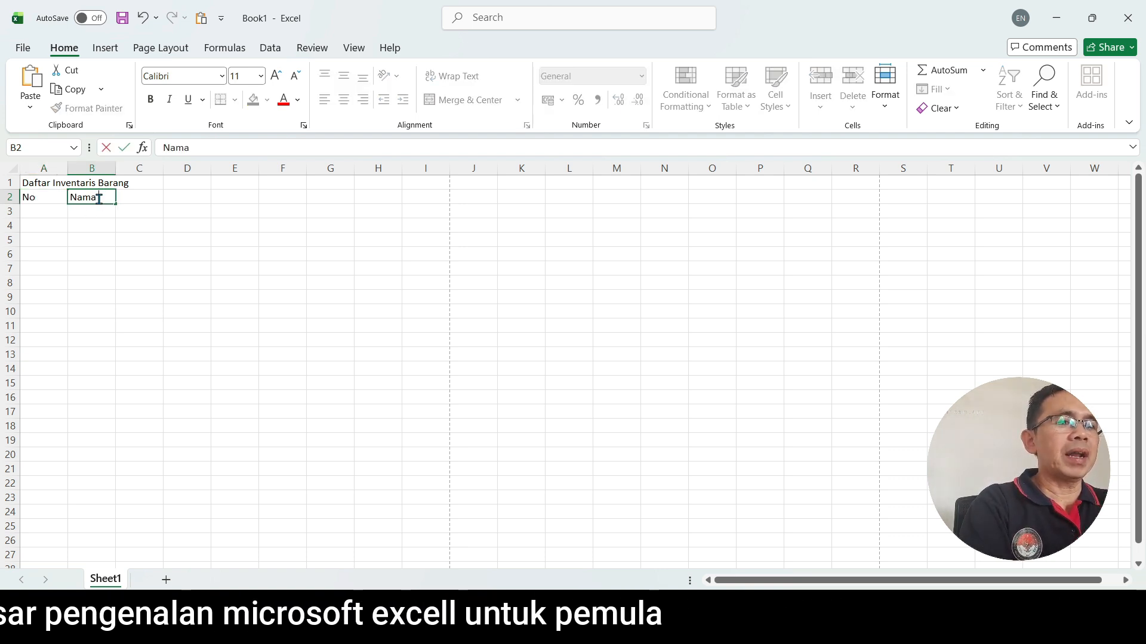
{"action": "type", "text": " Barang"}
Enter the column headings "Jumlah Barang" in cell D2 and "Keadaan Barang" in cell F2.
{"action": "left_click", "coordinate": [184, 196]}
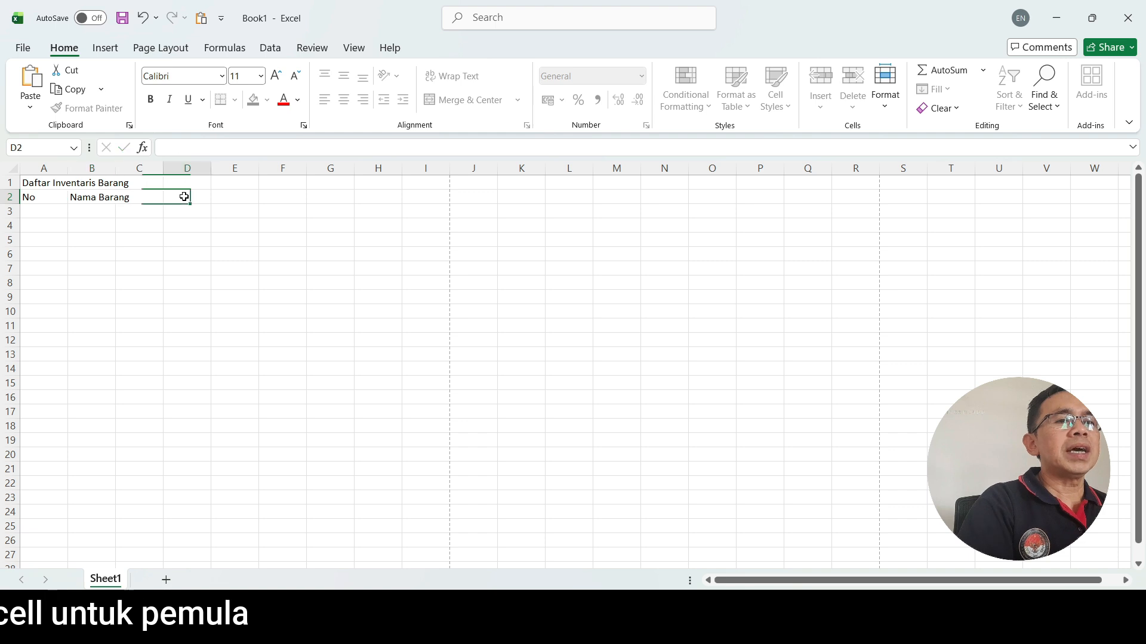
{"action": "type", "text": "Jumlah Barang"}
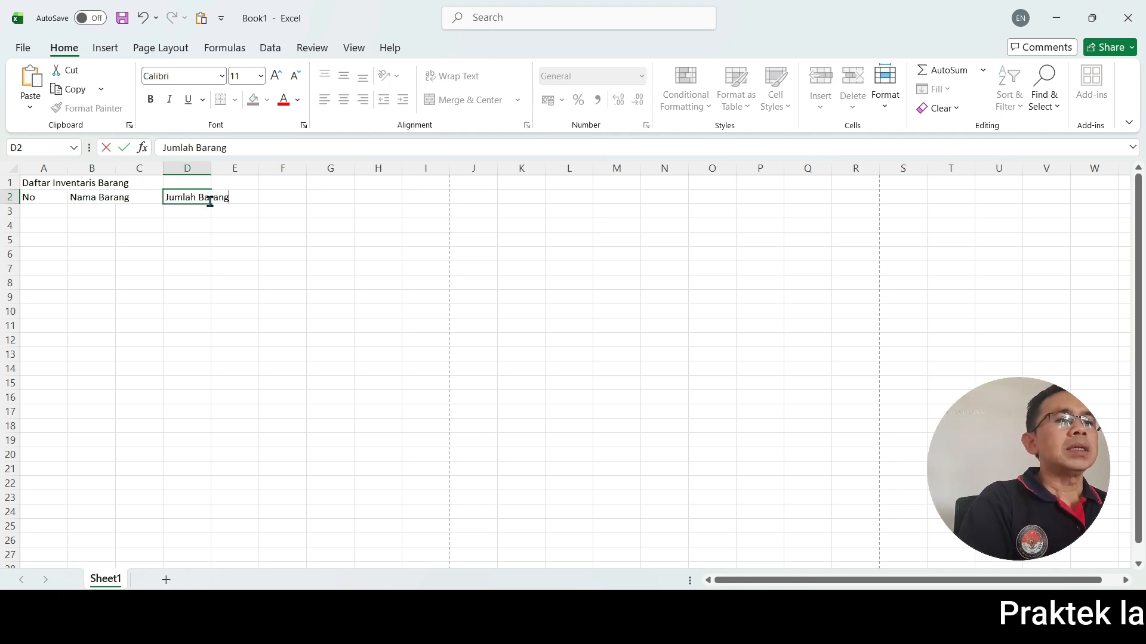
{"action": "left_click_drag", "start_coordinate": [272, 202], "coordinate": [274, 211]}
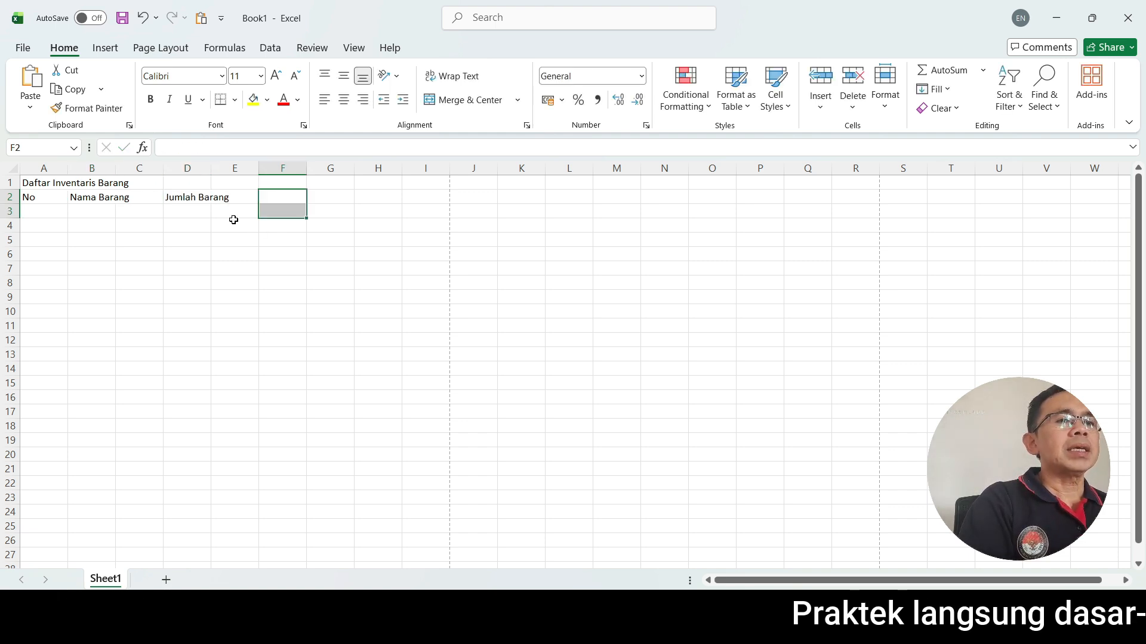
{"action": "left_click", "coordinate": [279, 199]}
{"action": "type", "text": "Keadaa"}
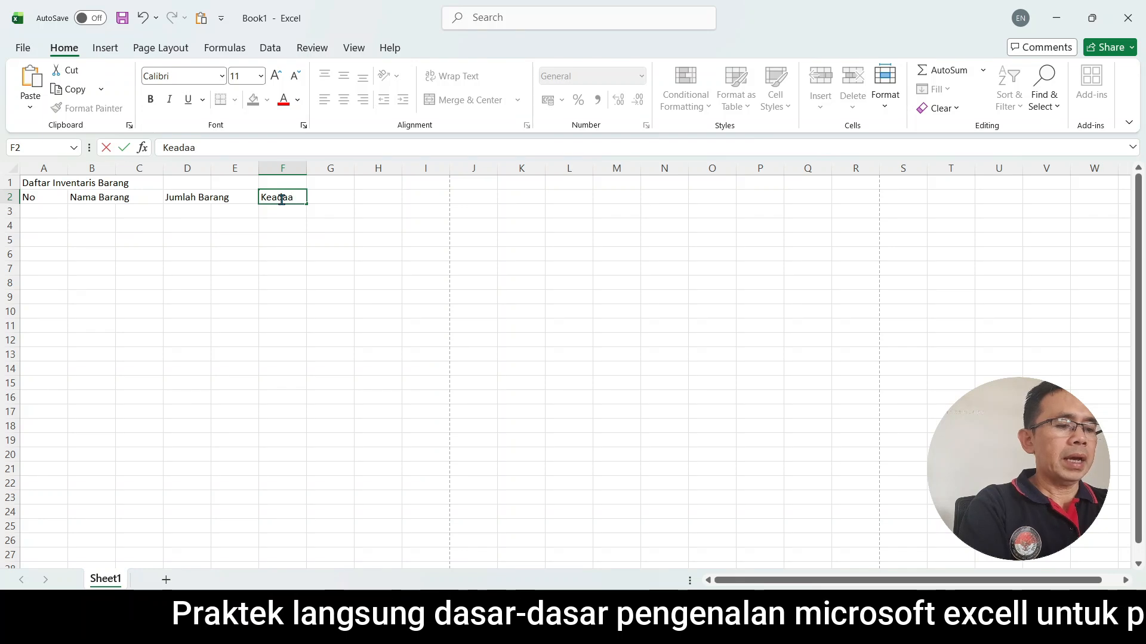
{"action": "type", "text": "n Barang"}
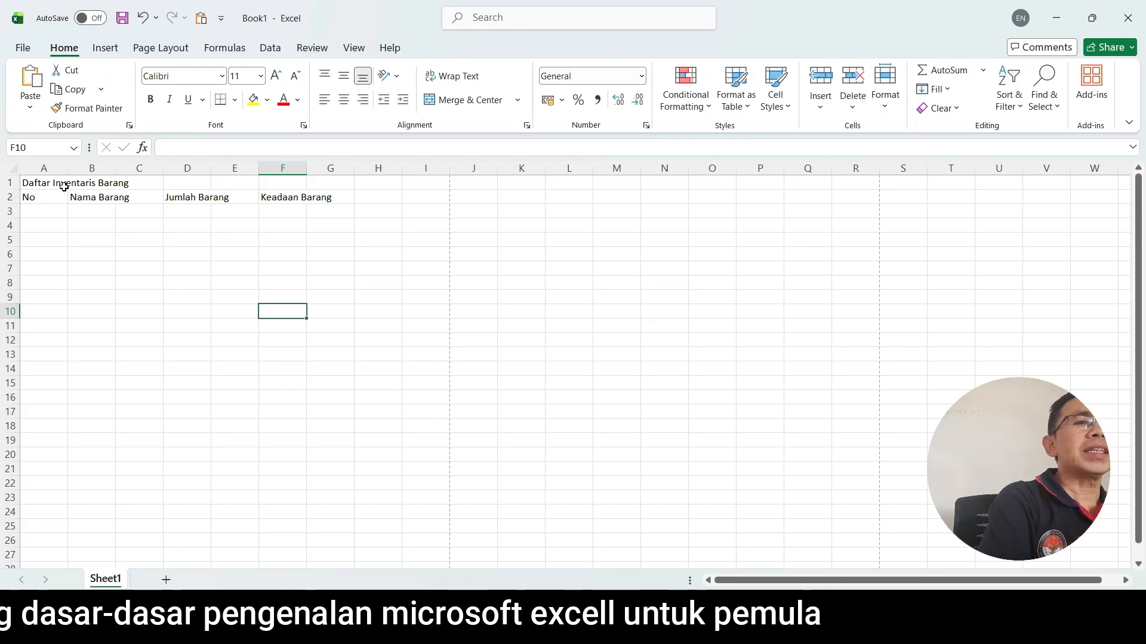
Narrow column A to about half its width so it just fits the "No" heading.
{"action": "left_click", "coordinate": [49, 198]}
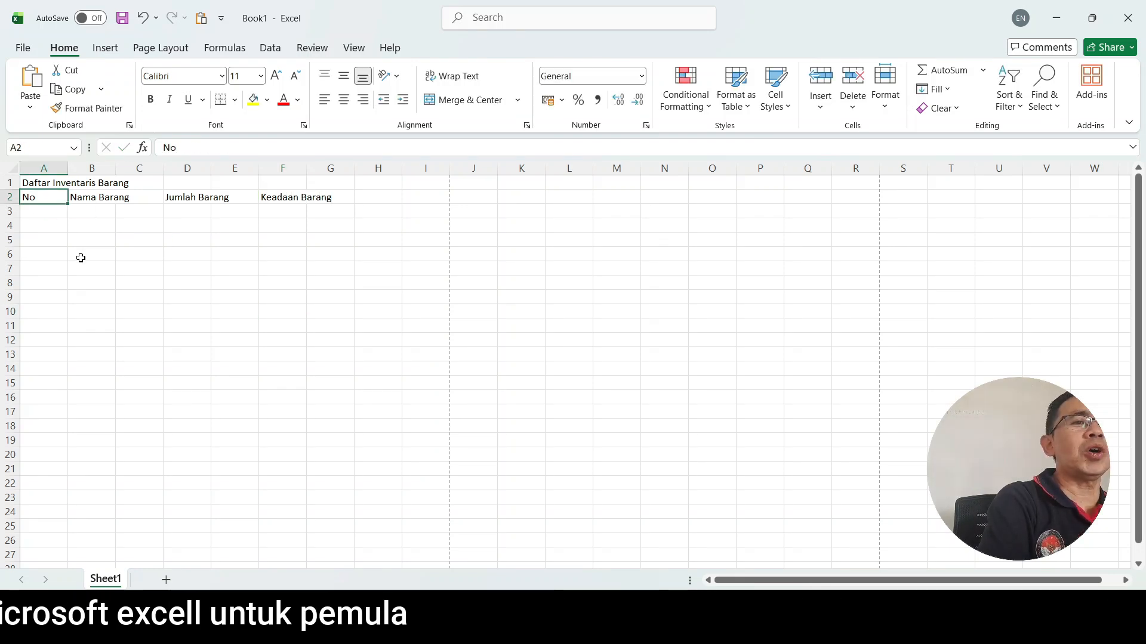
{"action": "left_click", "coordinate": [82, 284]}
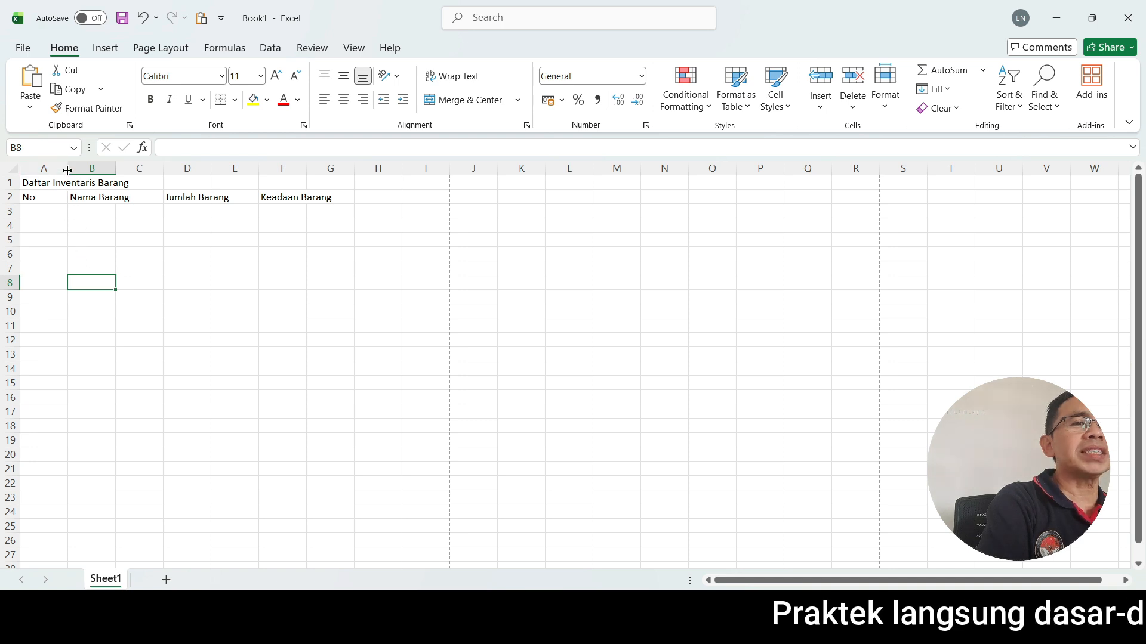
{"action": "left_click_drag", "start_coordinate": [68, 170], "coordinate": [43, 178]}
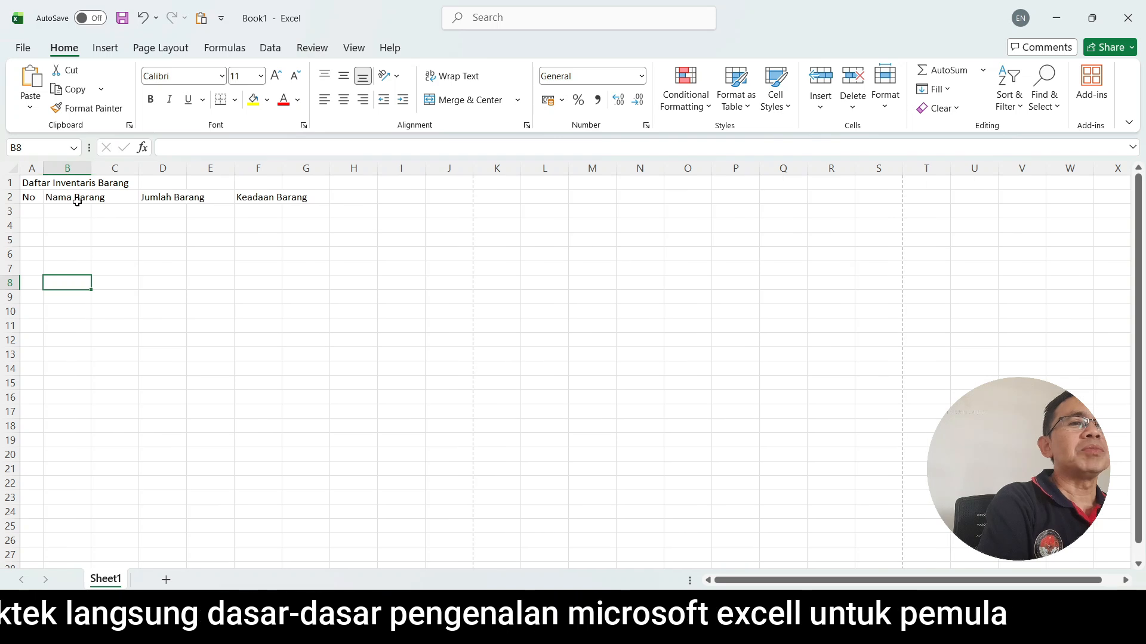
Check which cells hold the heading text by selecting B2, C2, D2 and F2 in turn.
{"action": "left_click", "coordinate": [97, 197]}
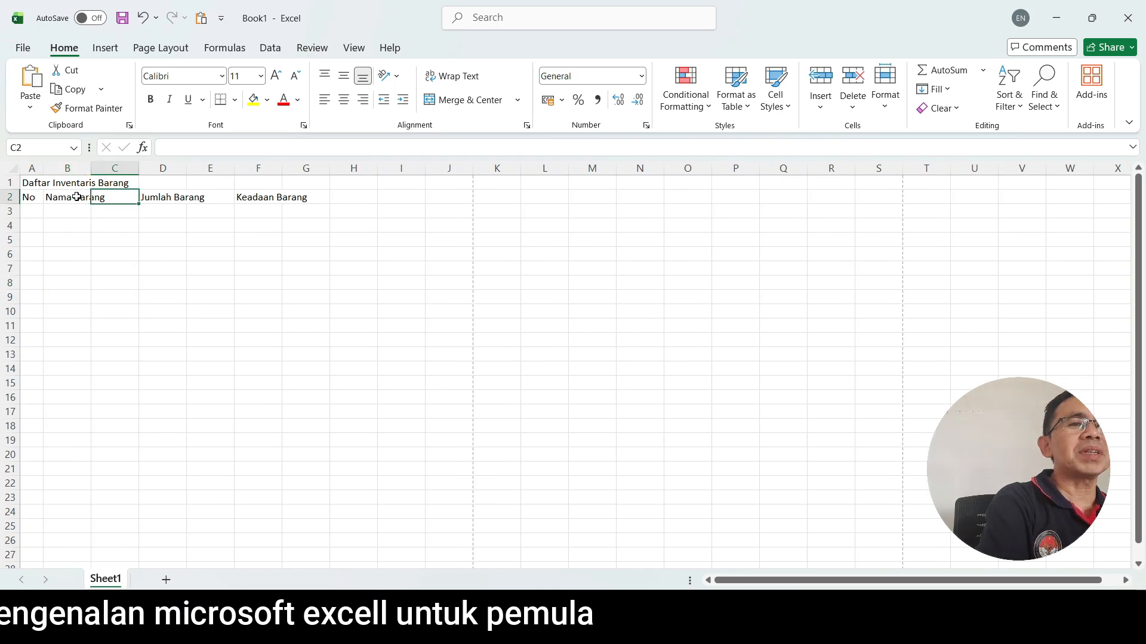
{"action": "left_click", "coordinate": [70, 197]}
{"action": "left_click", "coordinate": [113, 197]}
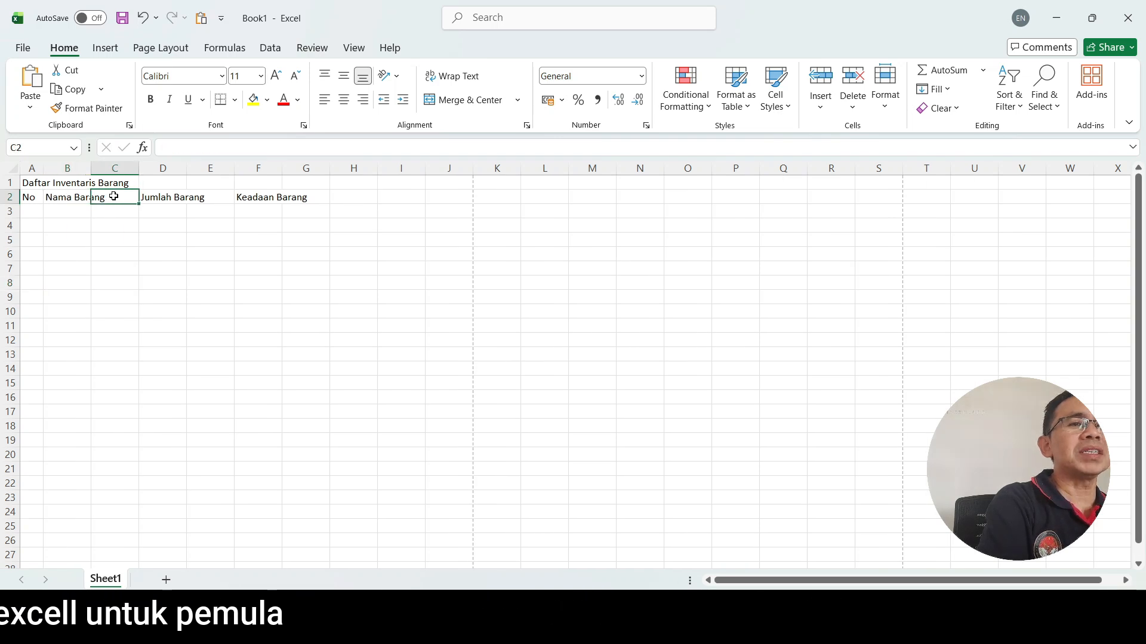
{"action": "left_click", "coordinate": [66, 197]}
{"action": "left_click", "coordinate": [185, 199]}
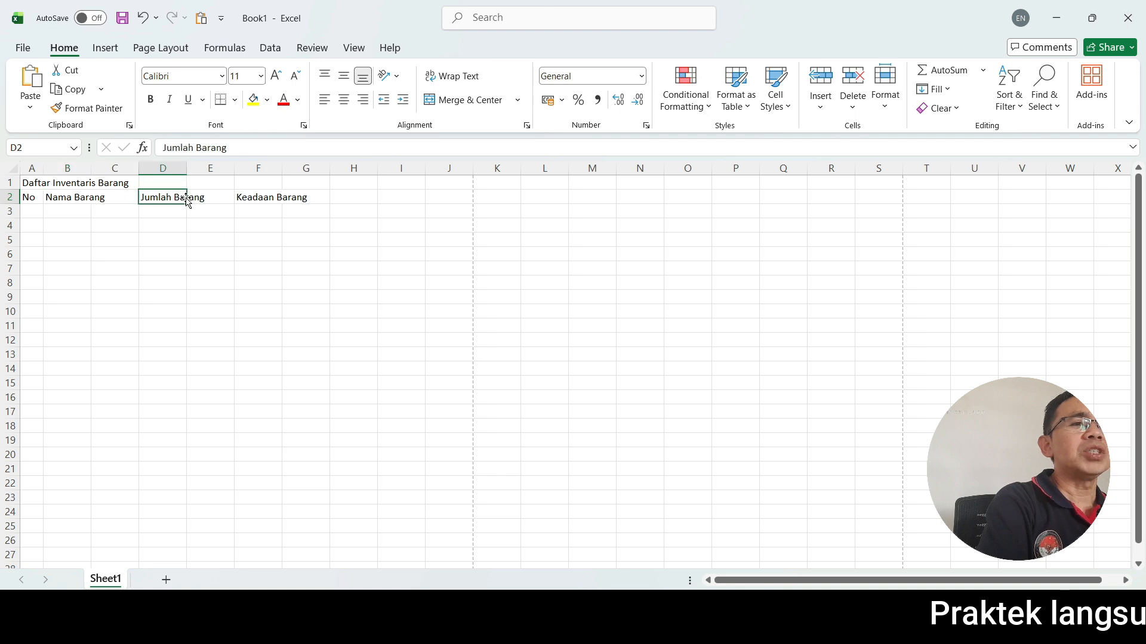
{"action": "left_click", "coordinate": [266, 198]}
{"action": "left_click", "coordinate": [216, 268]}
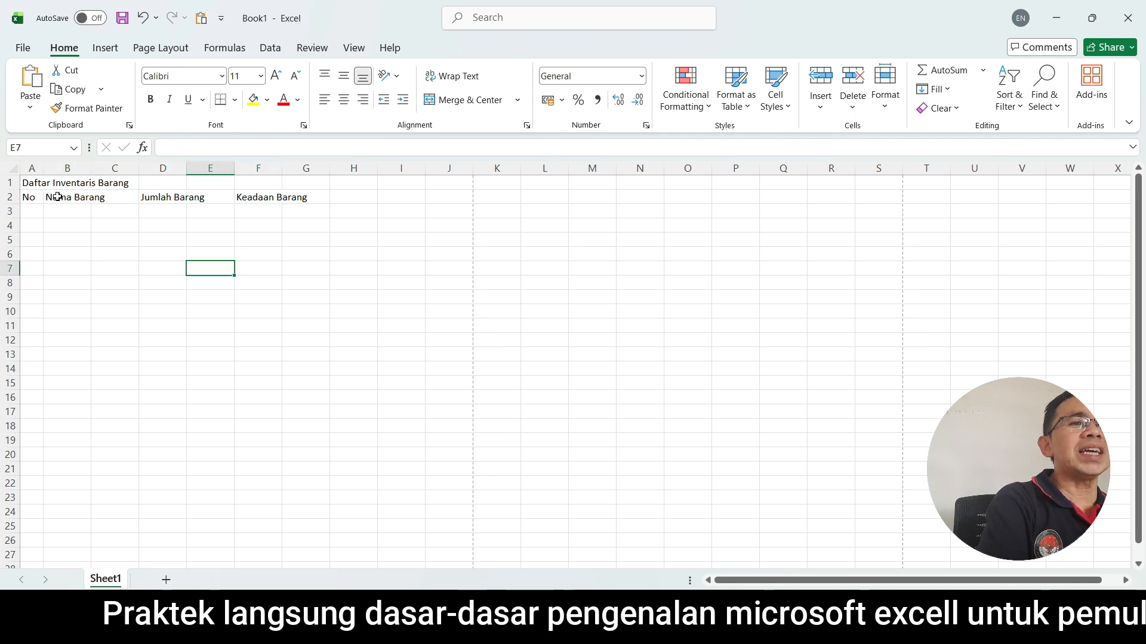
Merge and center the "Nama Barang" heading across cells B2:C2, and check the merged cell.
{"action": "left_click", "coordinate": [57, 197]}
{"action": "left_click_drag", "start_coordinate": [58, 197], "coordinate": [106, 196]}
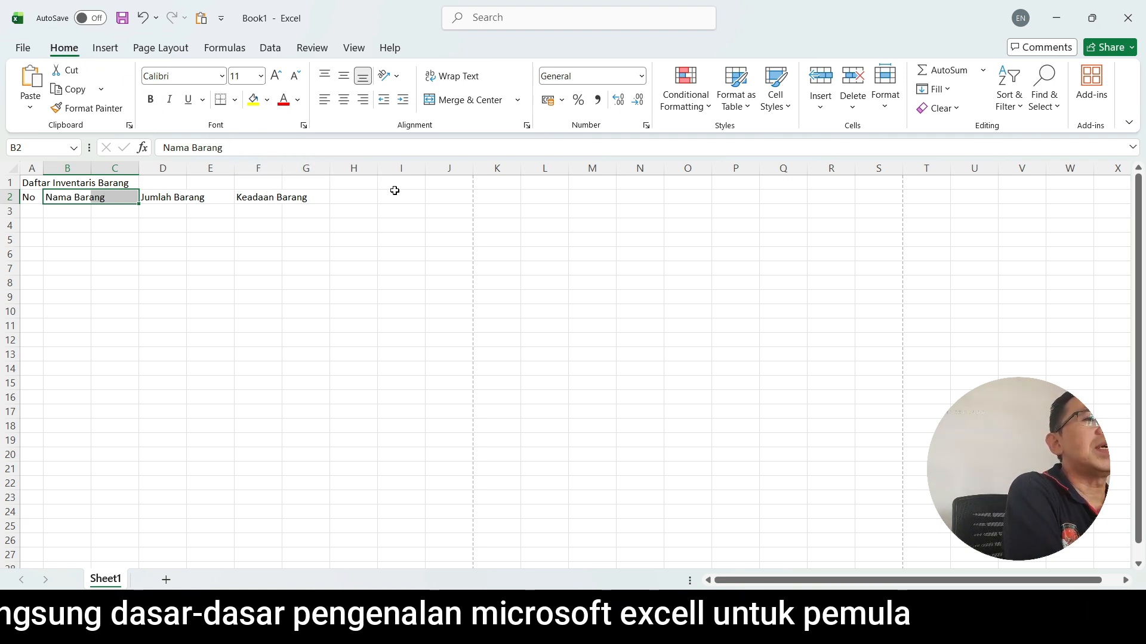
{"action": "left_click", "coordinate": [469, 102]}
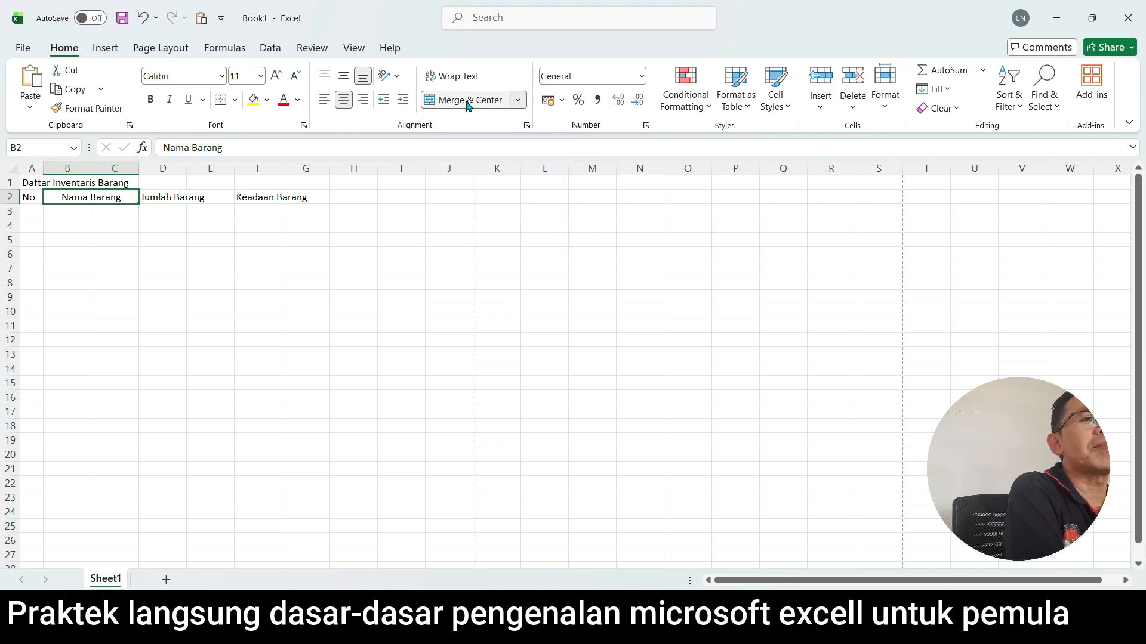
{"action": "left_click", "coordinate": [147, 267]}
{"action": "left_click", "coordinate": [93, 197]}
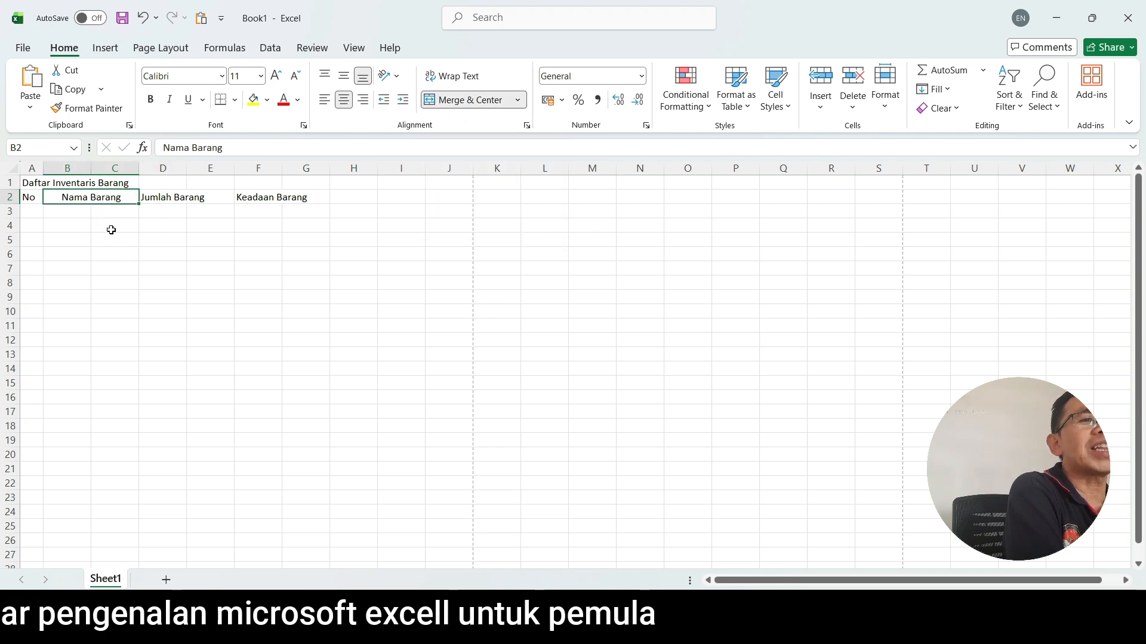
{"action": "left_click", "coordinate": [121, 253]}
Merge and center the "Jumlah Barang" heading across D2:E2 and the "Keadaan Barang" heading across F2:G2.
{"action": "left_click_drag", "start_coordinate": [161, 196], "coordinate": [191, 195]}
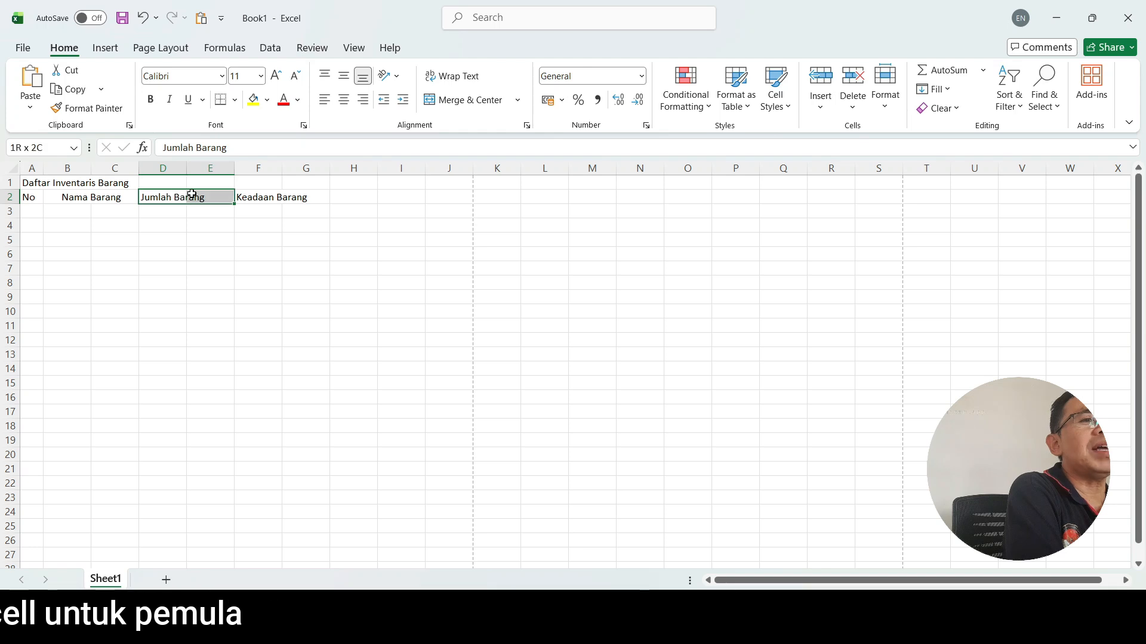
{"action": "left_click", "coordinate": [472, 100]}
{"action": "left_click", "coordinate": [292, 285]}
{"action": "left_click", "coordinate": [283, 199]}
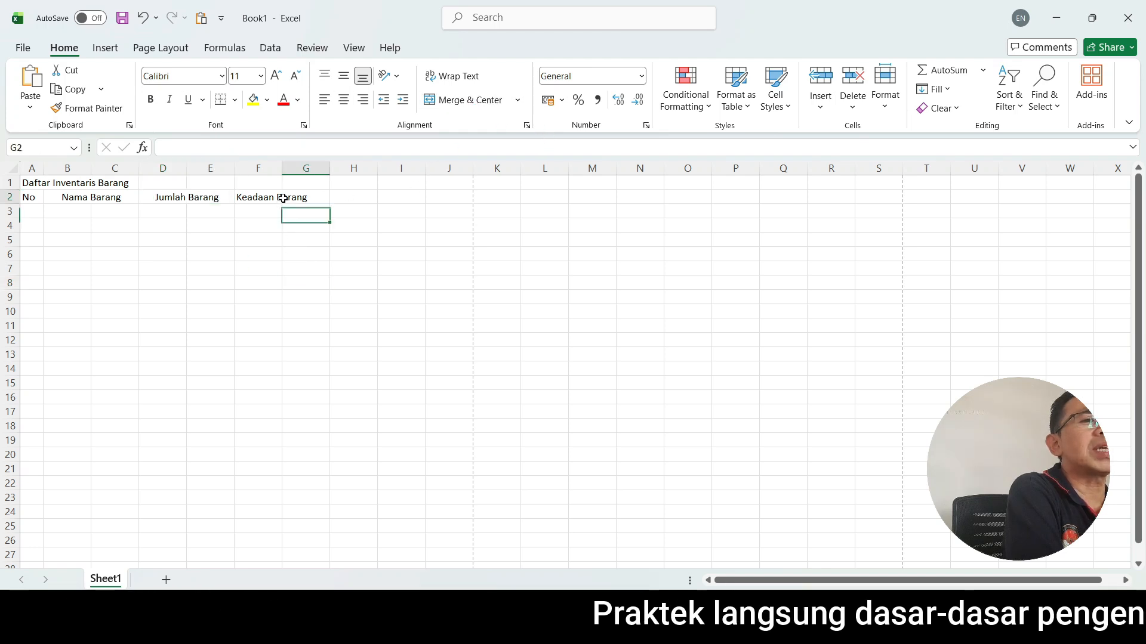
{"action": "left_click_drag", "start_coordinate": [257, 197], "coordinate": [308, 197]}
{"action": "left_click", "coordinate": [472, 101]}
{"action": "left_click", "coordinate": [296, 292]}
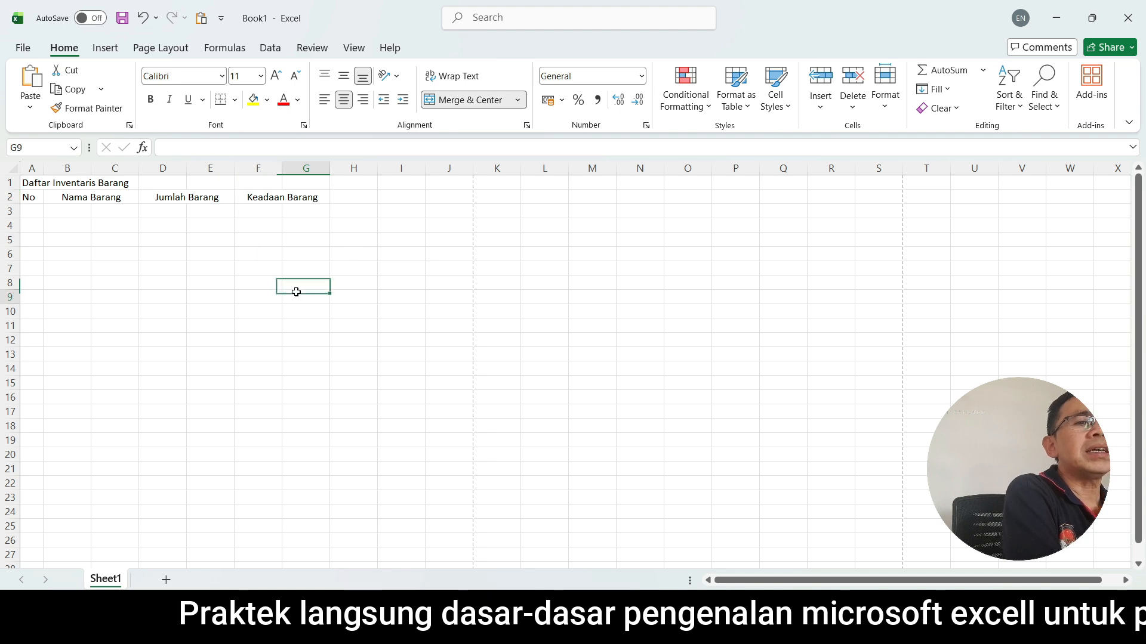
Enter the item numbers 1, 2 and 3 in cells A3 to A5 under the "No" heading.
{"action": "left_click", "coordinate": [32, 211]}
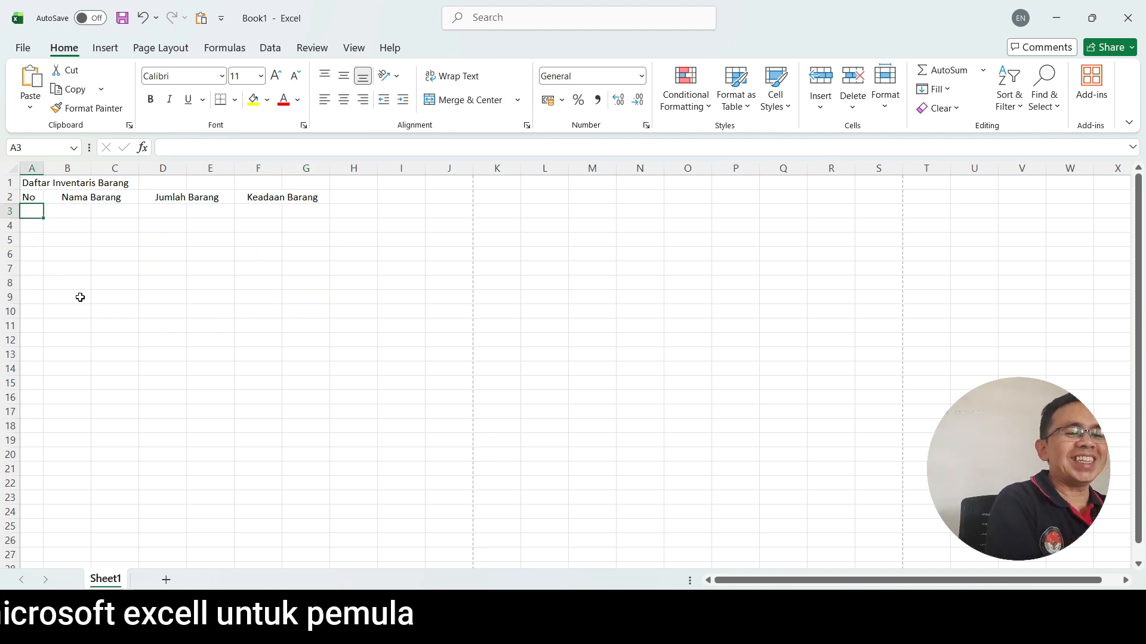
{"action": "type", "text": "1"}
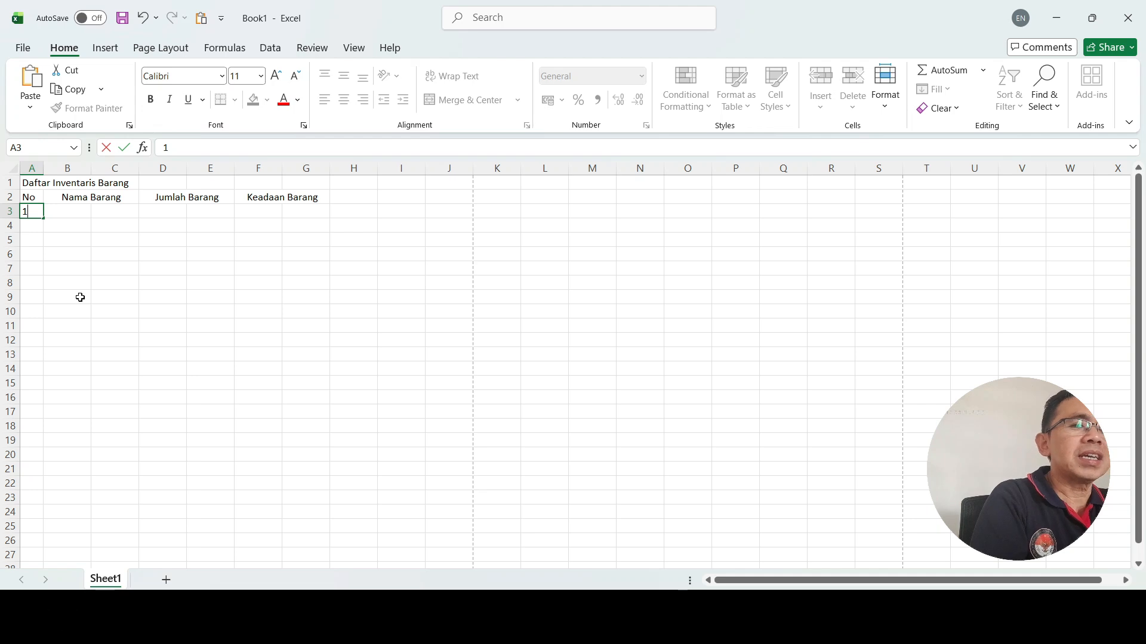
{"action": "key", "text": "Return"}
{"action": "type", "text": "2"}
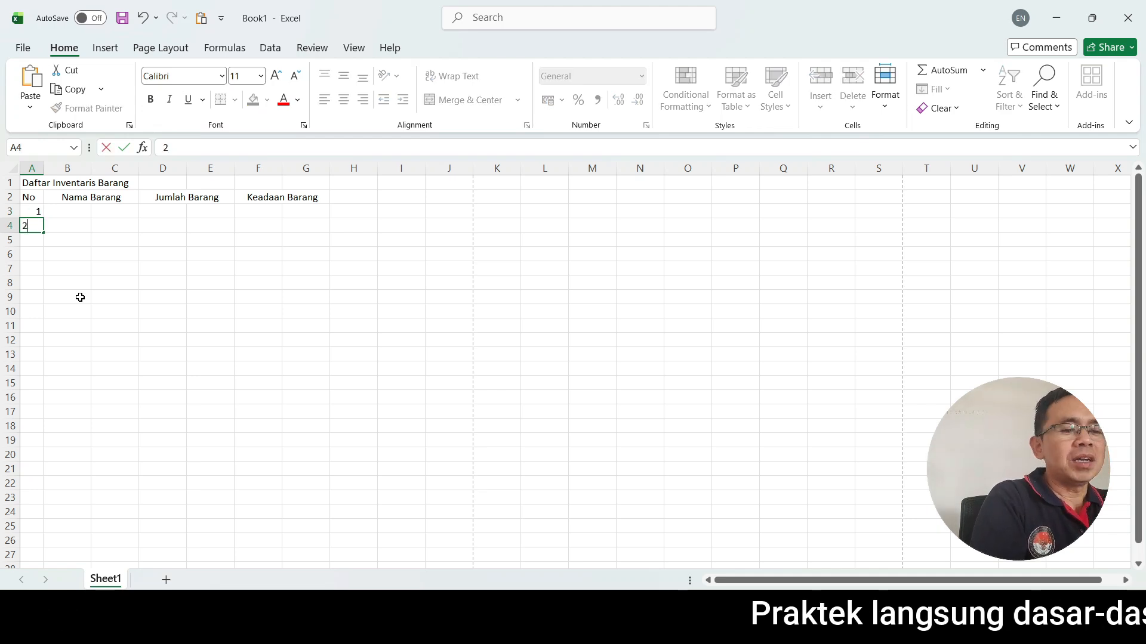
{"action": "key", "text": "Return"}
{"action": "type", "text": "3"}
{"action": "left_click", "coordinate": [80, 297]}
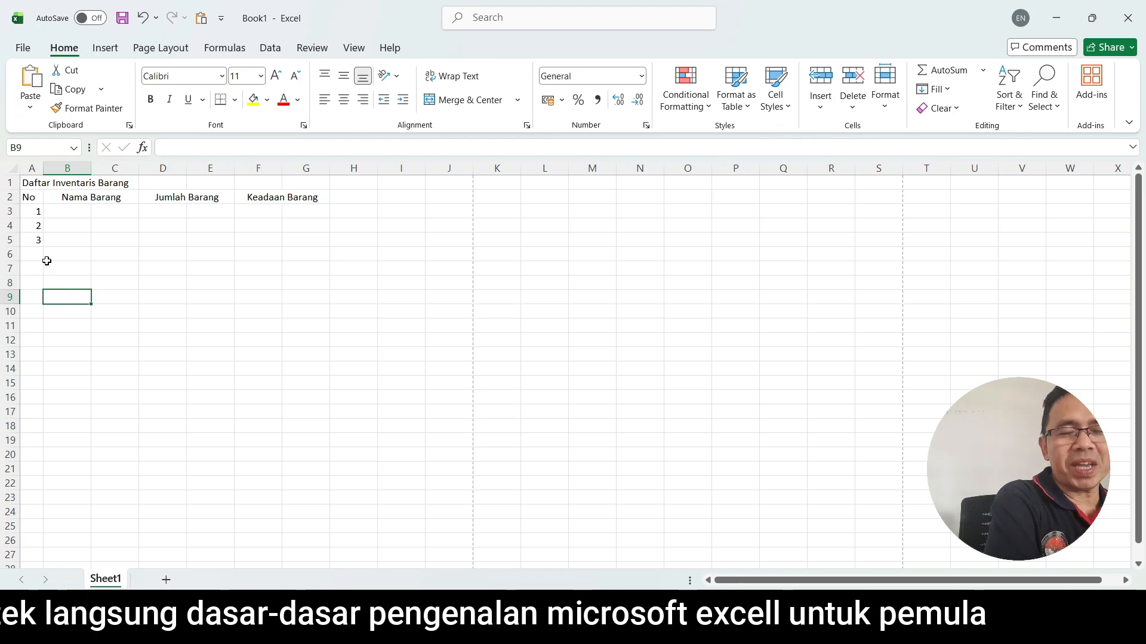
Extend the number series in A3:A5 down to 5 in A7 and center the numbers in their cells.
{"action": "left_click_drag", "start_coordinate": [27, 209], "coordinate": [31, 240]}
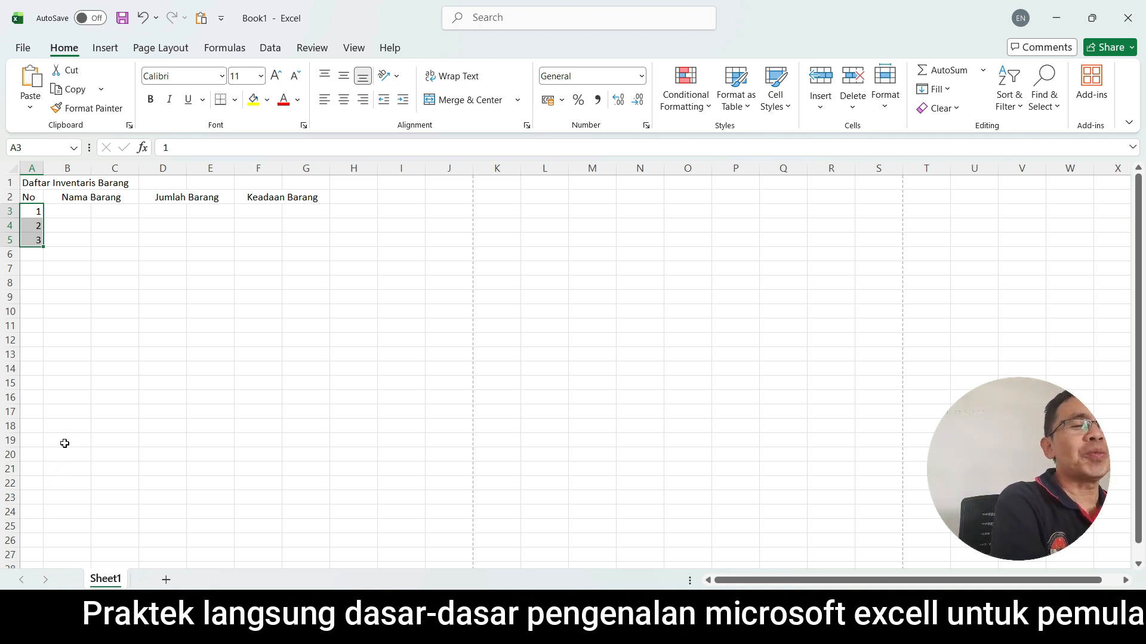
{"action": "left_click", "coordinate": [69, 266]}
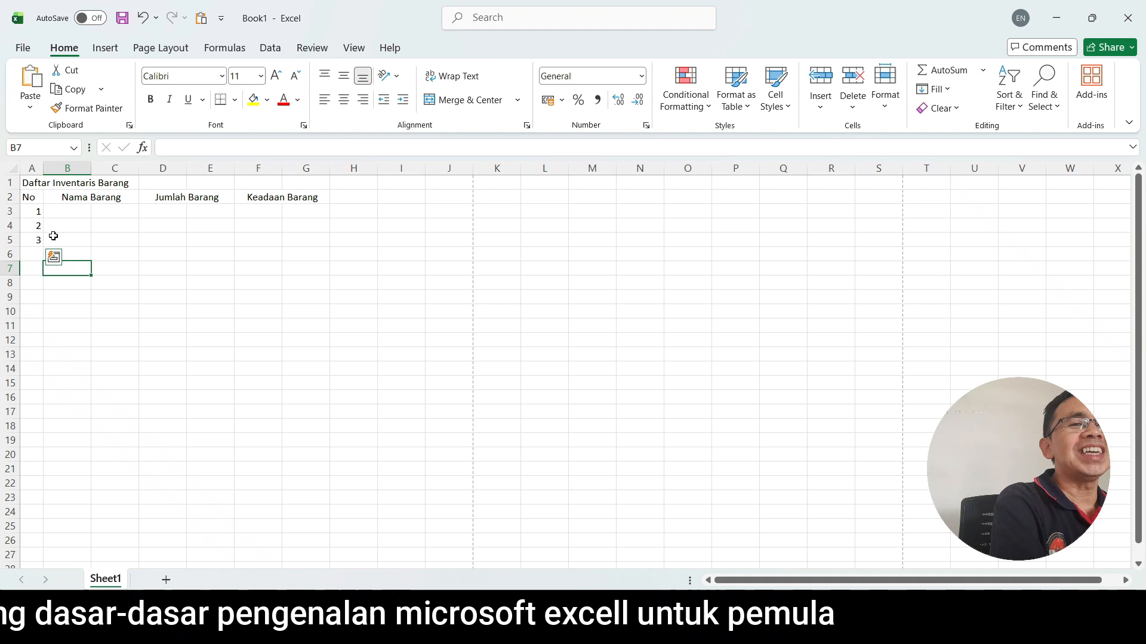
{"action": "left_click", "coordinate": [30, 211]}
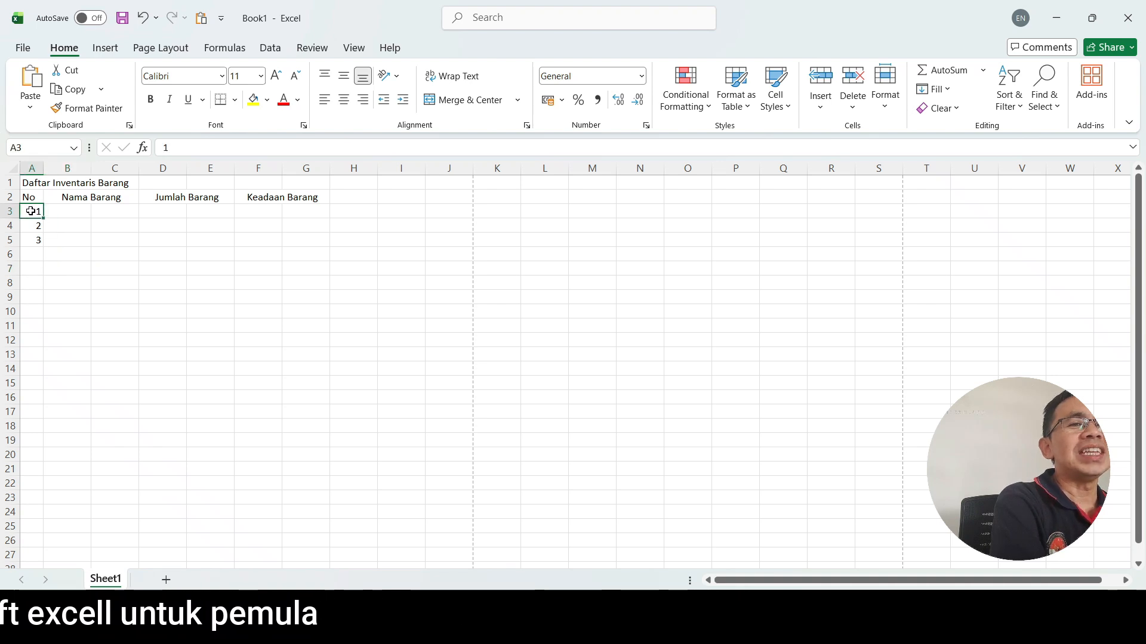
{"action": "left_click", "coordinate": [77, 249]}
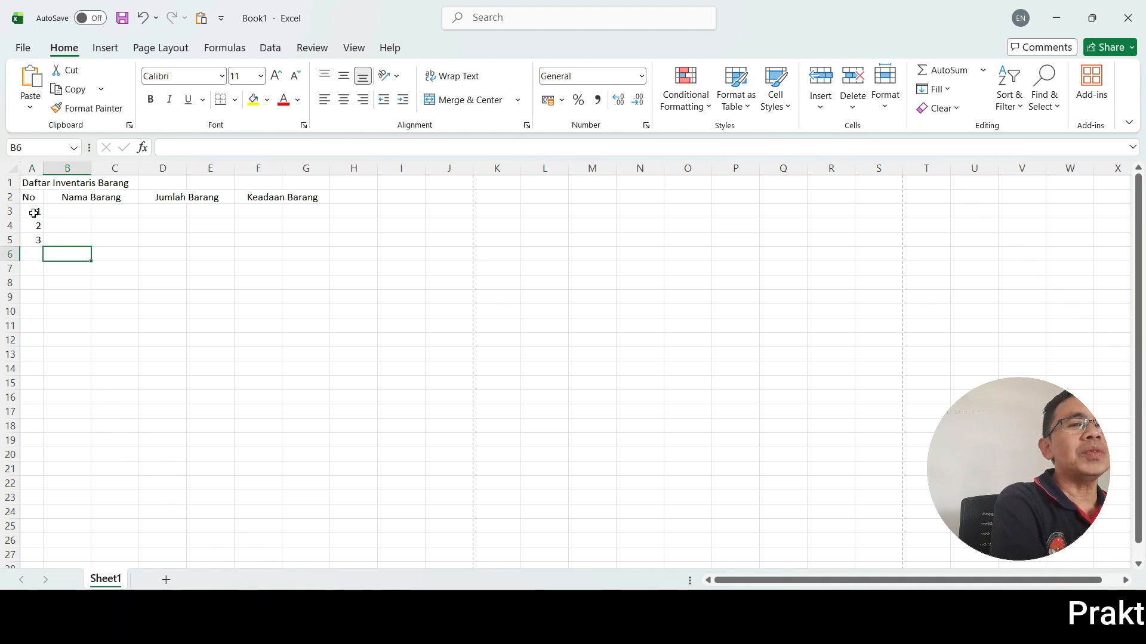
{"action": "left_click", "coordinate": [32, 212]}
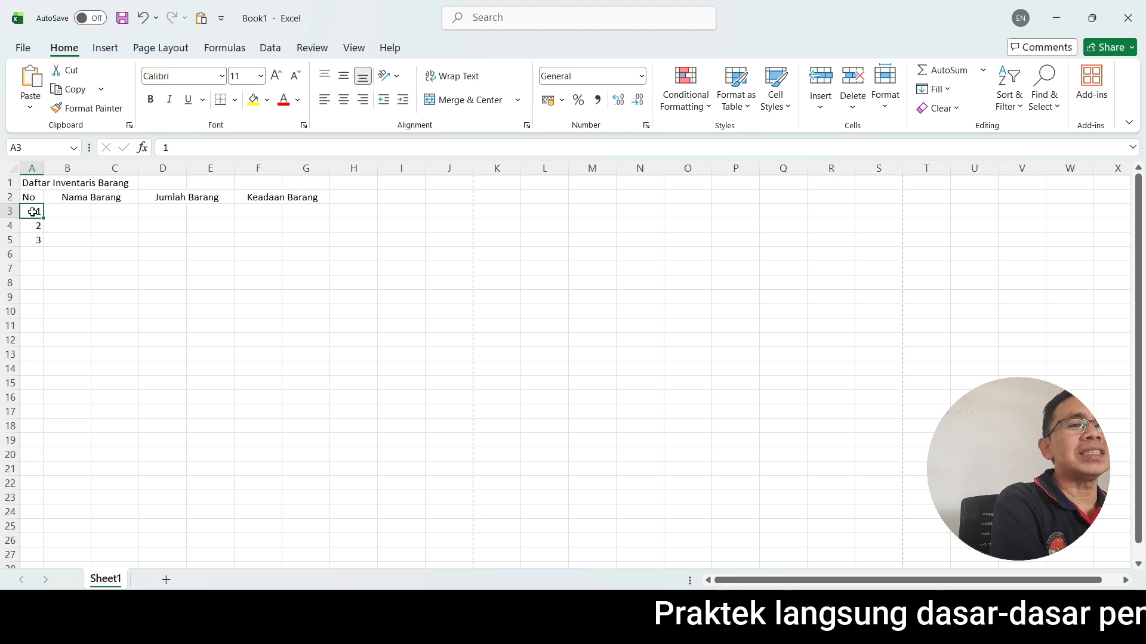
{"action": "left_click_drag", "start_coordinate": [32, 212], "coordinate": [31, 237]}
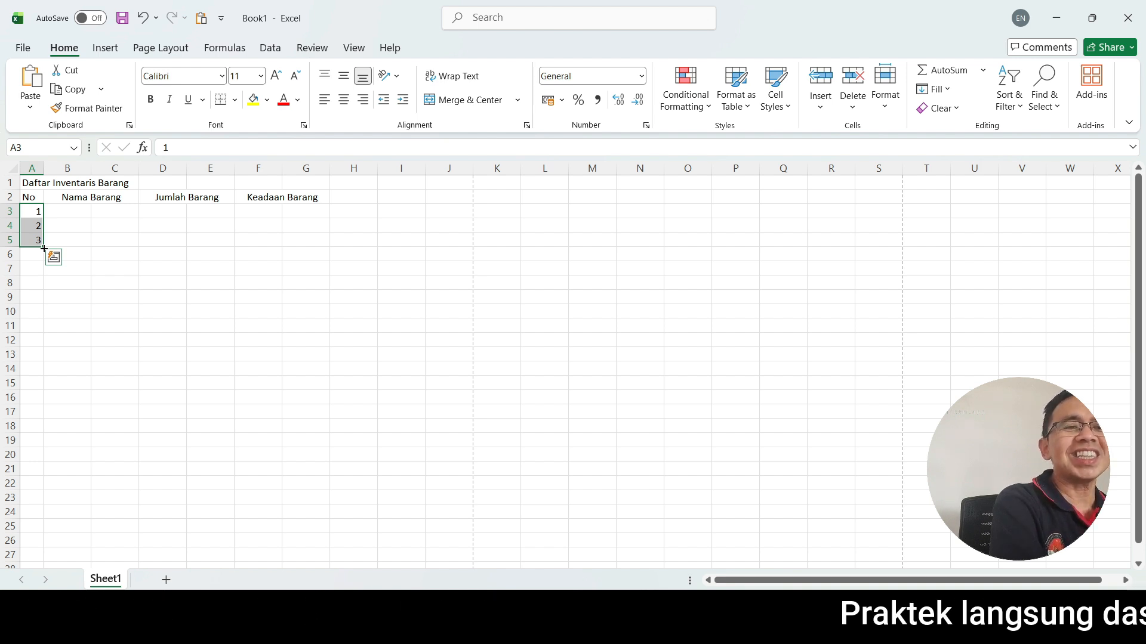
{"action": "left_click_drag", "start_coordinate": [44, 250], "coordinate": [45, 274]}
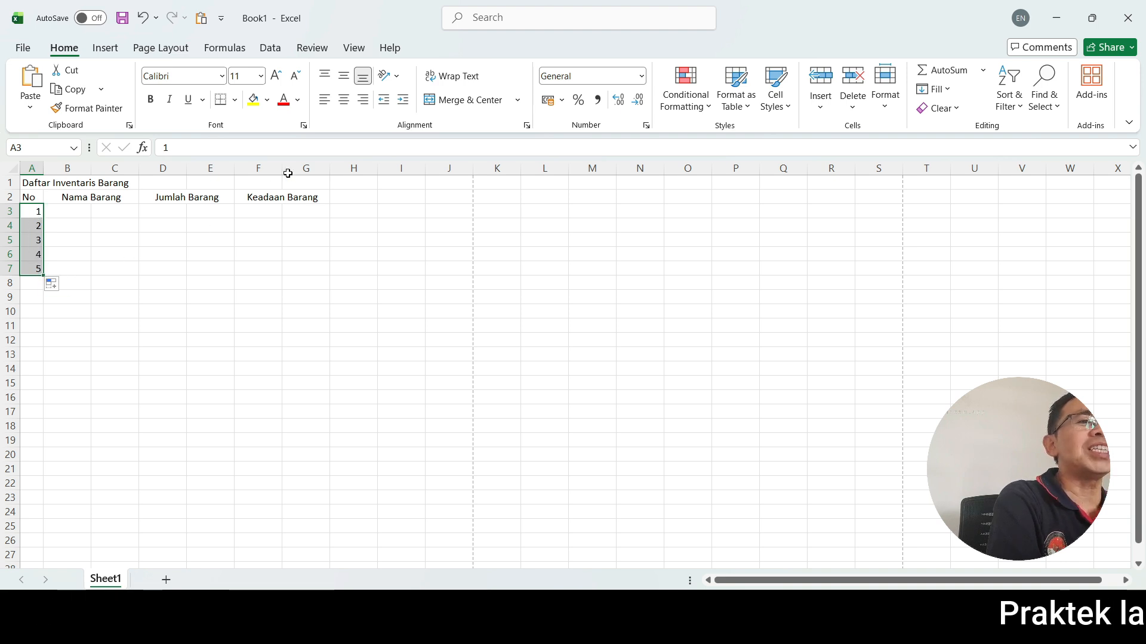
{"action": "left_click", "coordinate": [344, 105]}
{"action": "left_click", "coordinate": [59, 274]}
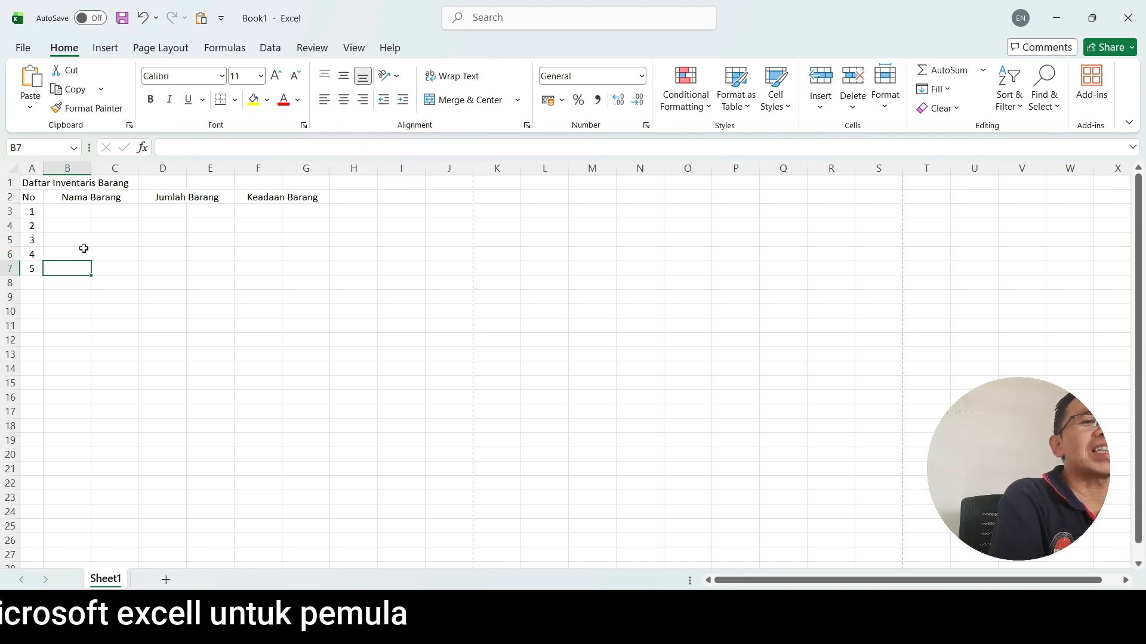
Merge and center B3:C3 under "Nama Barang" and fill the merged format down to row 7.
{"action": "key", "text": "Right"}
{"action": "left_click", "coordinate": [81, 209]}
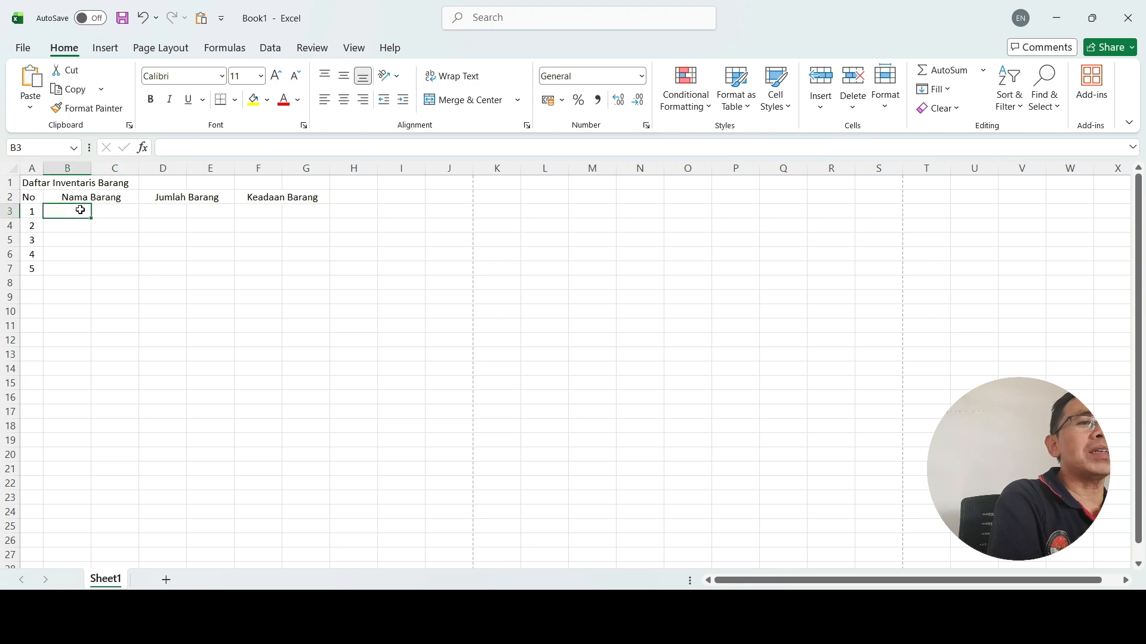
{"action": "left_click", "coordinate": [105, 210]}
{"action": "left_click", "coordinate": [69, 215]}
{"action": "left_click", "coordinate": [118, 216]}
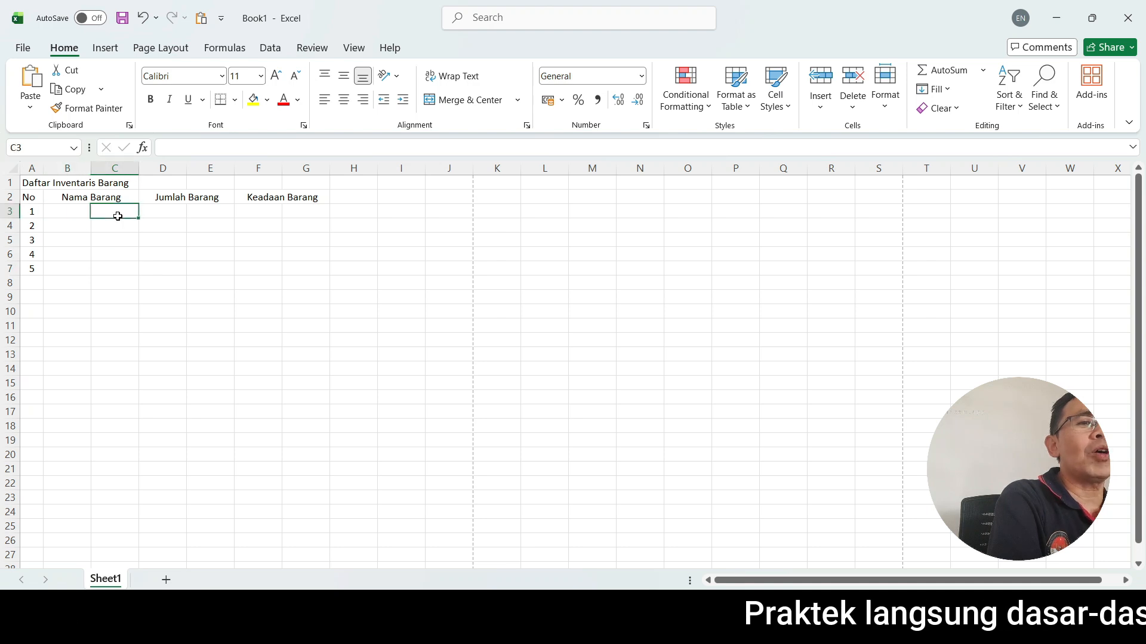
{"action": "left_click", "coordinate": [71, 211]}
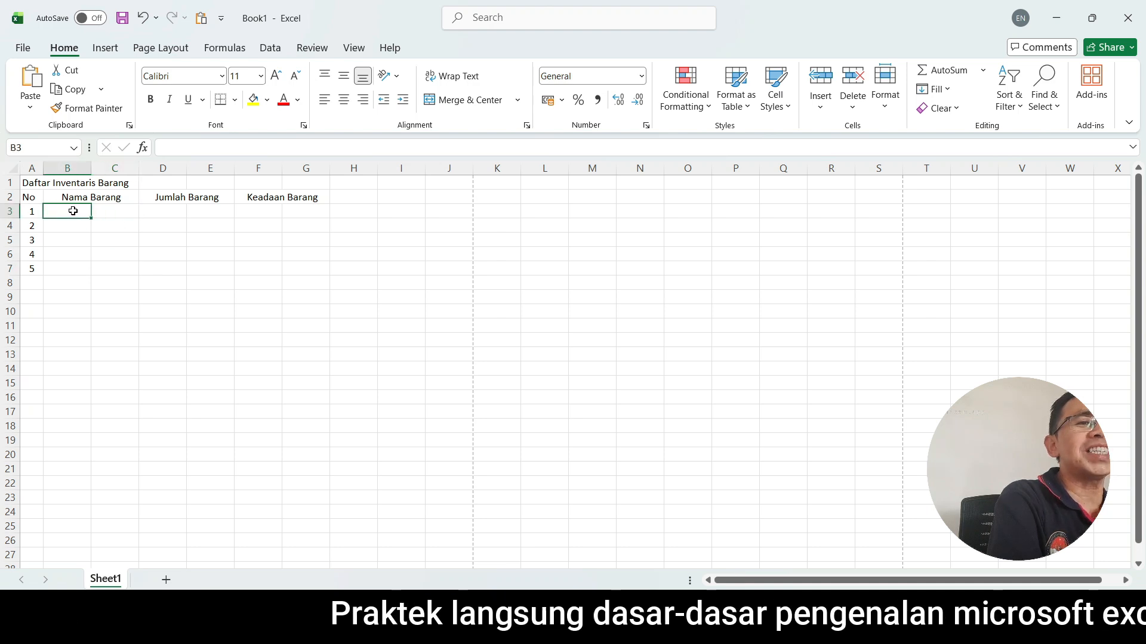
{"action": "left_click_drag", "start_coordinate": [73, 211], "coordinate": [106, 211]}
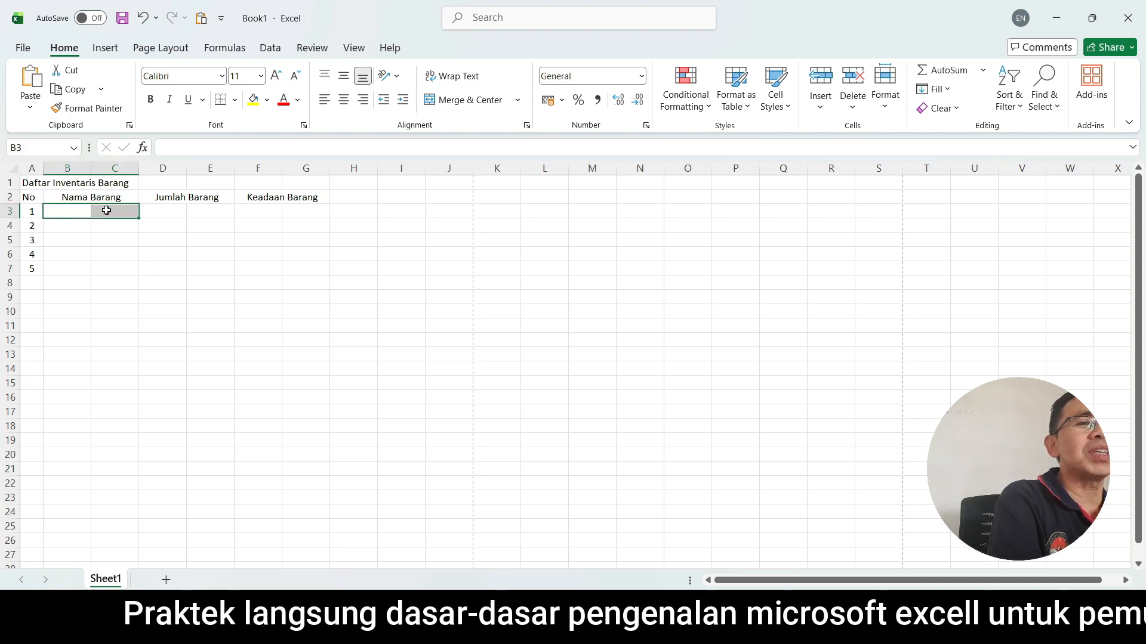
{"action": "left_click", "coordinate": [443, 100]}
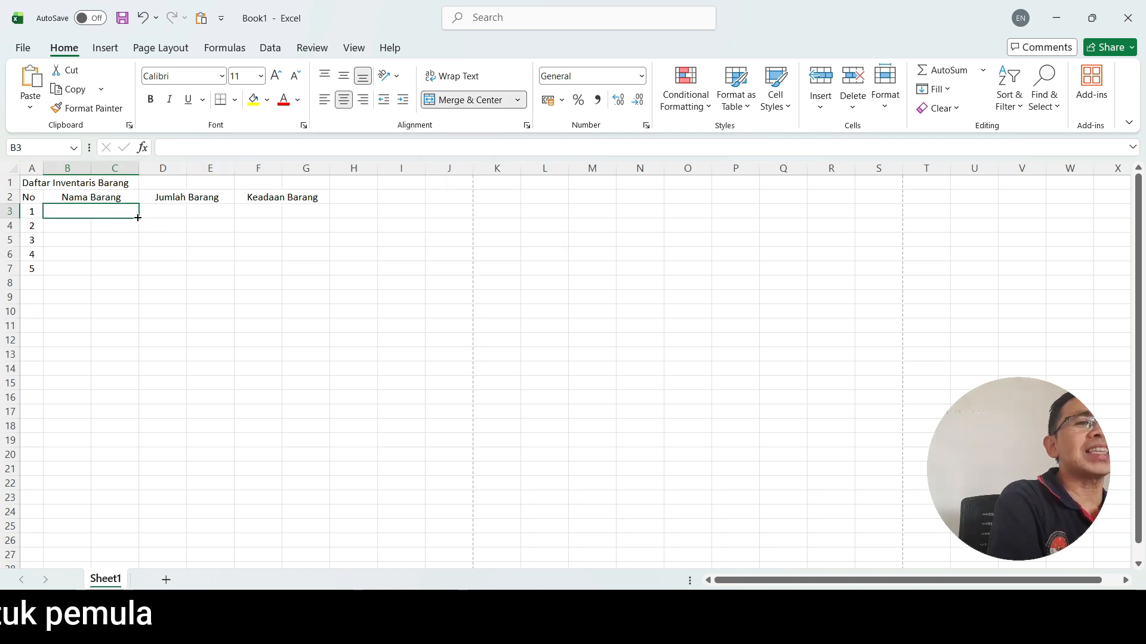
{"action": "left_click_drag", "start_coordinate": [138, 218], "coordinate": [137, 274]}
{"action": "left_click", "coordinate": [191, 328]}
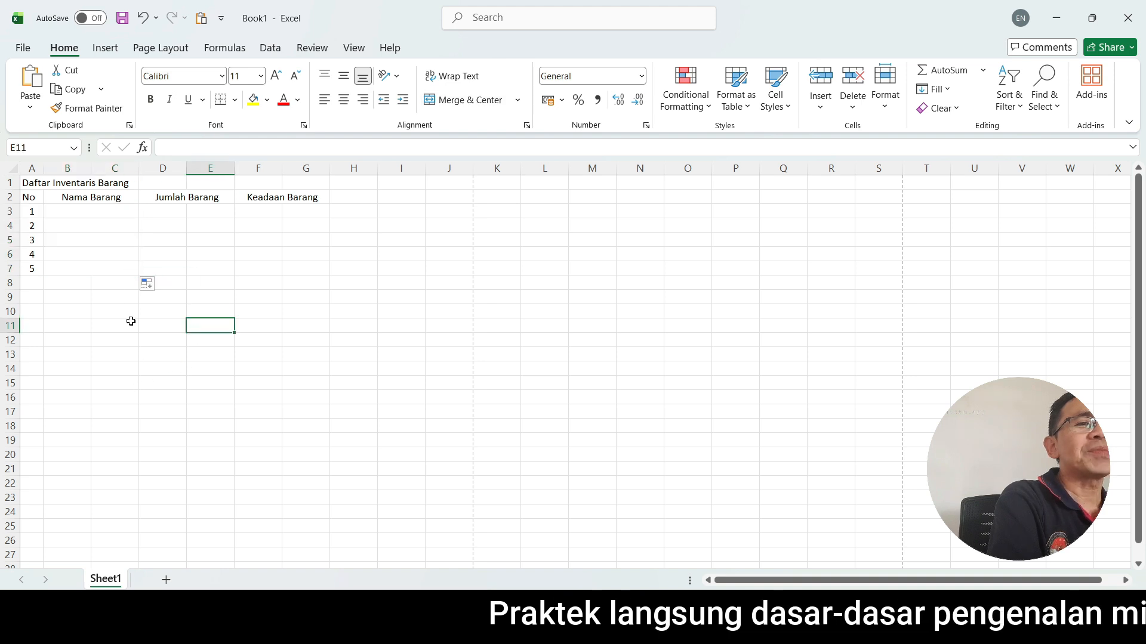
Merge and center D3:E3 under "Jumlah Barang" and fill the merged format down to row 7.
{"action": "left_click", "coordinate": [169, 210]}
{"action": "left_click_drag", "start_coordinate": [176, 212], "coordinate": [203, 212]}
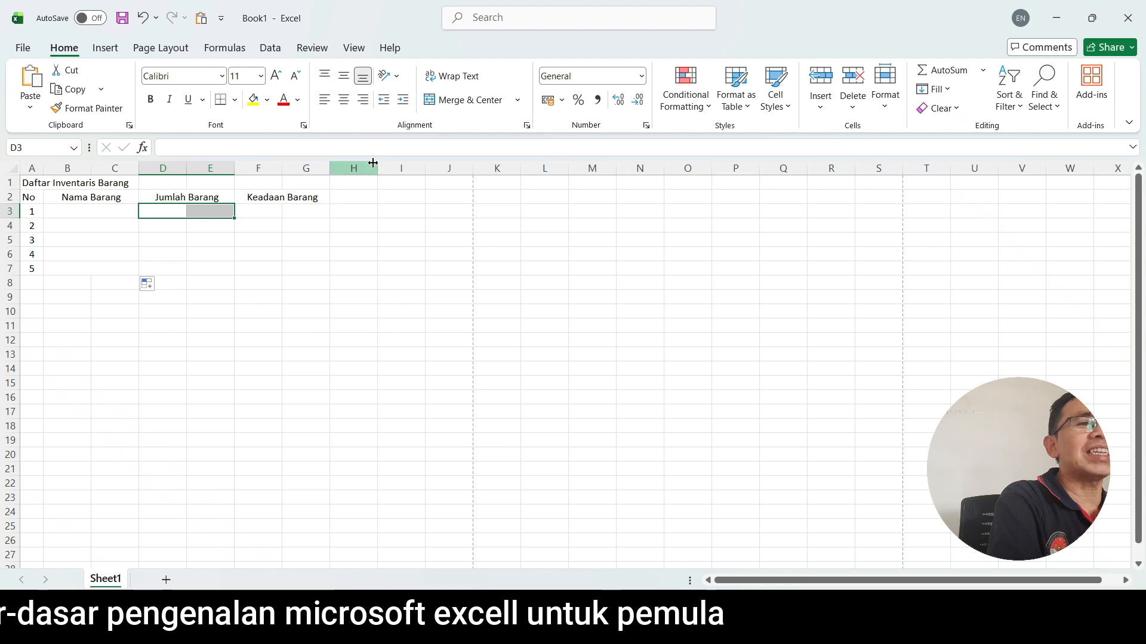
{"action": "left_click", "coordinate": [455, 102]}
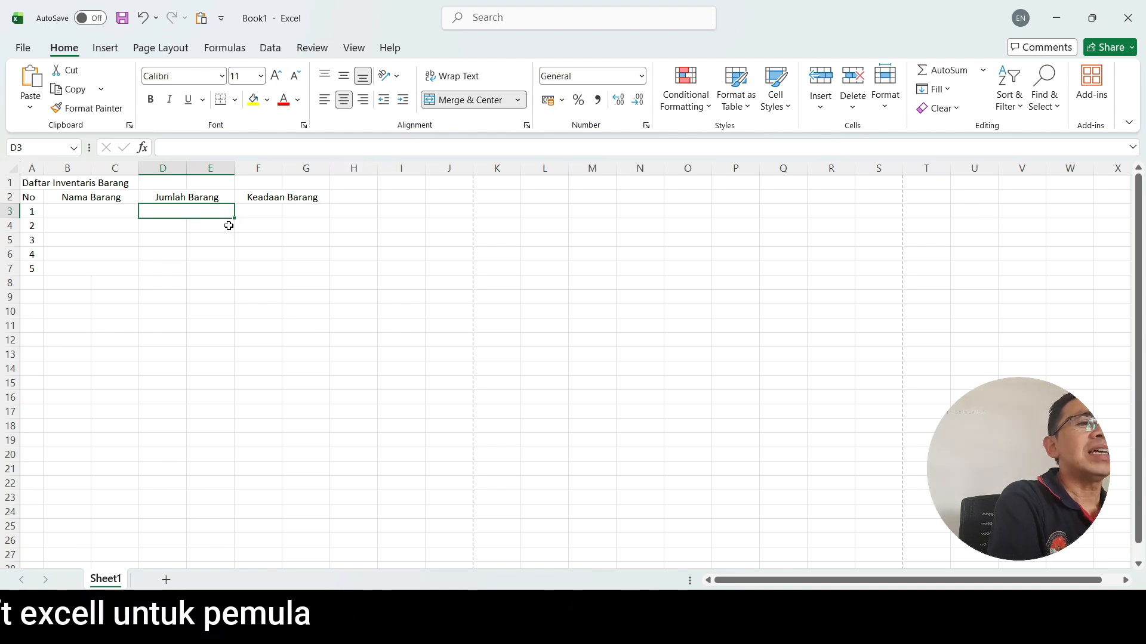
{"action": "left_click_drag", "start_coordinate": [235, 220], "coordinate": [232, 271]}
{"action": "left_click", "coordinate": [303, 283]}
Merge and center F3:G3 under "Keadaan Barang" and fill the merged format down to row 7.
{"action": "left_click_drag", "start_coordinate": [267, 208], "coordinate": [286, 209]}
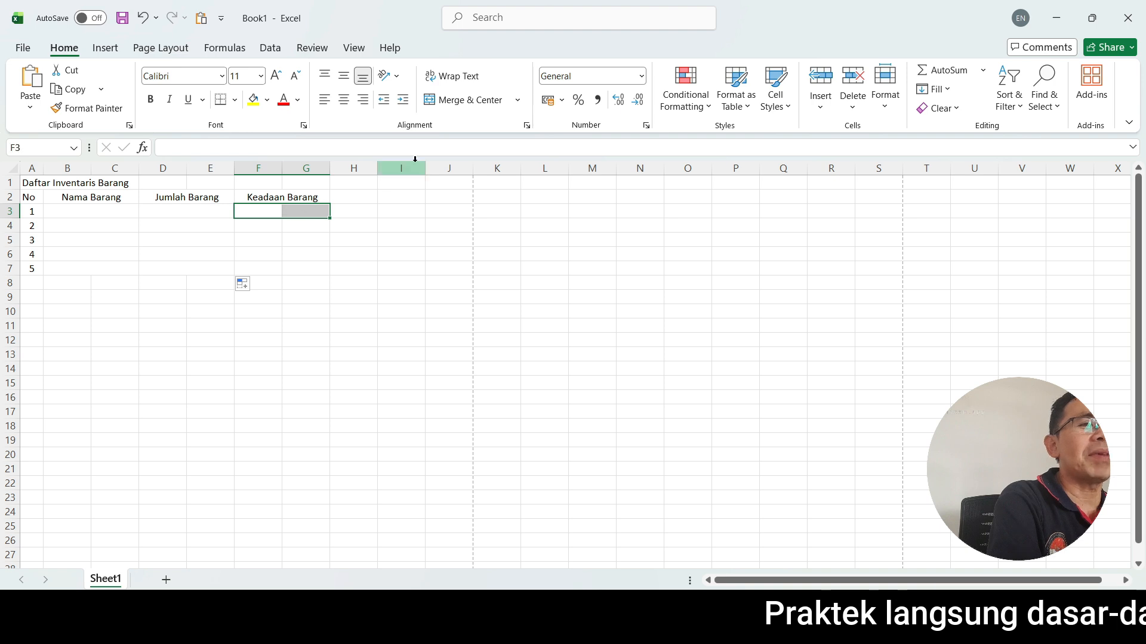
{"action": "left_click", "coordinate": [456, 100]}
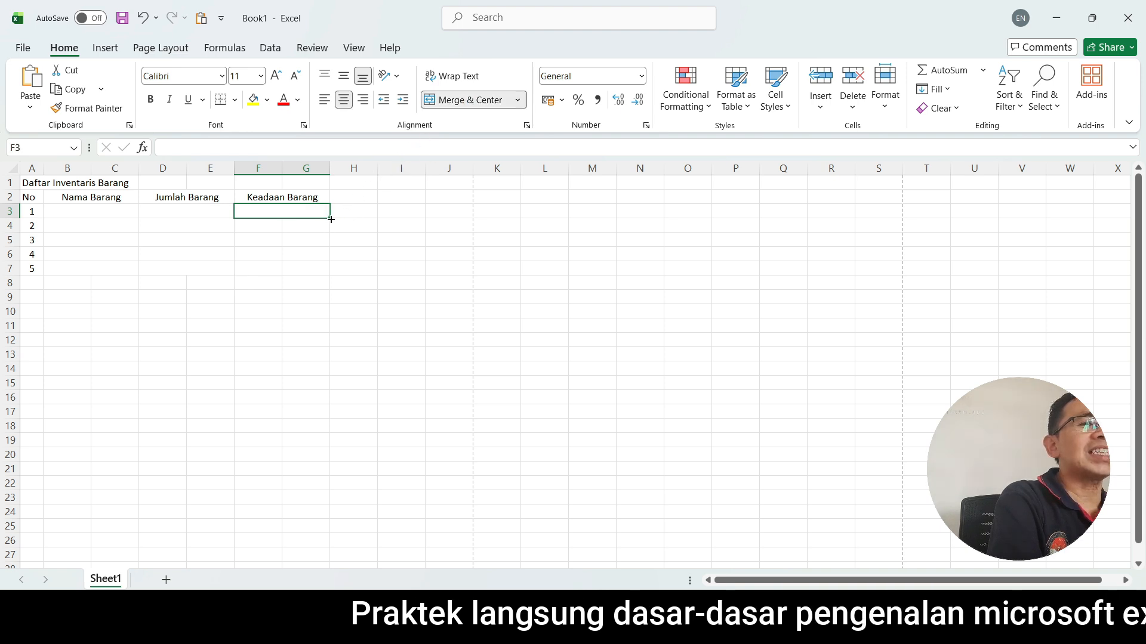
{"action": "left_click_drag", "start_coordinate": [332, 220], "coordinate": [331, 276]}
{"action": "left_click", "coordinate": [353, 311]}
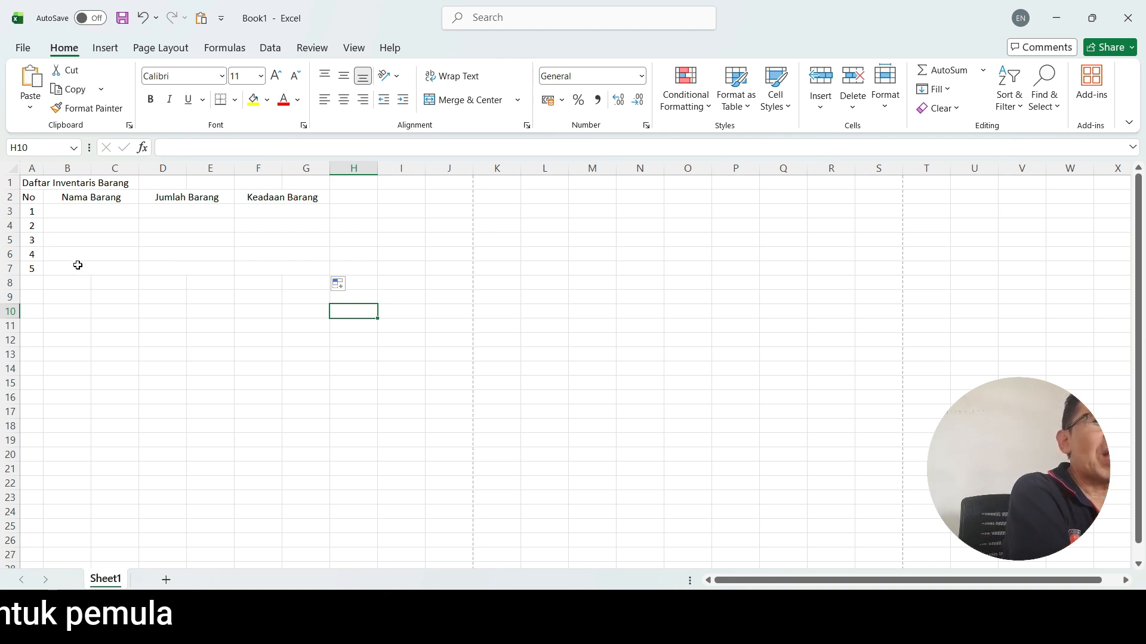
Apply All Borders to the whole table range A2:G7.
{"action": "left_click", "coordinate": [28, 197]}
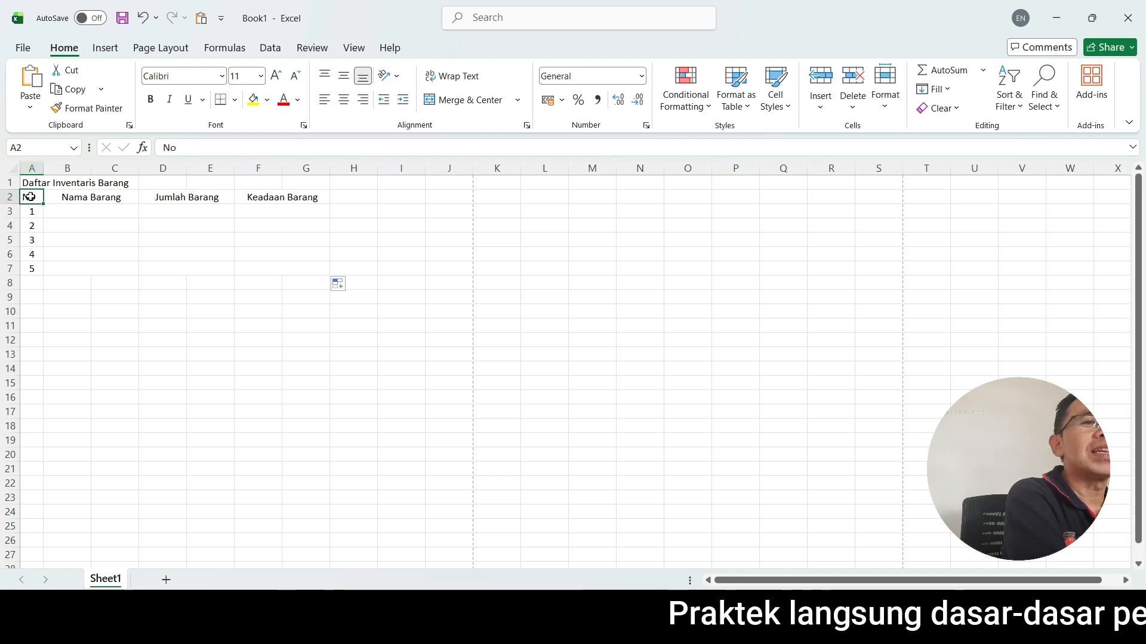
{"action": "left_click_drag", "start_coordinate": [30, 197], "coordinate": [290, 266]}
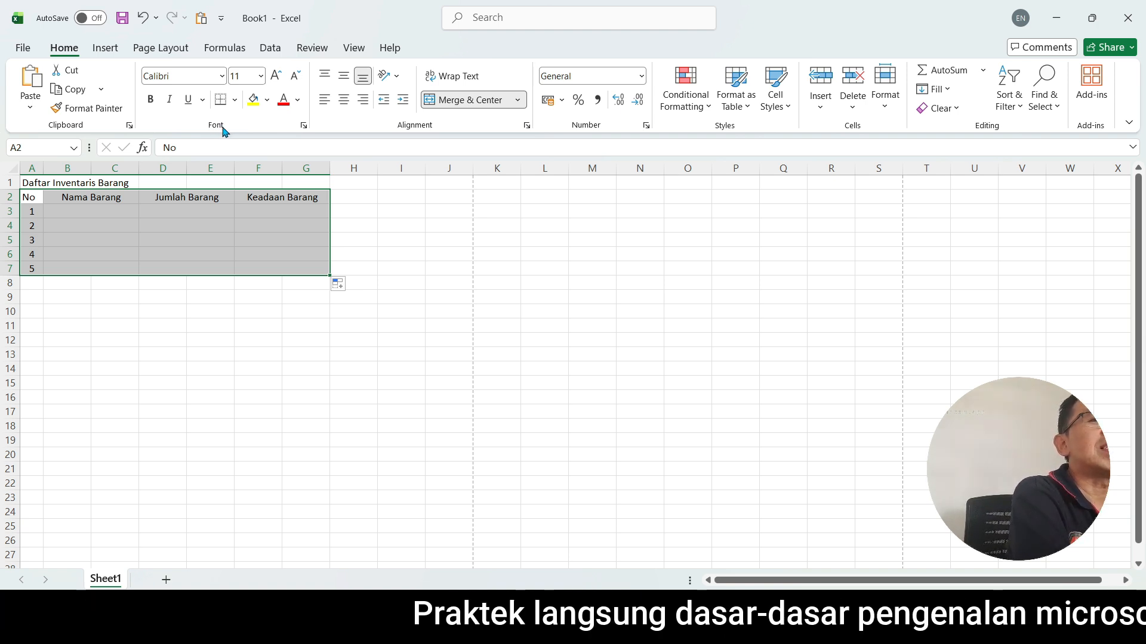
{"action": "left_click", "coordinate": [235, 102]}
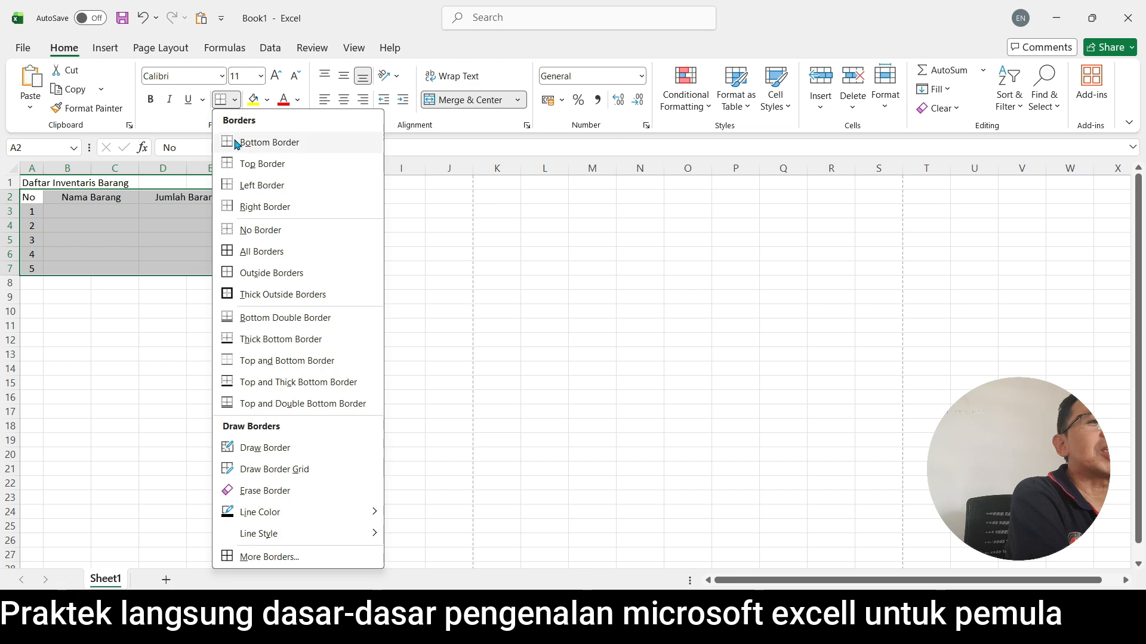
{"action": "left_click", "coordinate": [256, 251]}
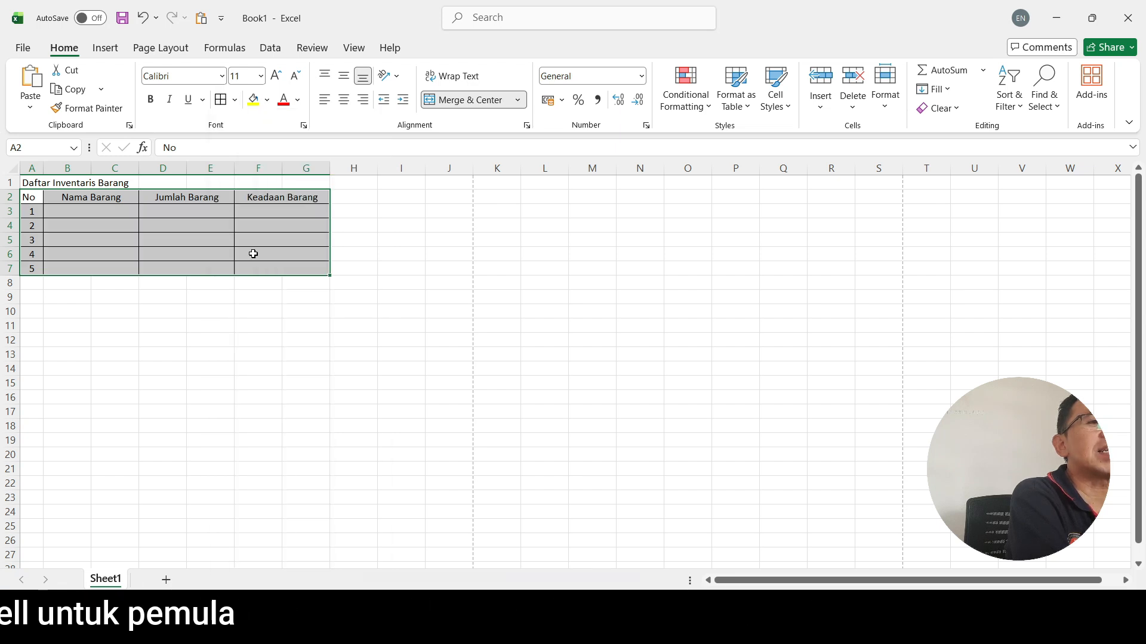
{"action": "left_click", "coordinate": [258, 325]}
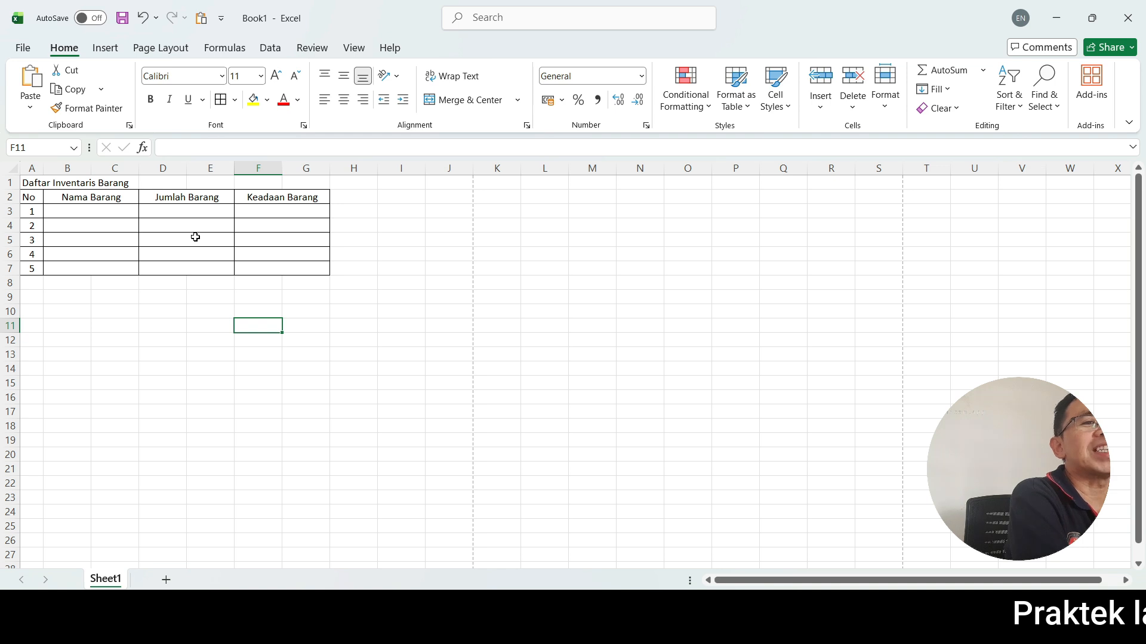
Merge and center the title "Daftar Inventaris Barang" across A1:G1, the full width of the table.
{"action": "left_click_drag", "start_coordinate": [32, 183], "coordinate": [243, 181]}
{"action": "left_click", "coordinate": [211, 339]}
{"action": "left_click_drag", "start_coordinate": [27, 184], "coordinate": [301, 181]}
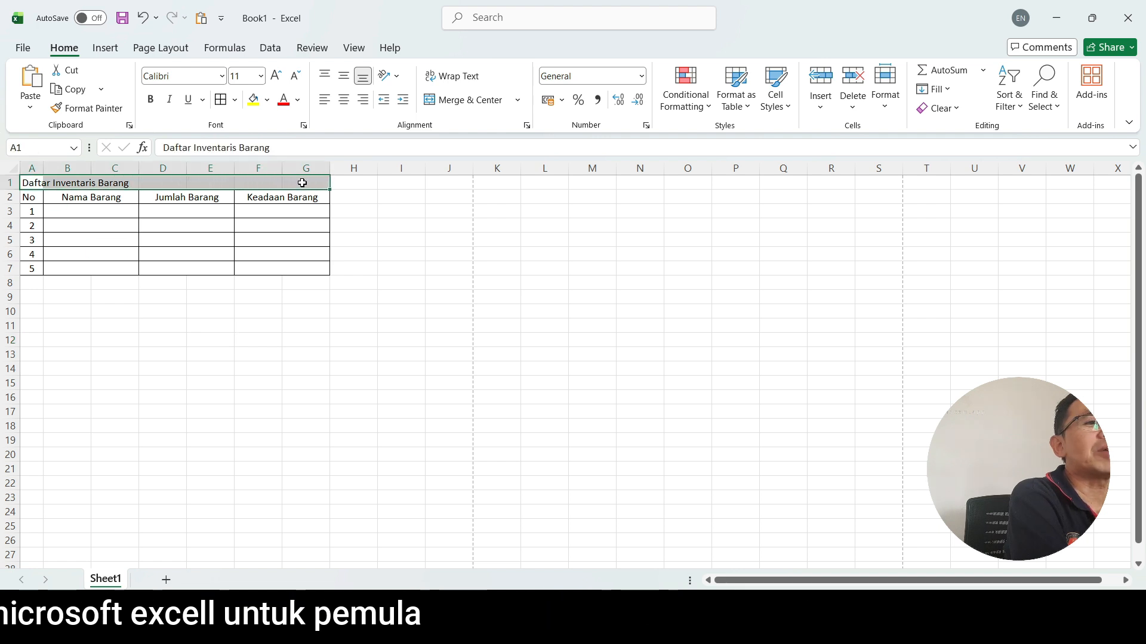
{"action": "left_click", "coordinate": [463, 100]}
{"action": "left_click", "coordinate": [278, 338]}
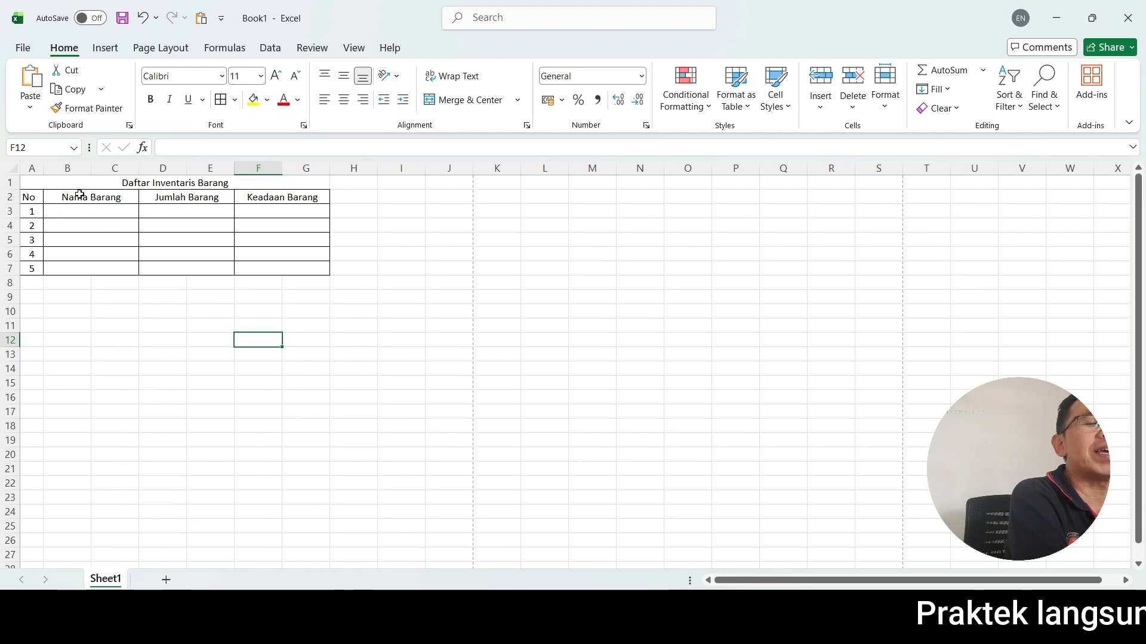
Insert an empty row between the title and the table headings, and check the title, new row and heading cells by selecting them.
{"action": "right_click", "coordinate": [9, 196]}
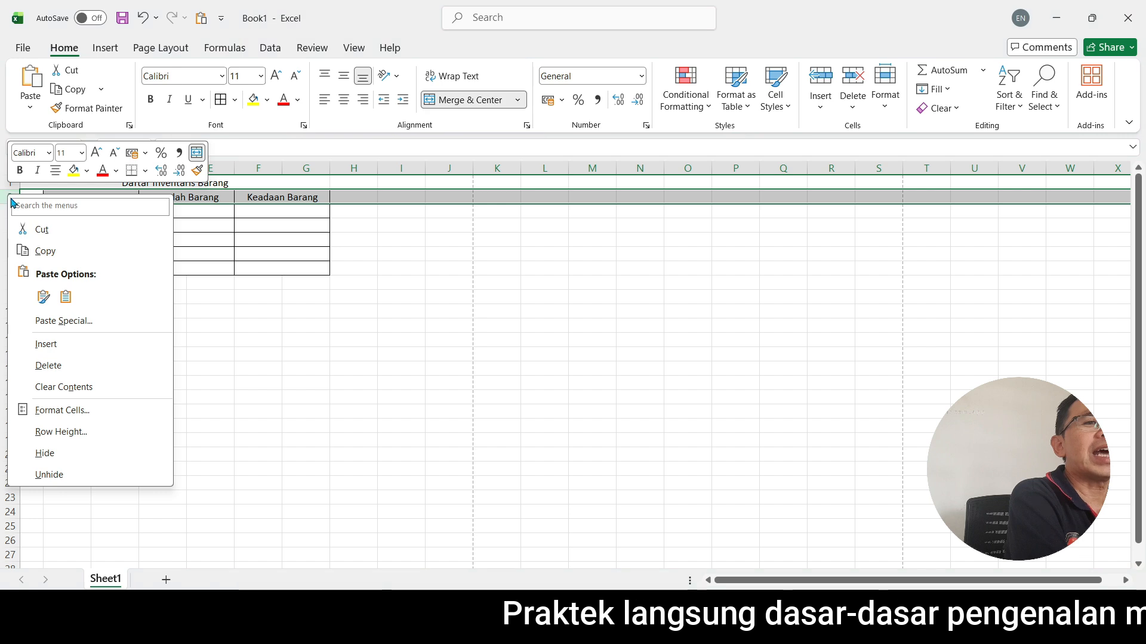
{"action": "left_click", "coordinate": [68, 347]}
{"action": "left_click", "coordinate": [171, 366]}
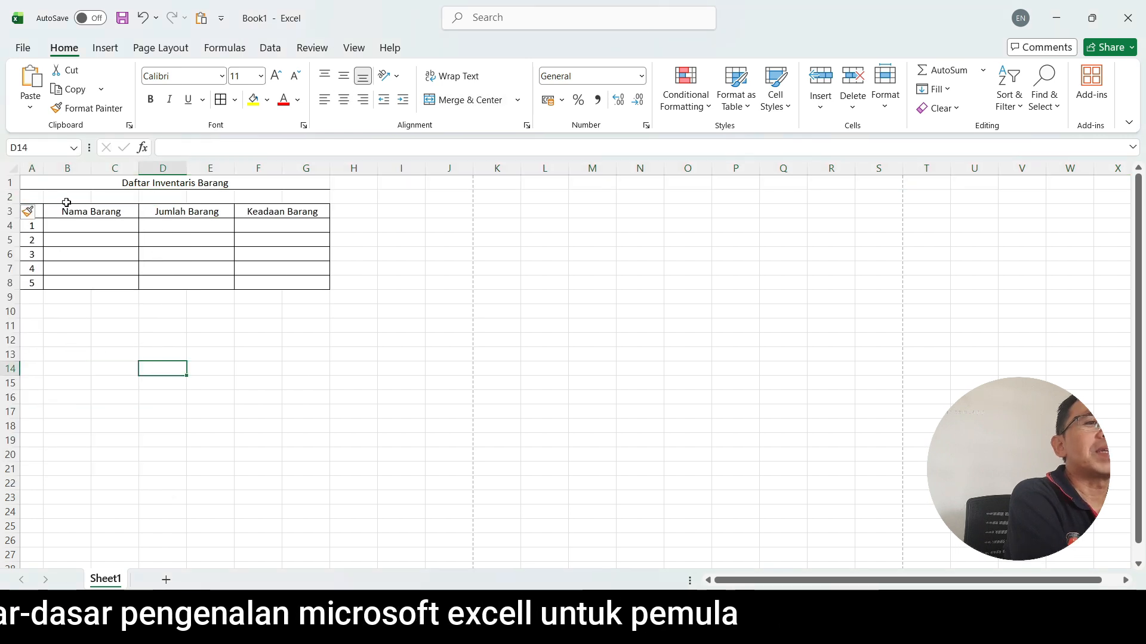
{"action": "left_click_drag", "start_coordinate": [29, 196], "coordinate": [197, 198]}
{"action": "left_click", "coordinate": [186, 268]}
{"action": "left_click", "coordinate": [71, 196]}
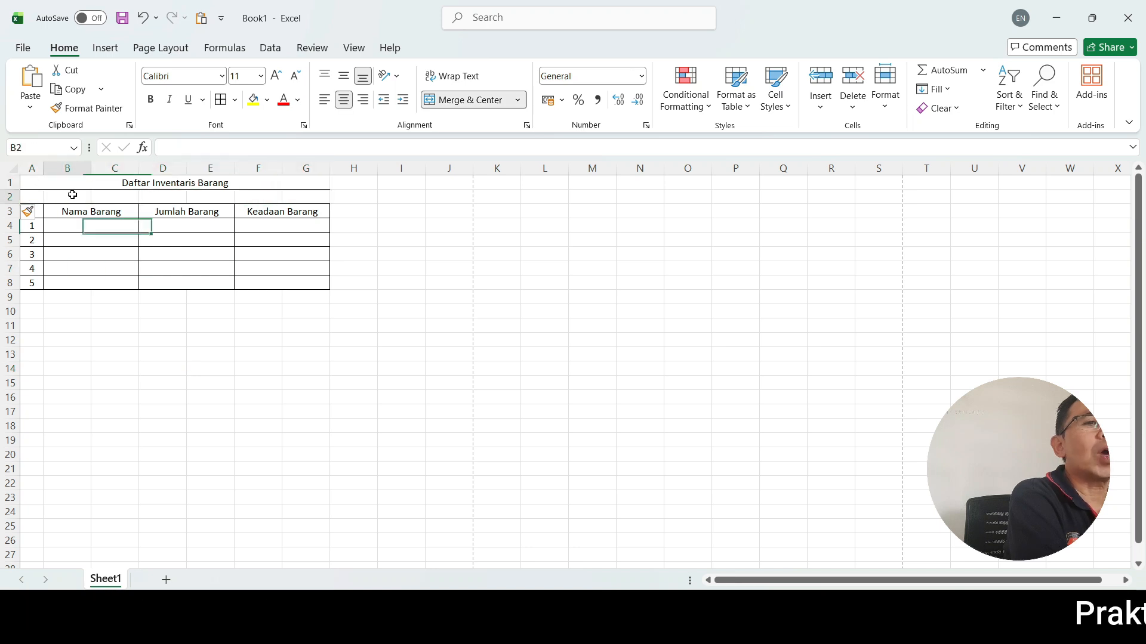
{"action": "left_click", "coordinate": [152, 185]}
{"action": "left_click", "coordinate": [78, 207]}
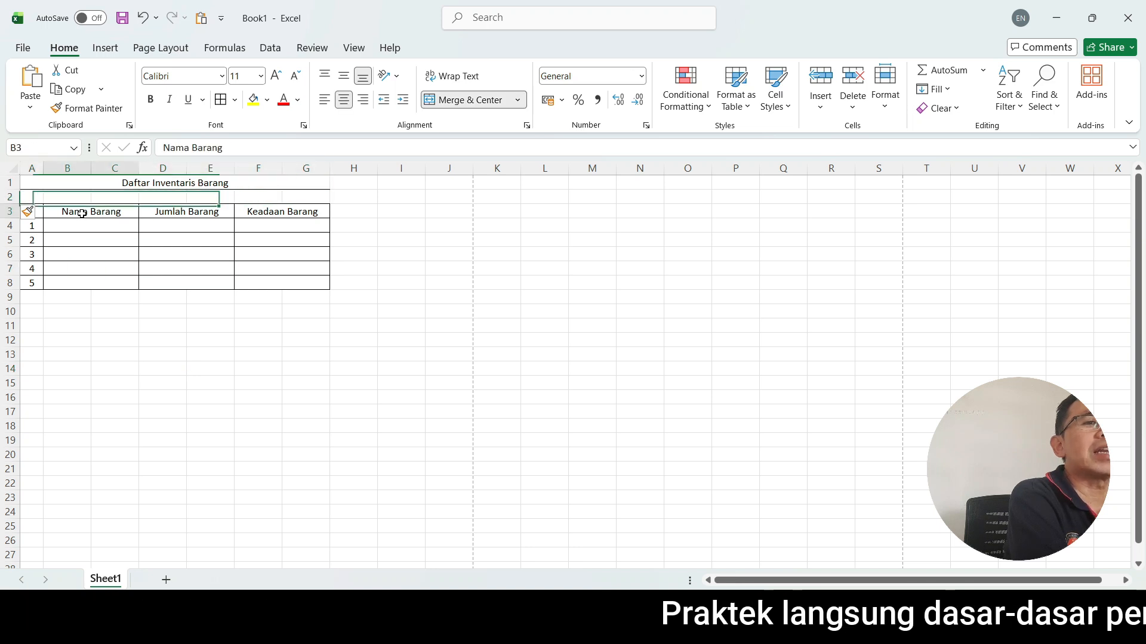
{"action": "left_click", "coordinate": [83, 182]}
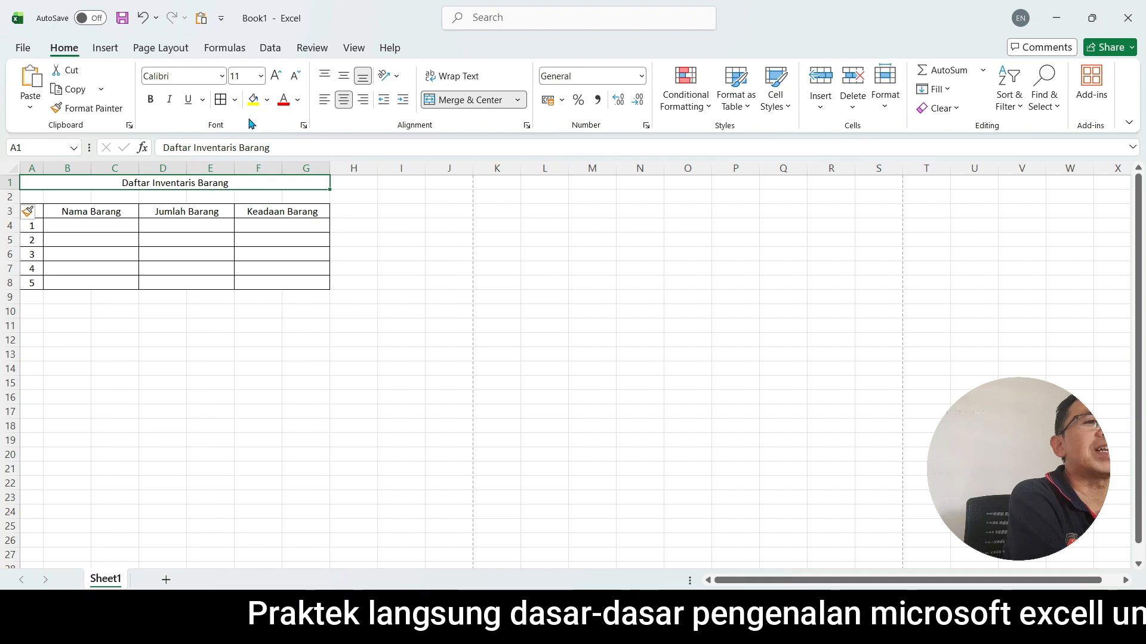
Remove all borders from the merged title cell "Daftar Inventaris Barang" in row 1.
{"action": "left_click", "coordinate": [235, 100]}
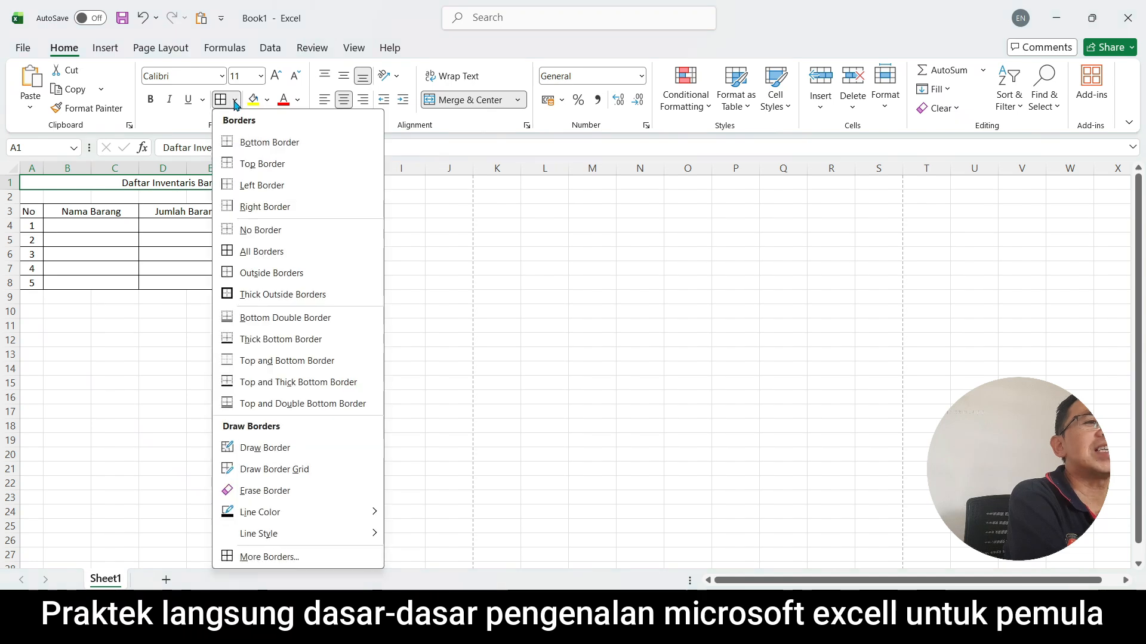
{"action": "left_click", "coordinate": [275, 230]}
{"action": "left_click", "coordinate": [183, 312]}
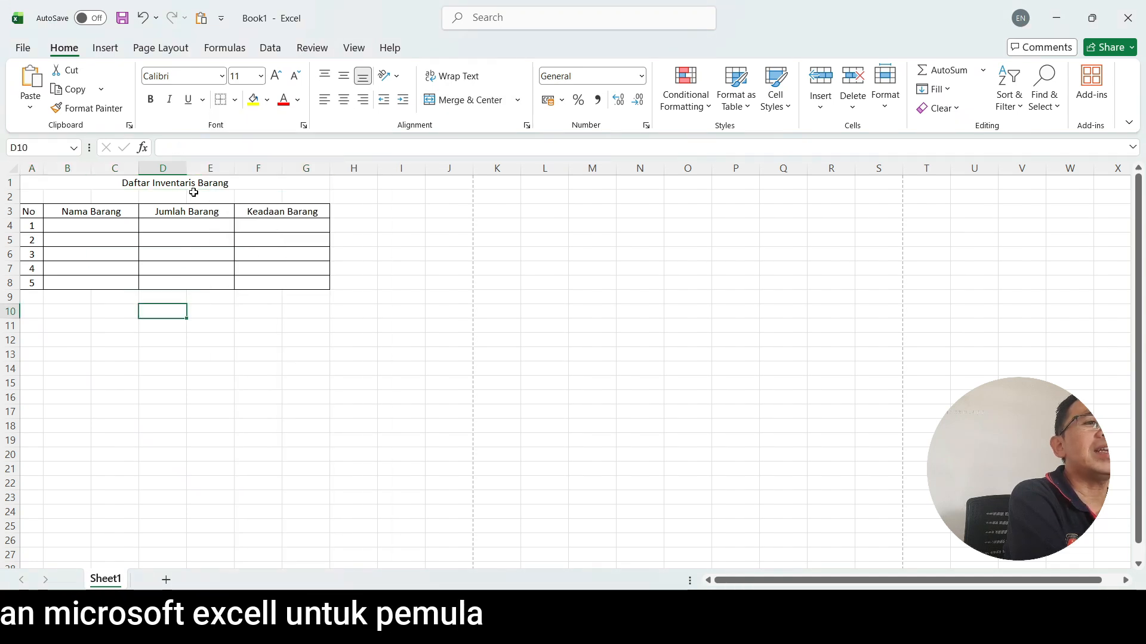
Make the title "Daftar Inventaris Barang" bold and set its font size to 14.
{"action": "left_click", "coordinate": [179, 185]}
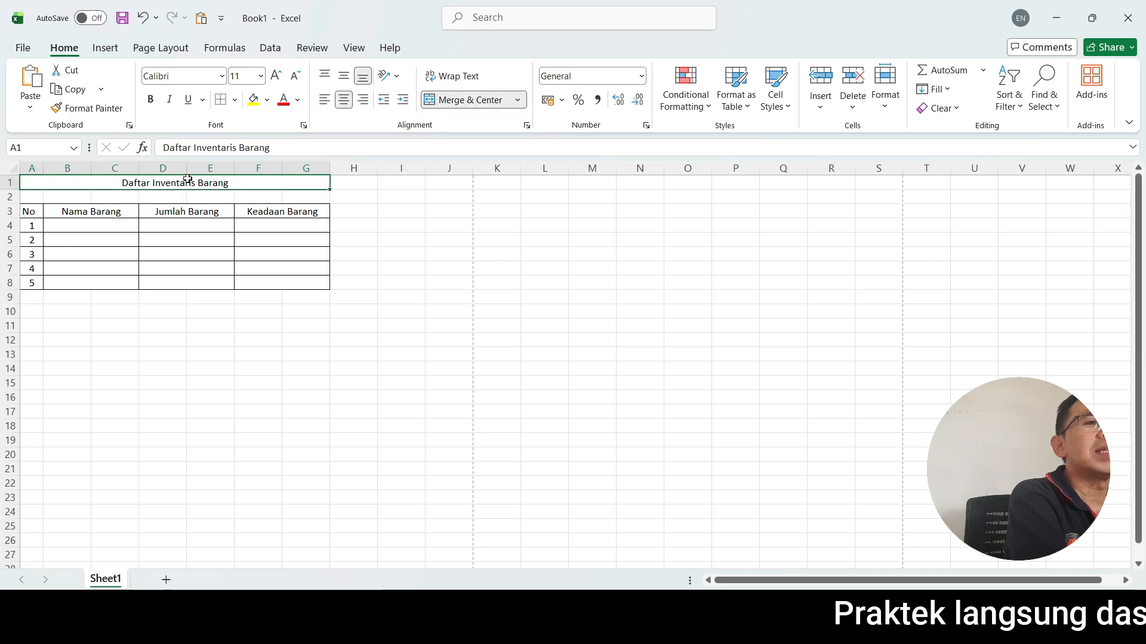
{"action": "left_click", "coordinate": [152, 100]}
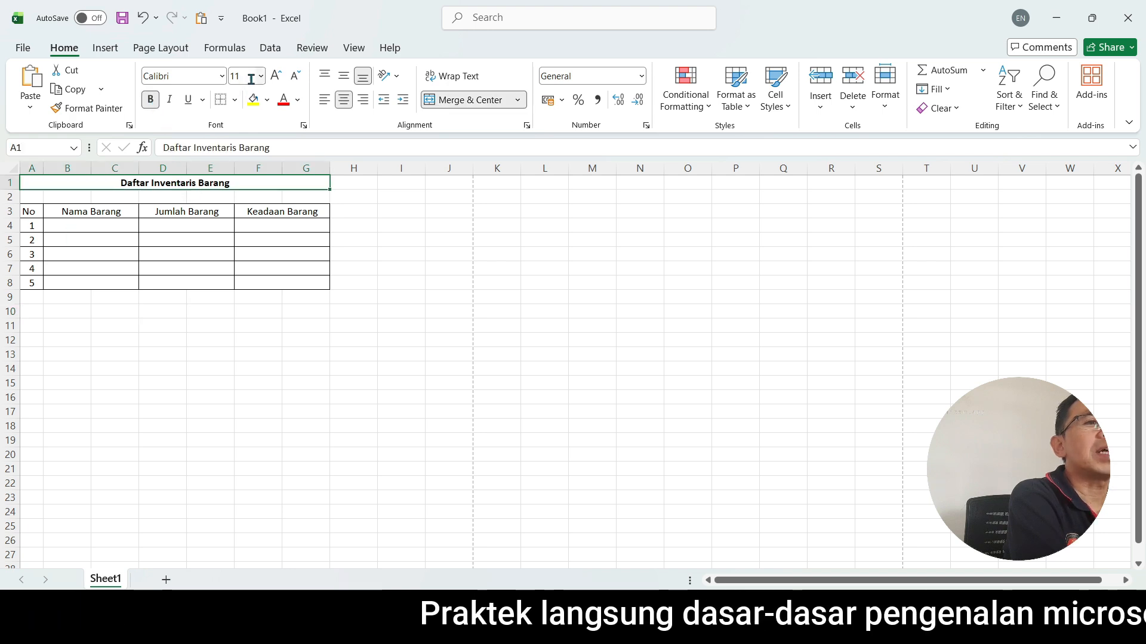
{"action": "left_click", "coordinate": [261, 76]}
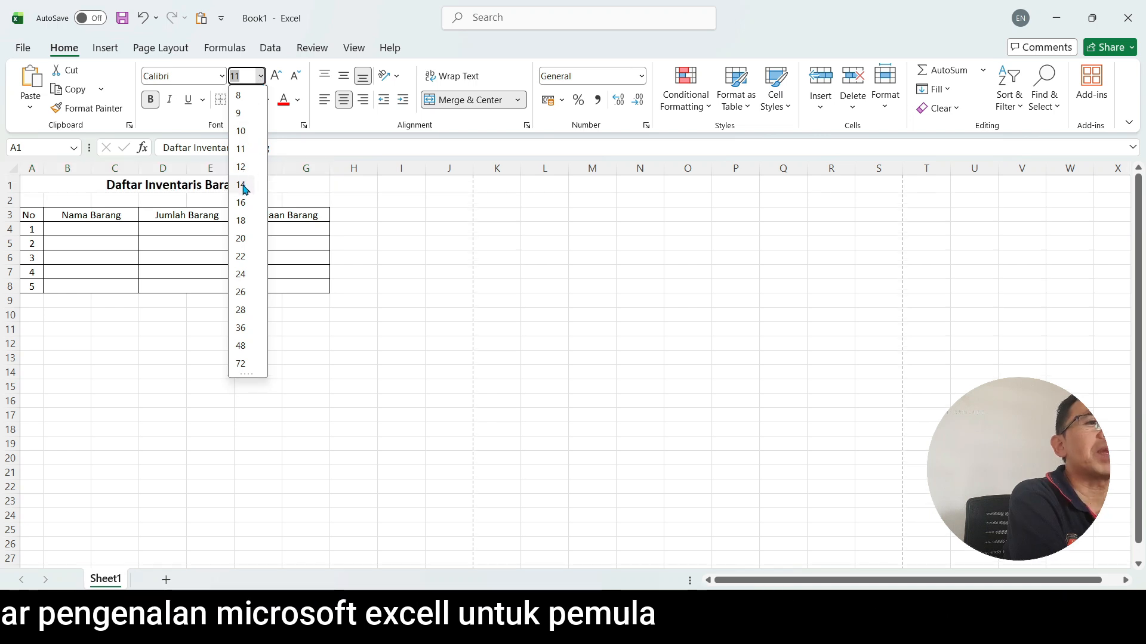
{"action": "left_click", "coordinate": [242, 184]}
{"action": "left_click", "coordinate": [189, 370]}
Set the font size of the whole table range A3:G8 to 12.
{"action": "left_click_drag", "start_coordinate": [30, 215], "coordinate": [266, 286]}
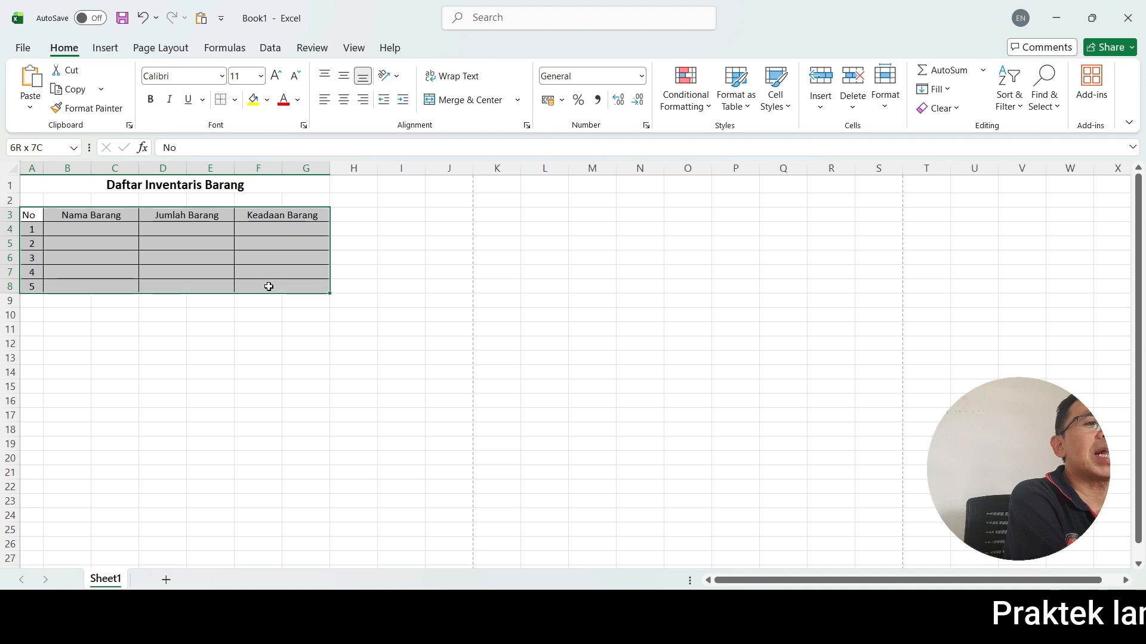
{"action": "left_click", "coordinate": [260, 75]}
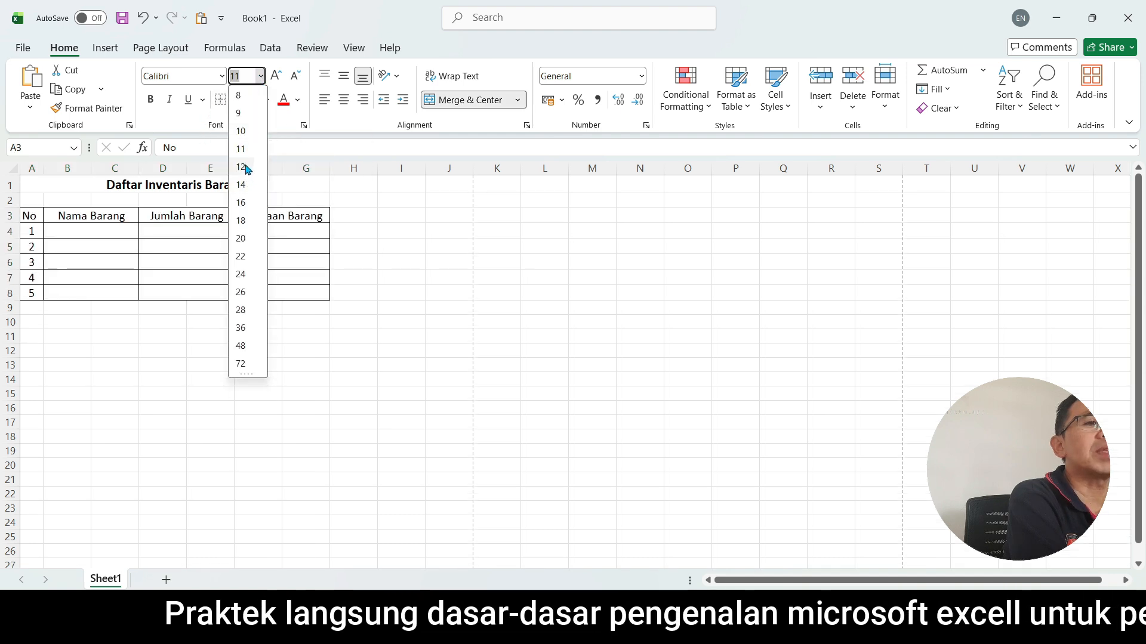
{"action": "left_click", "coordinate": [163, 351]}
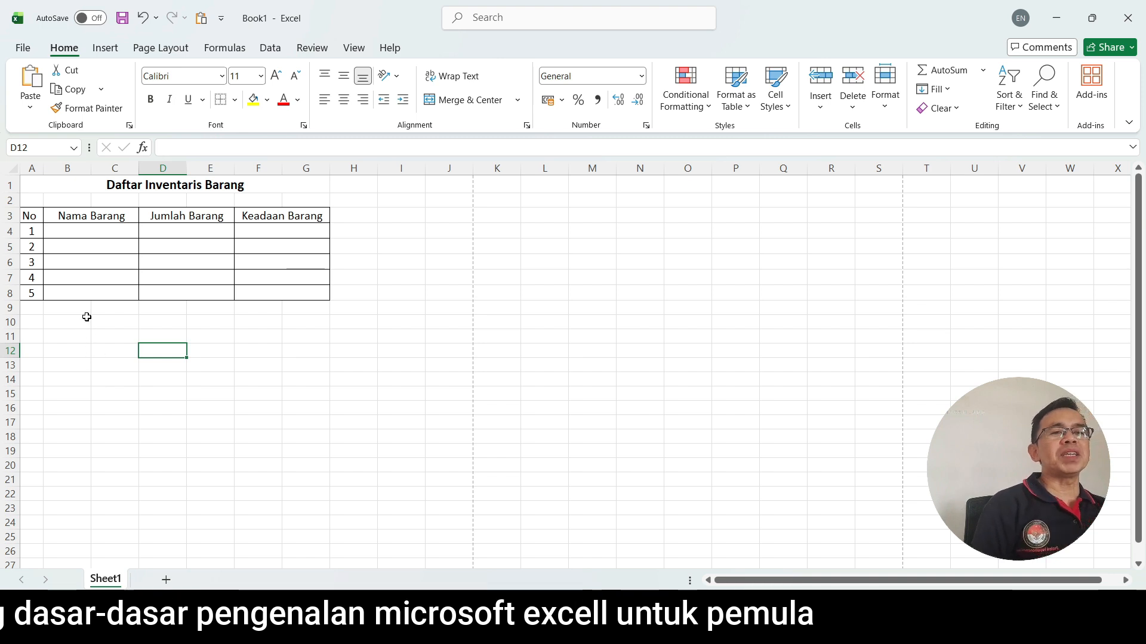
Center the "No" heading horizontally in cell A3.
{"action": "left_click", "coordinate": [36, 218]}
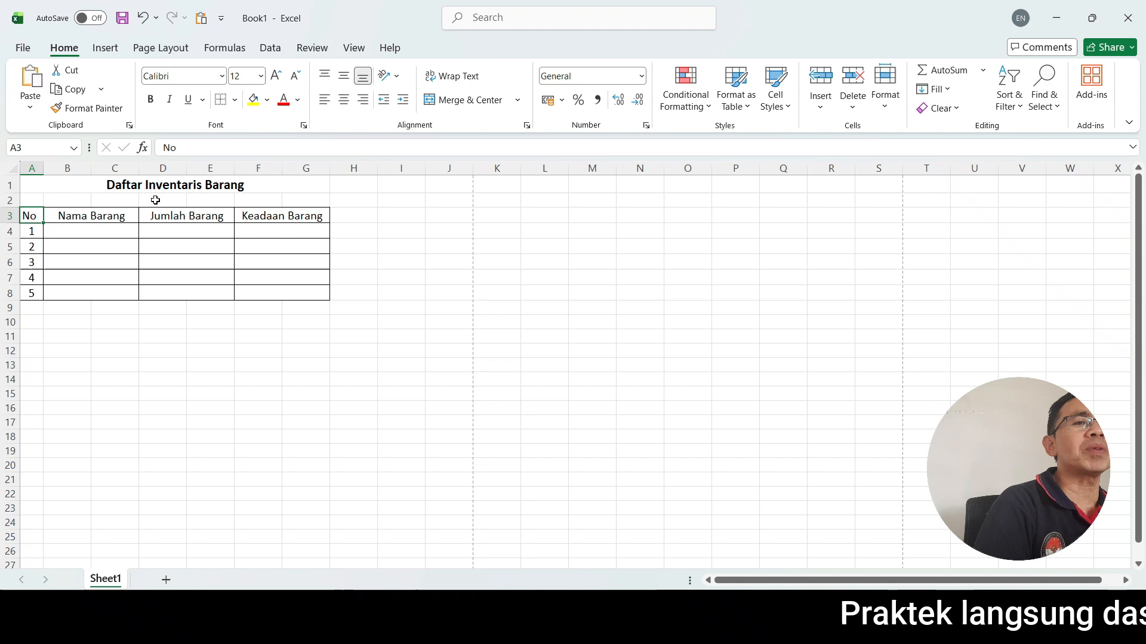
{"action": "left_click", "coordinate": [343, 101]}
{"action": "left_click", "coordinate": [187, 277]}
Fill the "Nama Barang" column from row 4 to 8 with Lemari, Kursi, Meja, Cermin and Bingkai Foto.
{"action": "left_click", "coordinate": [93, 230]}
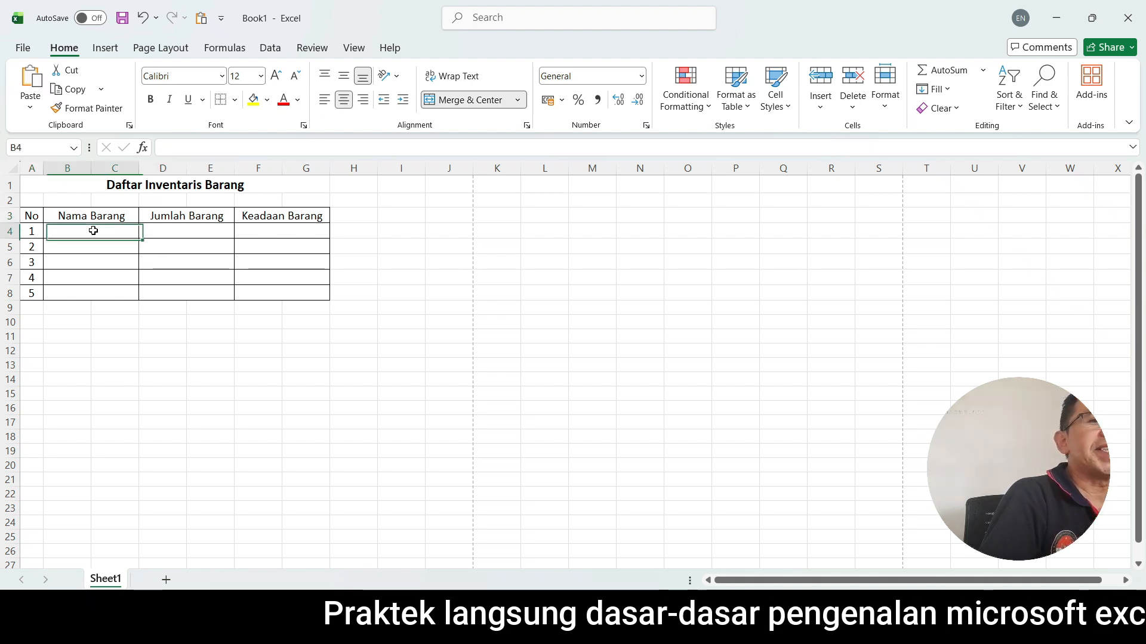
{"action": "type", "text": "Lemari"}
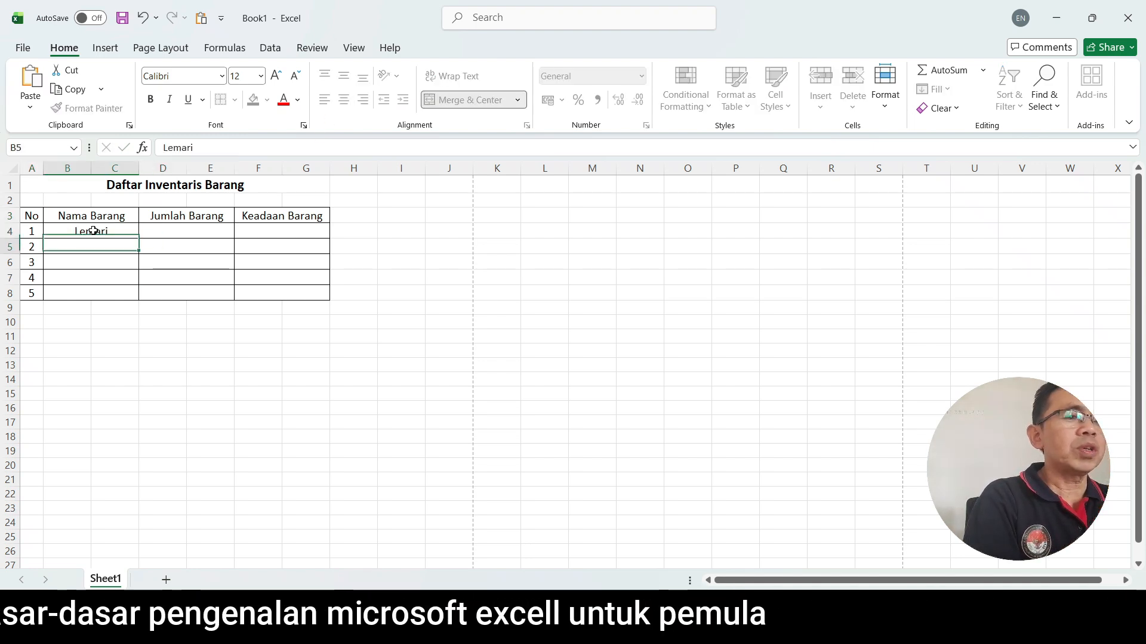
{"action": "key", "text": "Return"}
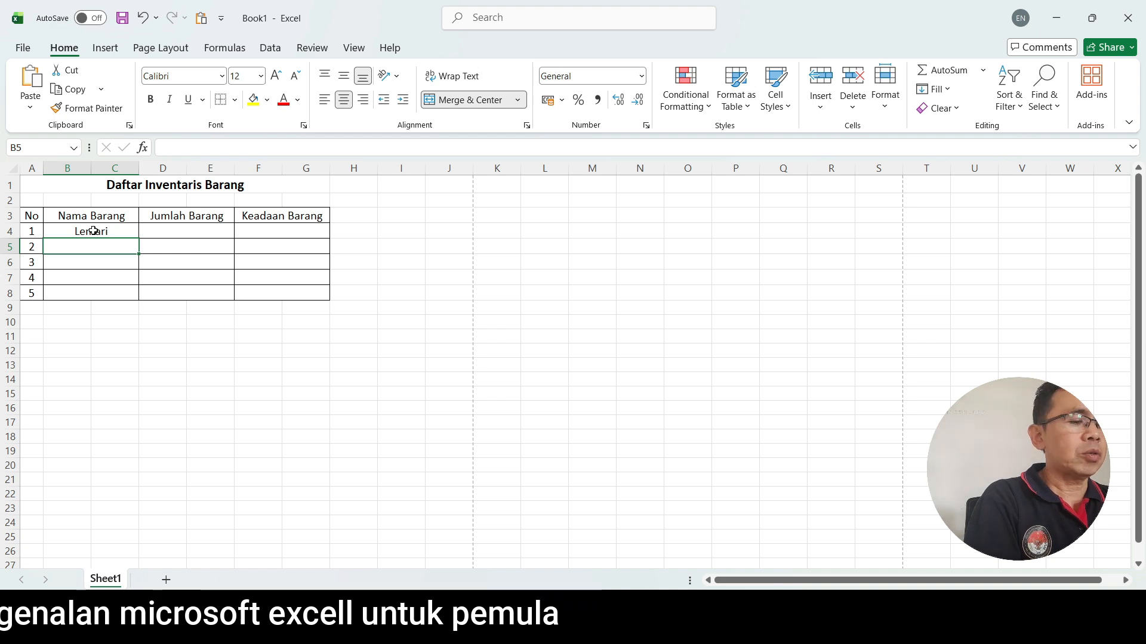
{"action": "type", "text": "Kursi"}
{"action": "key", "text": "Return"}
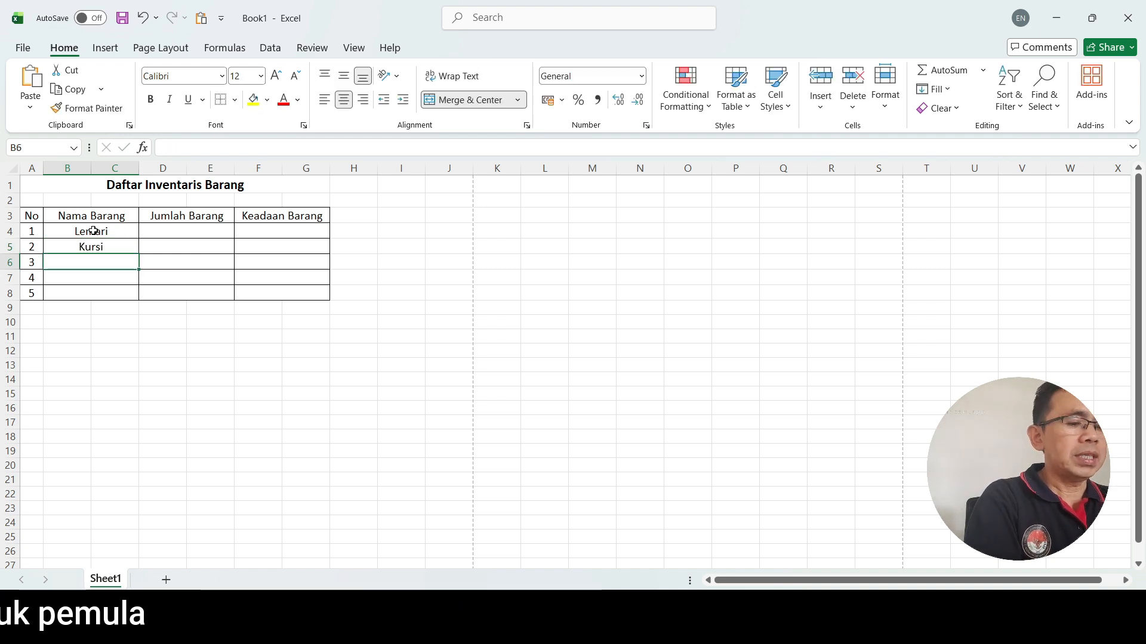
{"action": "type", "text": "Meja"}
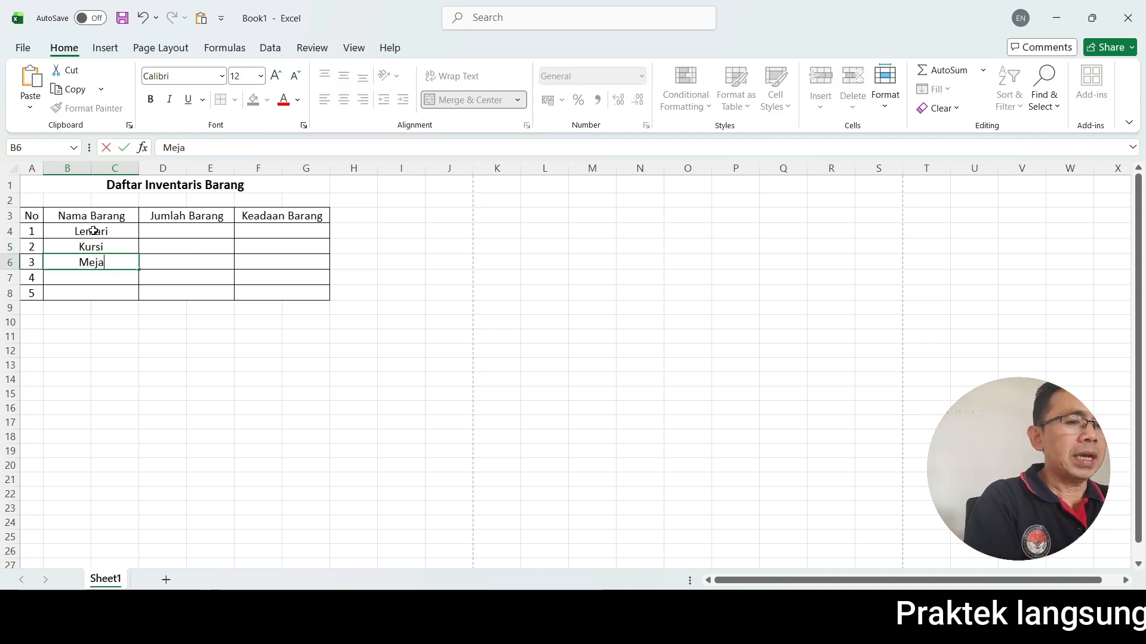
{"action": "key", "text": "Return"}
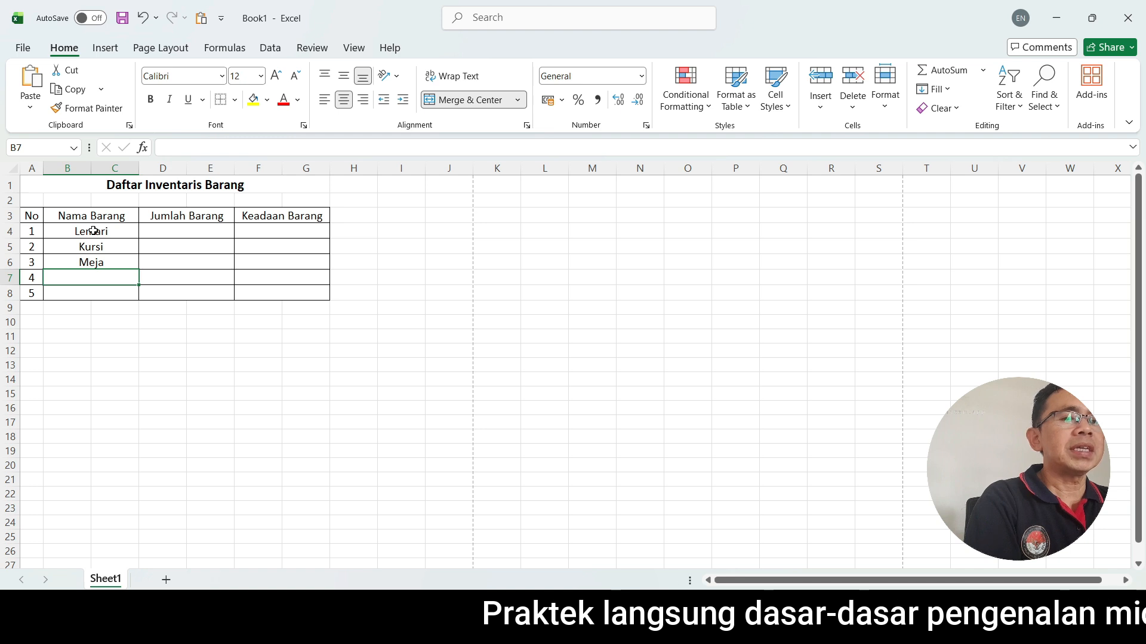
{"action": "type", "text": "Cermin"}
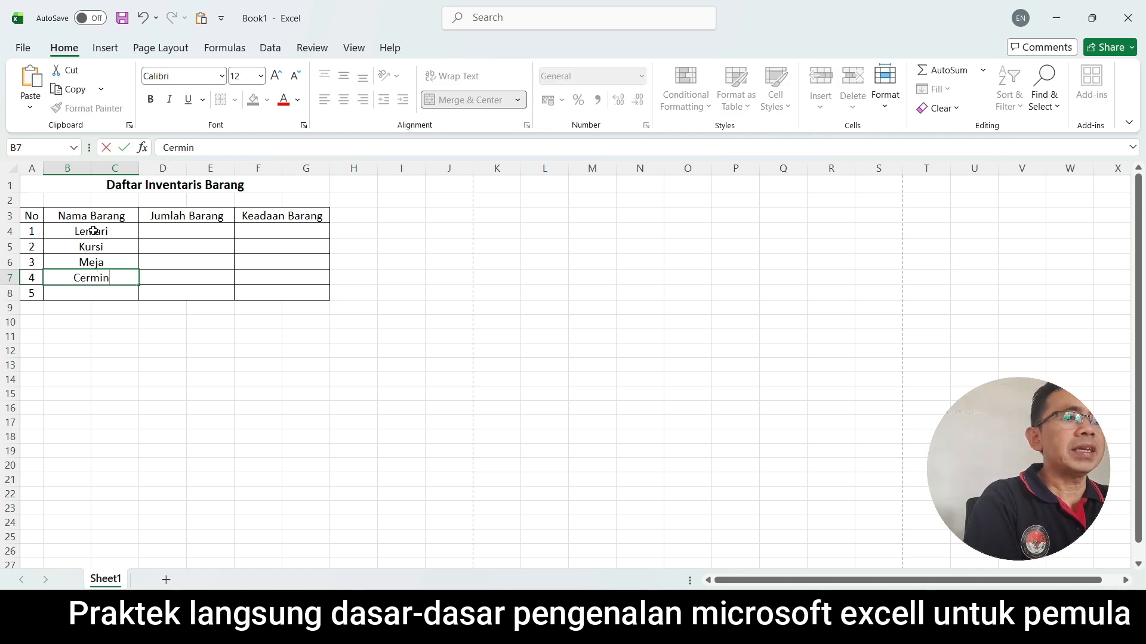
{"action": "key", "text": "Return"}
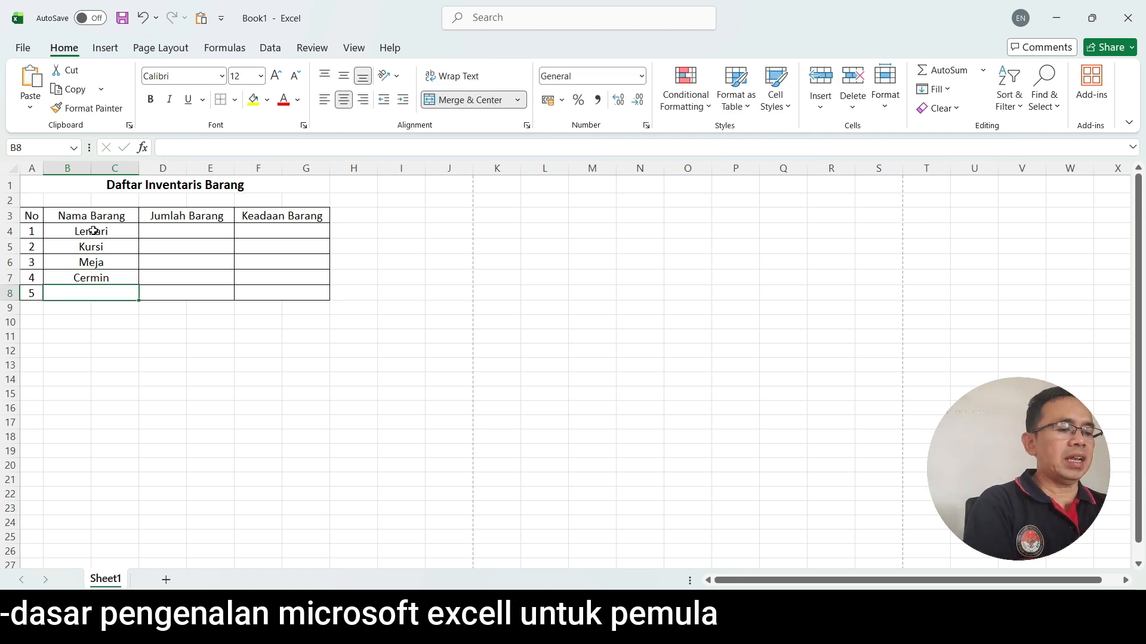
{"action": "type", "text": "Bingkai F"}
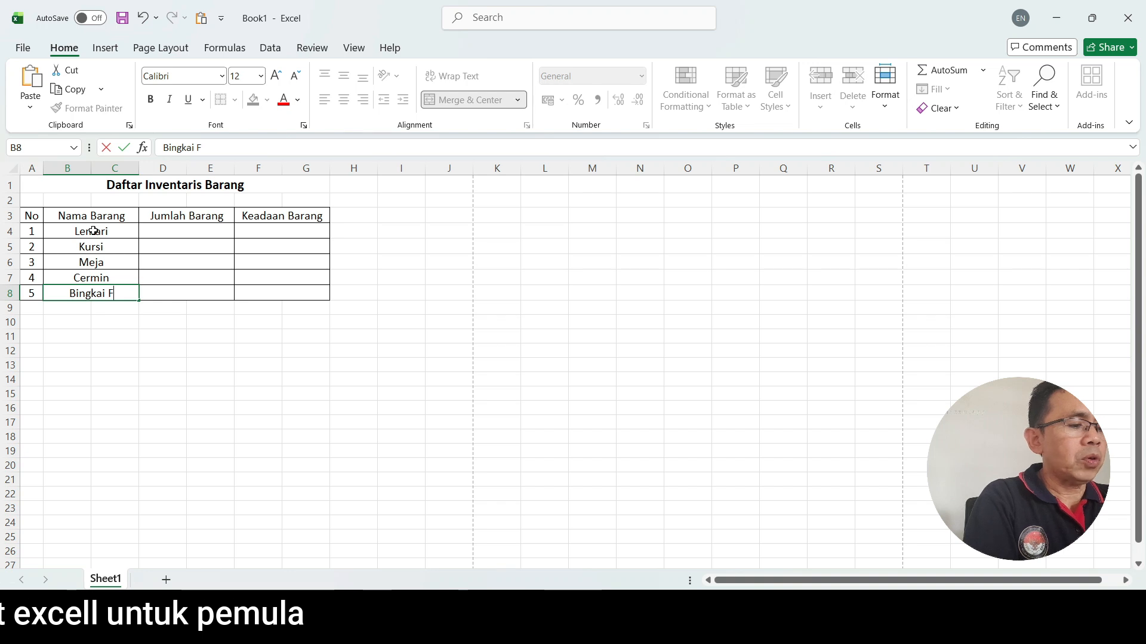
{"action": "type", "text": "oto"}
{"action": "left_click", "coordinate": [114, 364]}
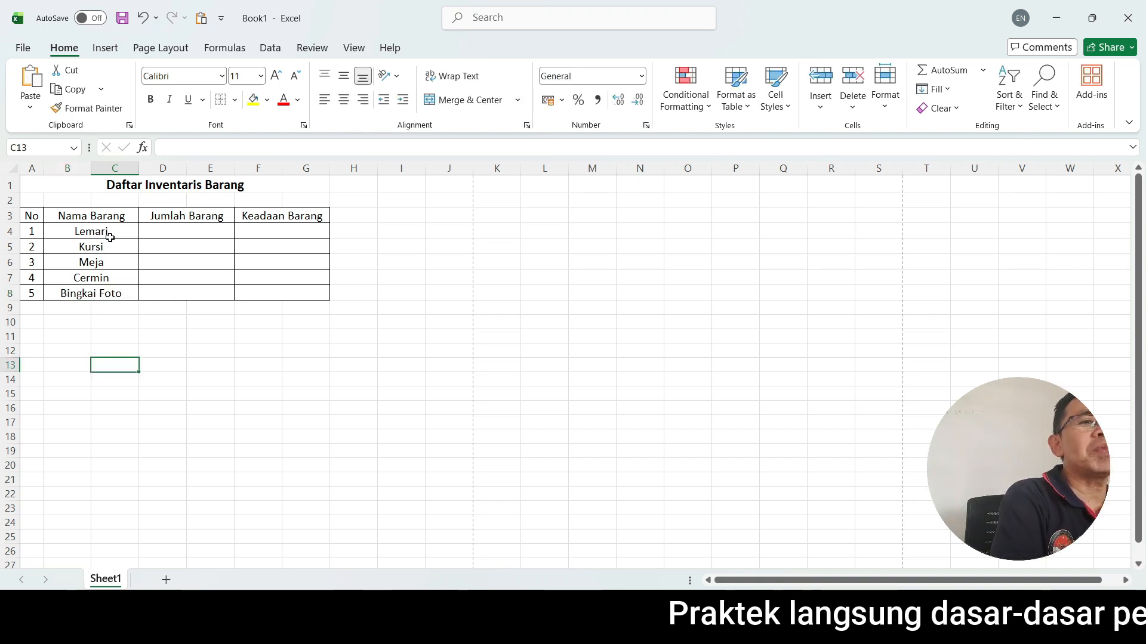
Left-align the five item names under "Nama Barang" in rows 4 to 8.
{"action": "left_click_drag", "start_coordinate": [110, 231], "coordinate": [116, 298]}
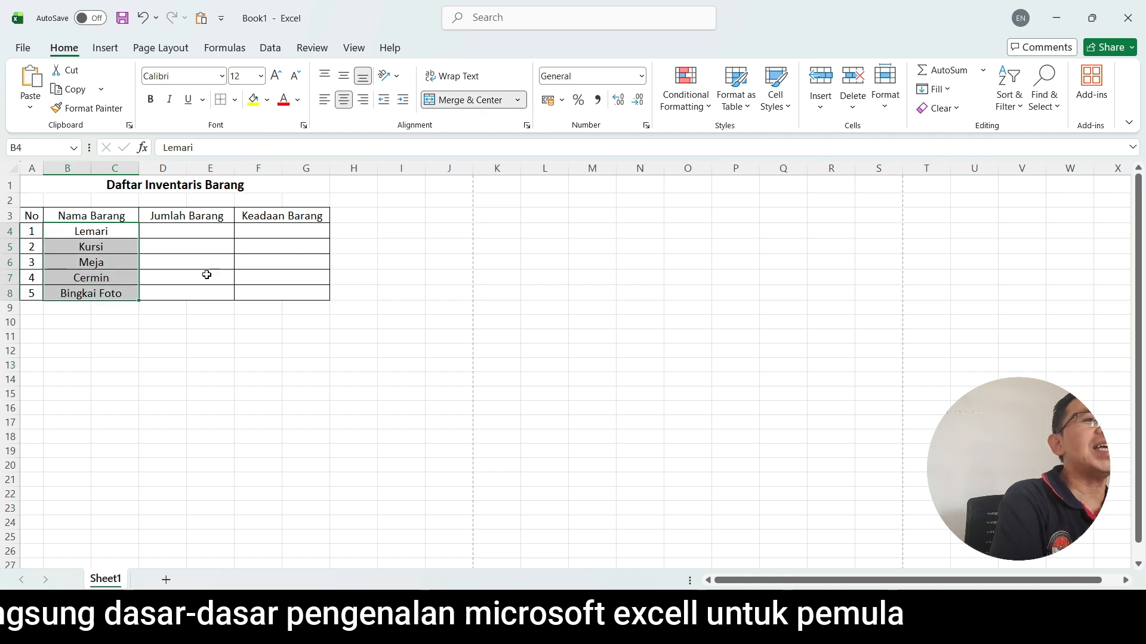
{"action": "left_click", "coordinate": [324, 104]}
{"action": "left_click", "coordinate": [203, 306]}
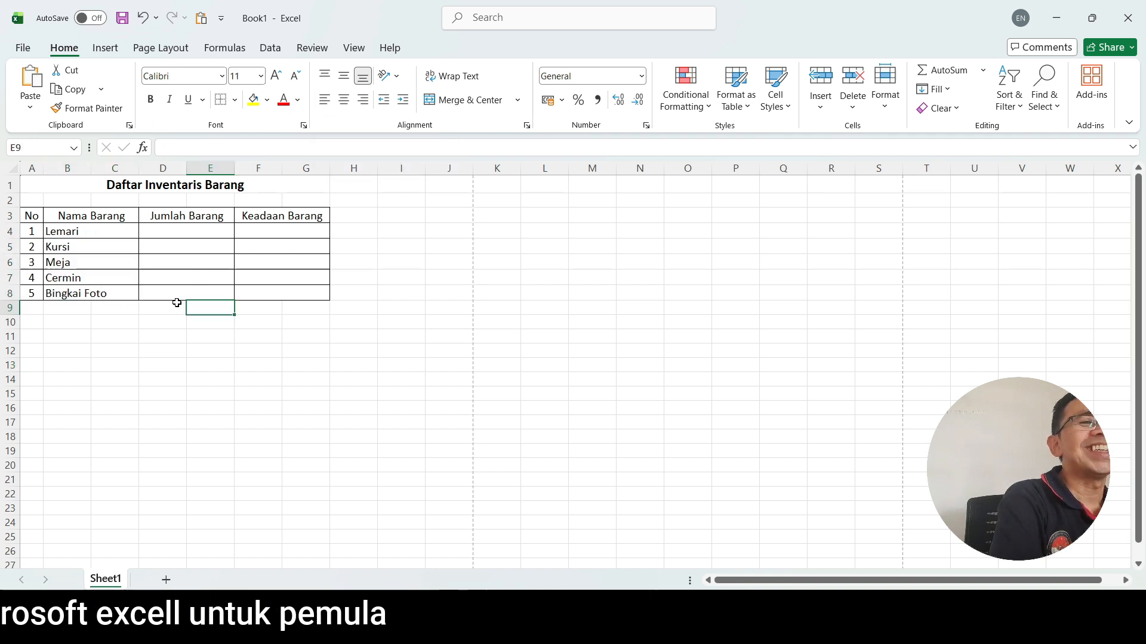
Fill the "Jumlah Barang" column from row 4 to 8 with the quantities 5, 6, 9, 2 and 4.
{"action": "left_click", "coordinate": [198, 227]}
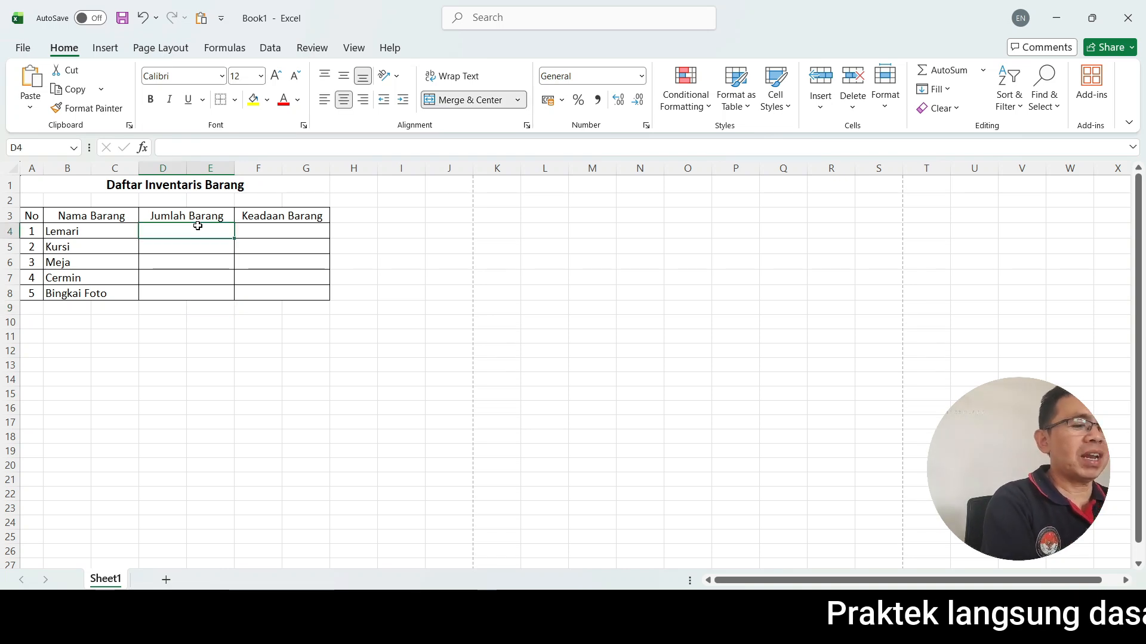
{"action": "type", "text": "5"}
{"action": "key", "text": "Return"}
{"action": "type", "text": "6"}
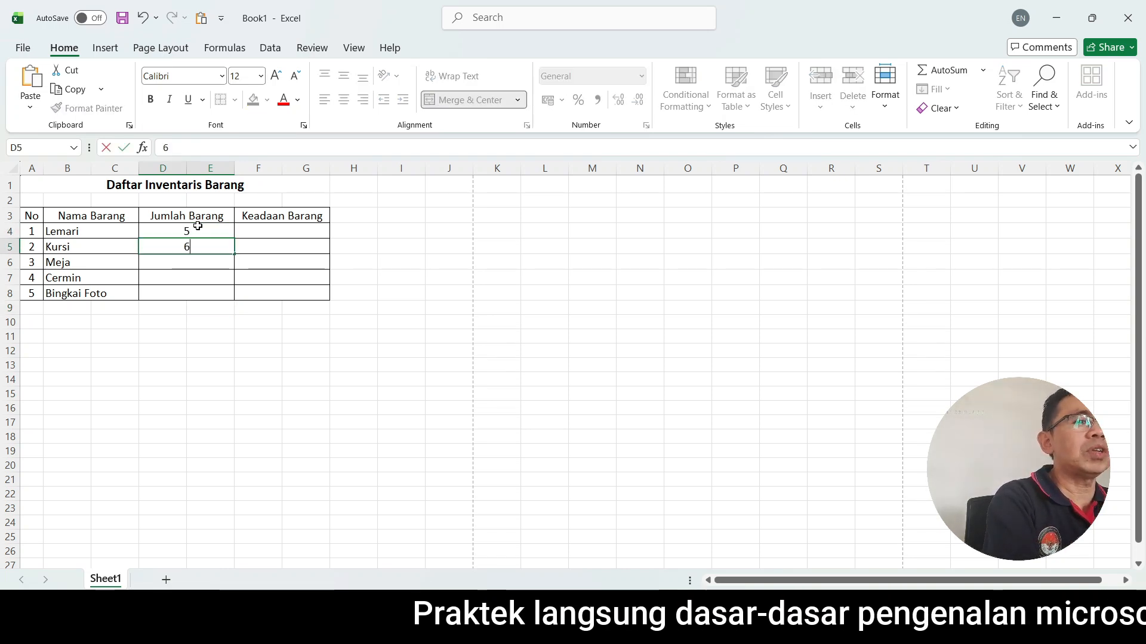
{"action": "key", "text": "Return"}
{"action": "type", "text": "9"}
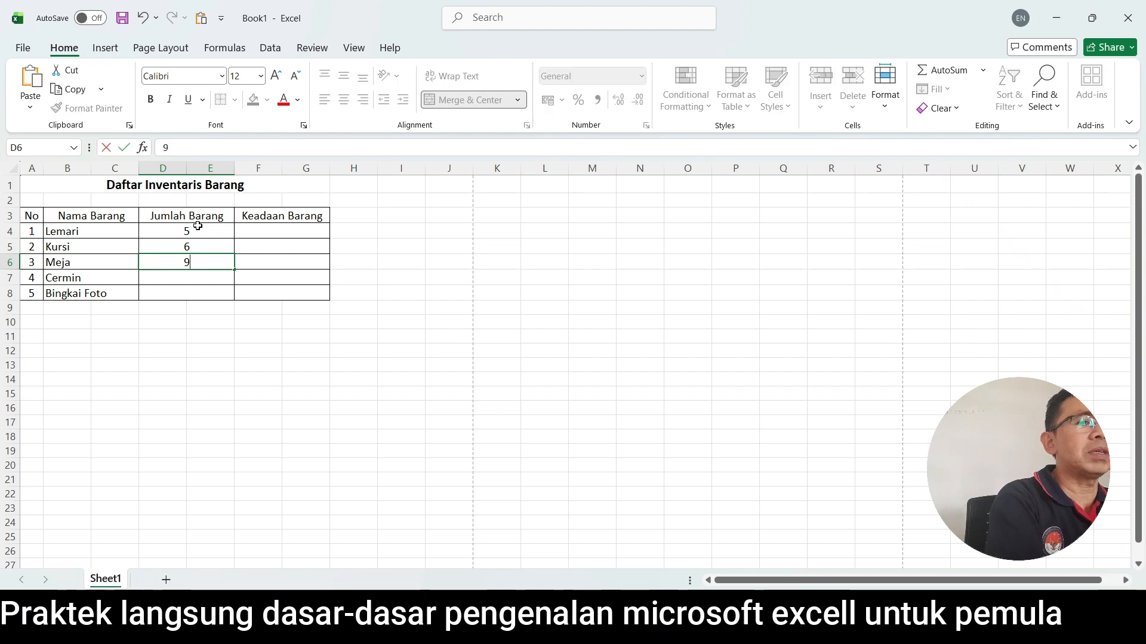
{"action": "key", "text": "Return"}
{"action": "type", "text": "2"}
{"action": "key", "text": "Return"}
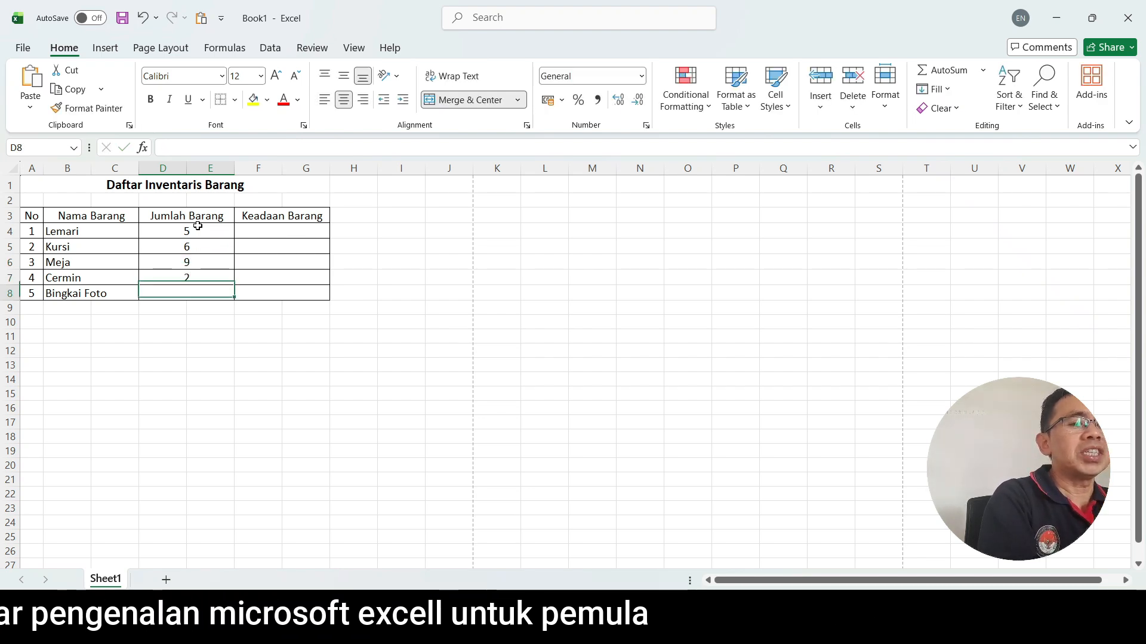
{"action": "type", "text": "4"}
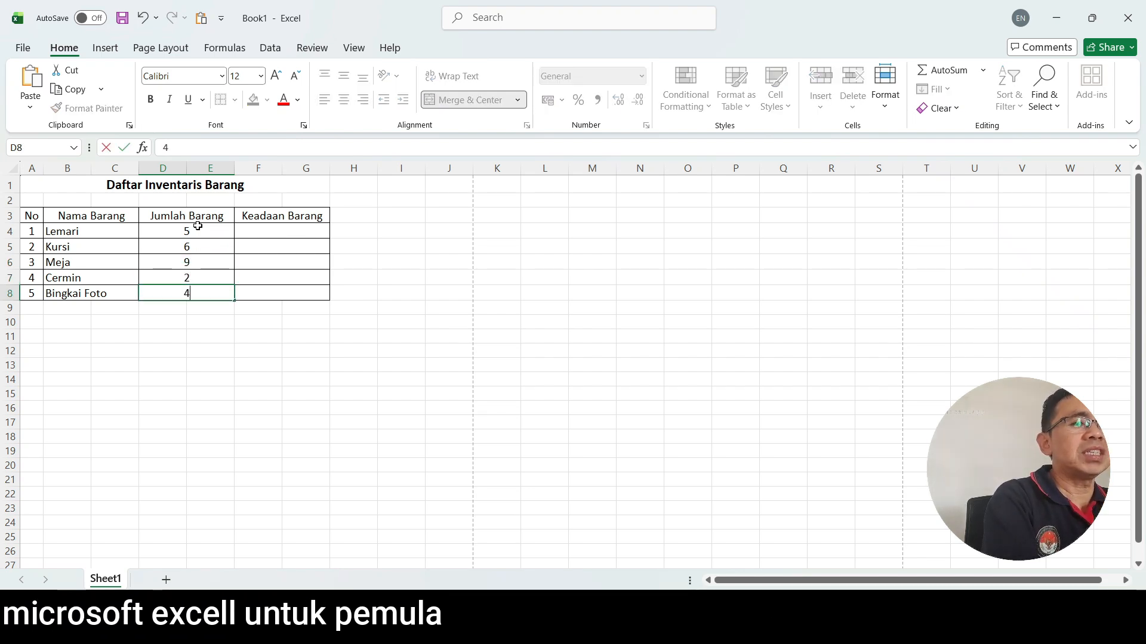
Fill the "Keadaan Barang" column from row 4 to 8 with Baik, Sedang, Baik, Sedang and Rusak.
{"action": "left_click", "coordinate": [306, 231]}
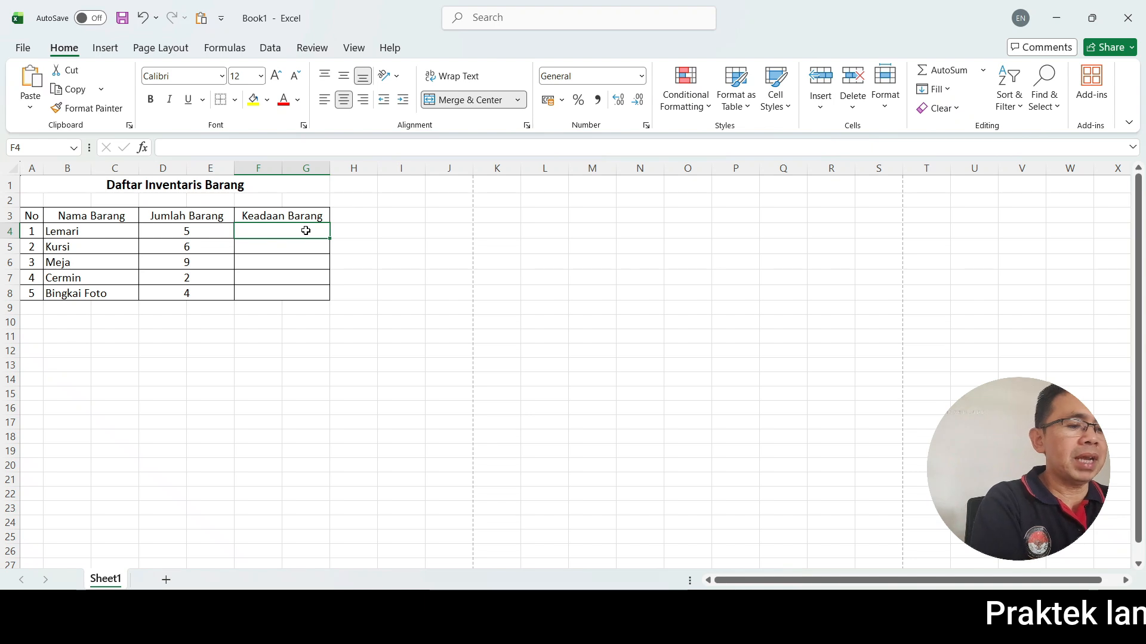
{"action": "type", "text": "Baik"}
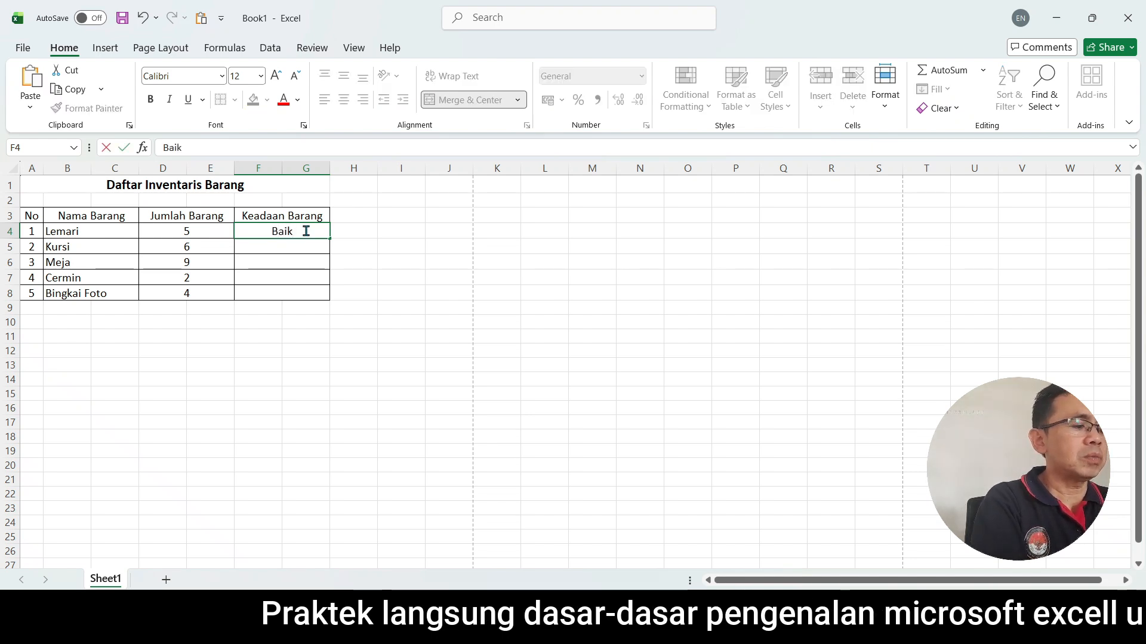
{"action": "key", "text": "Return"}
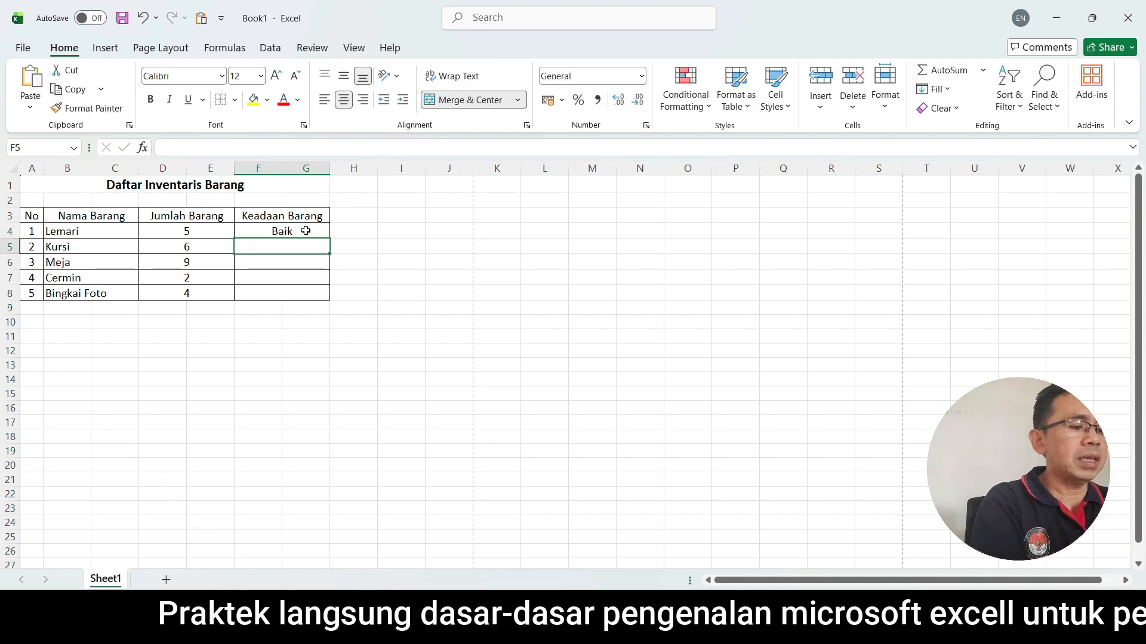
{"action": "type", "text": "Sedang"}
{"action": "key", "text": "Return"}
{"action": "type", "text": "Baik"}
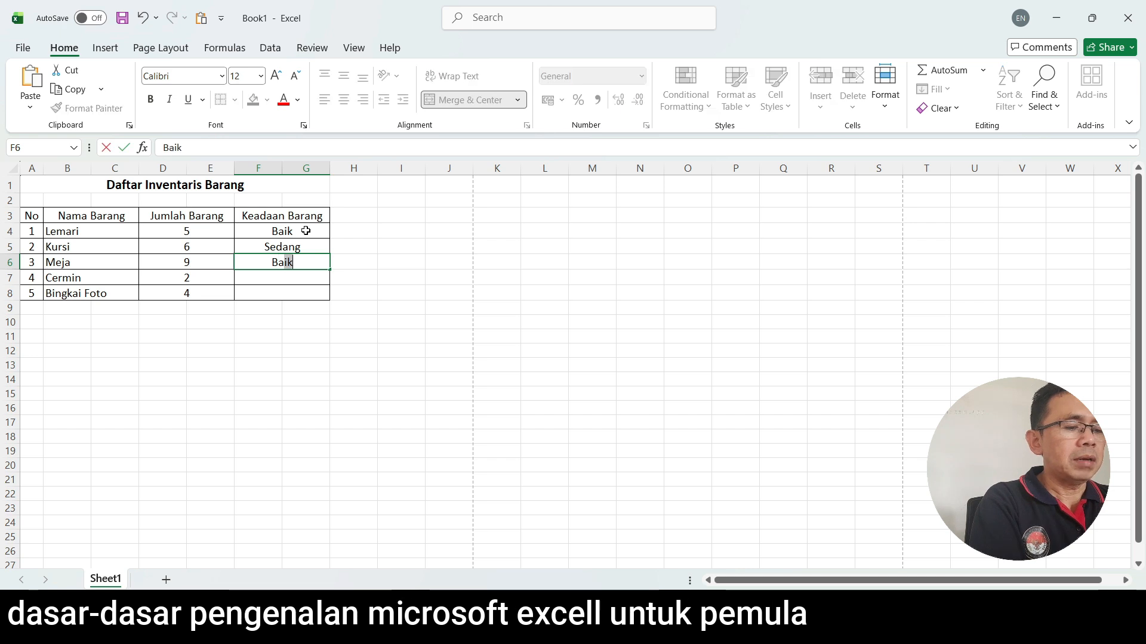
{"action": "key", "text": "Return"}
{"action": "type", "text": "Sedang"}
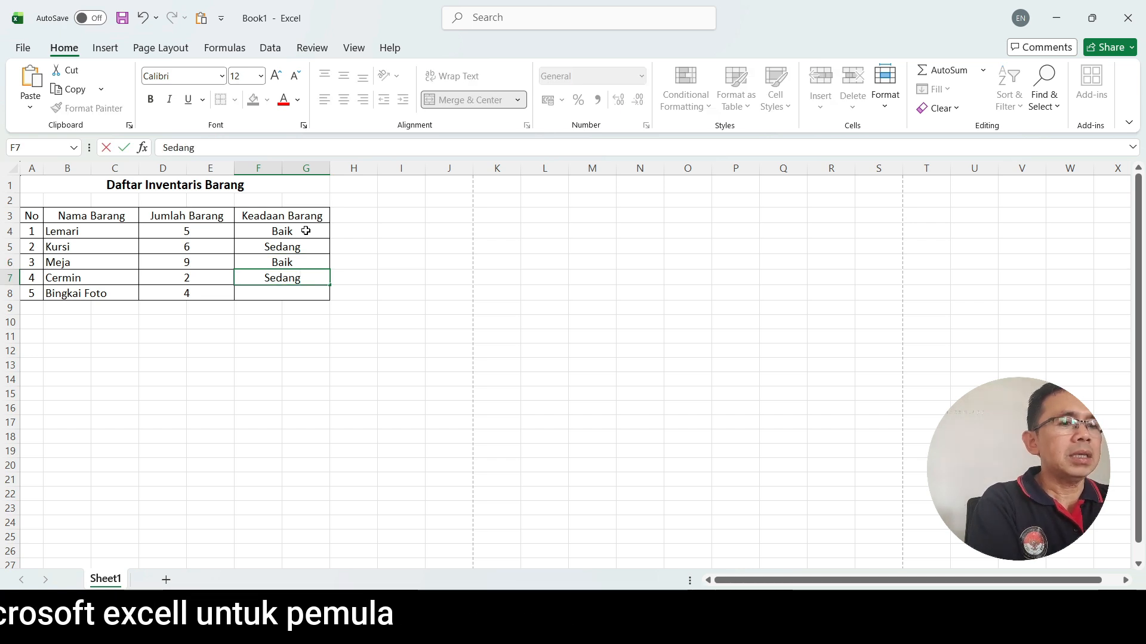
{"action": "key", "text": "Return"}
{"action": "type", "text": "Rusak"}
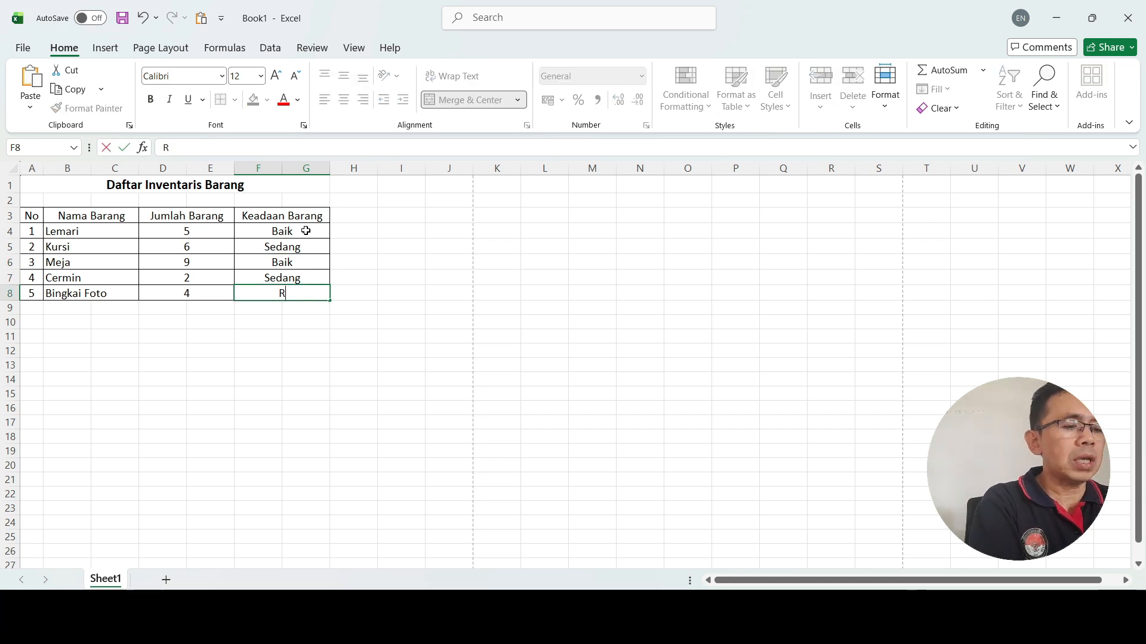
Left-align the condition entries under "Keadaan Barang" in rows 4 to 8.
{"action": "left_click_drag", "start_coordinate": [306, 231], "coordinate": [296, 292]}
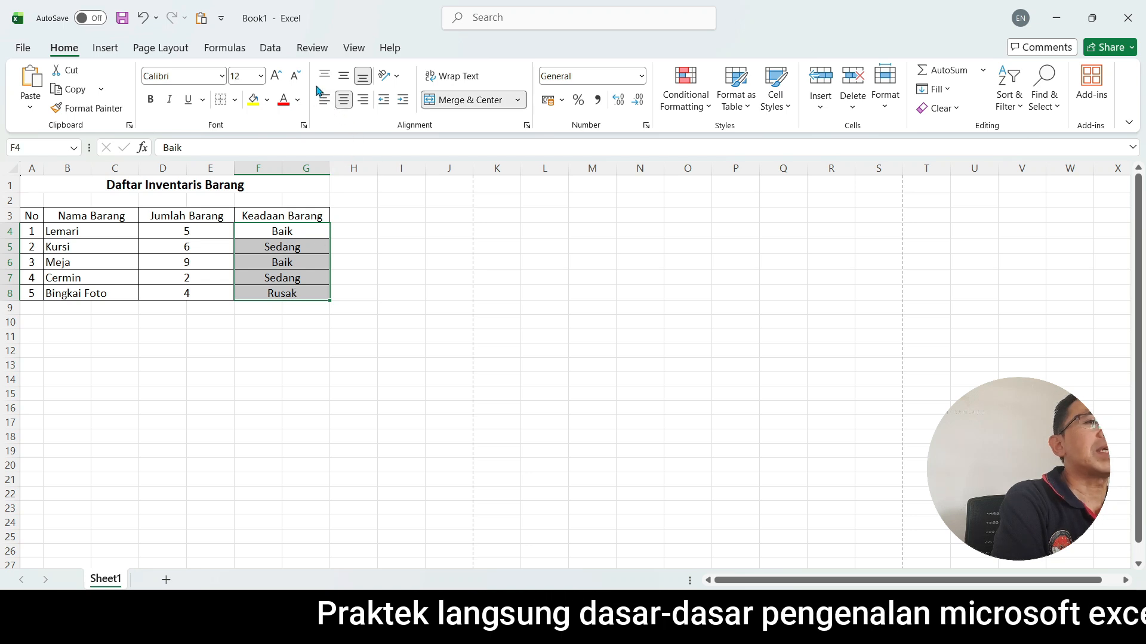
{"action": "left_click", "coordinate": [324, 104]}
{"action": "left_click", "coordinate": [305, 380]}
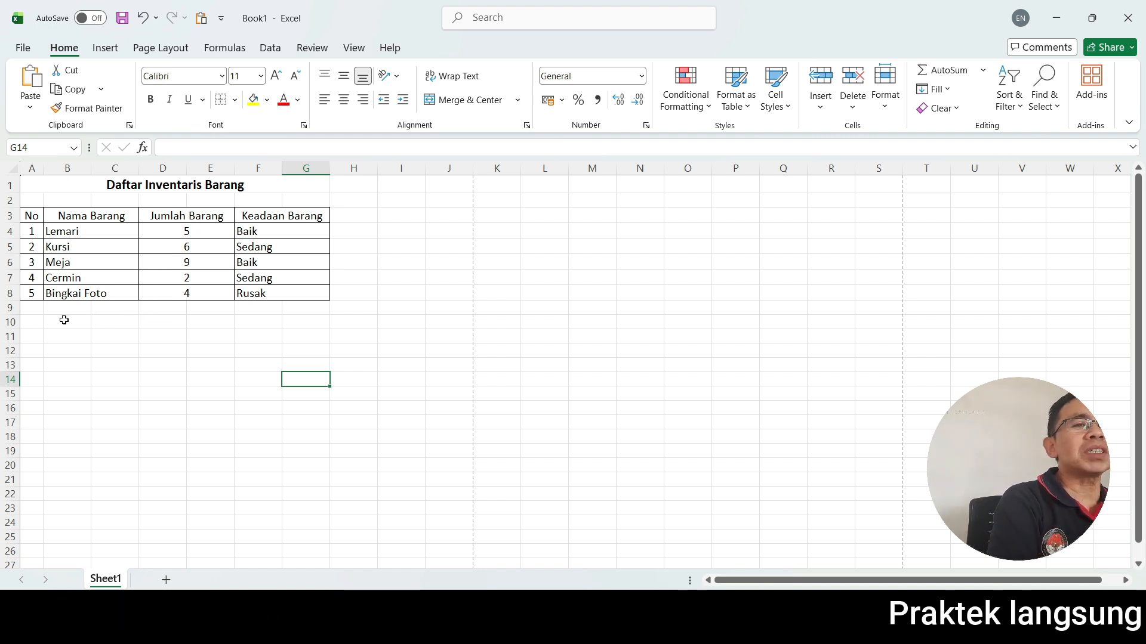
{"action": "left_click", "coordinate": [201, 376]}
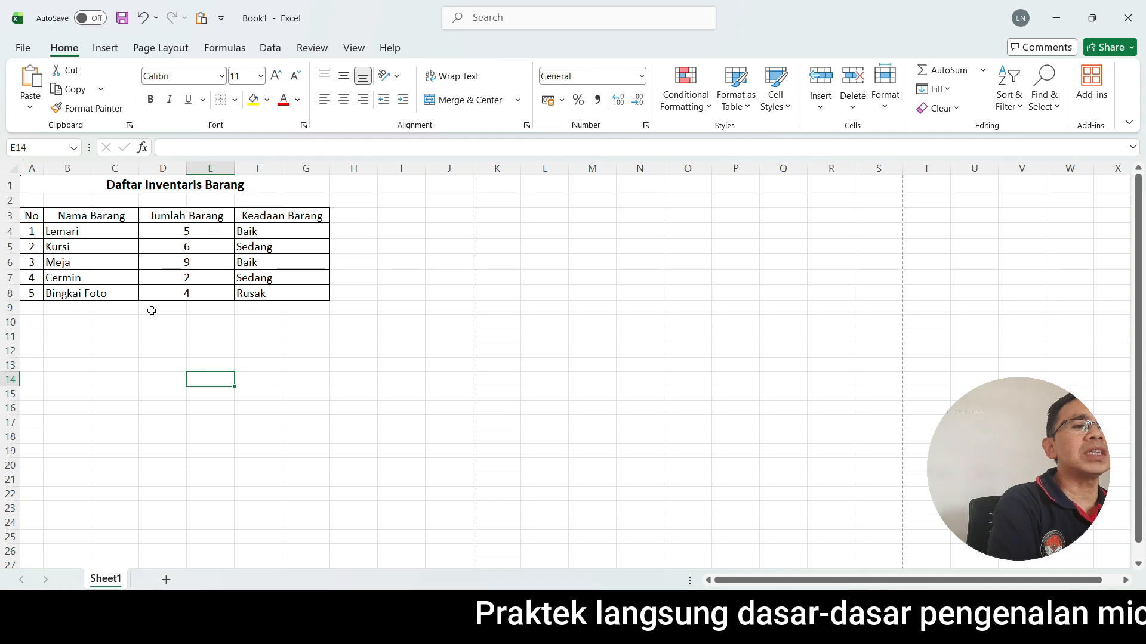
Merge and center cells A9 to C9 directly below the last inventory item.
{"action": "left_click_drag", "start_coordinate": [152, 311], "coordinate": [202, 311]}
{"action": "left_click", "coordinate": [201, 409]}
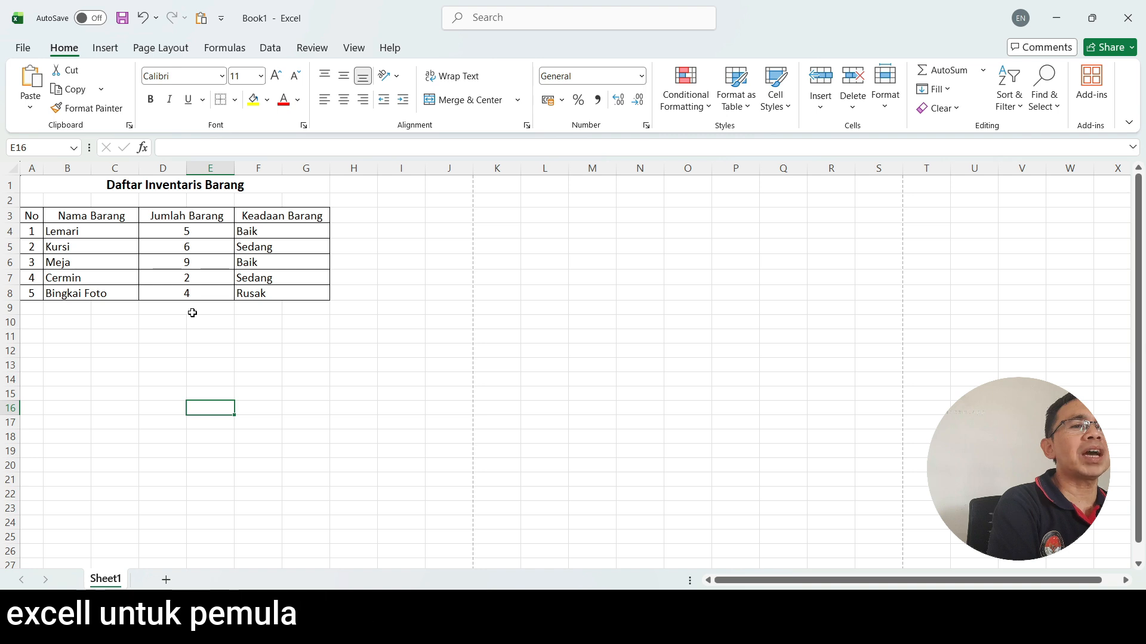
{"action": "left_click_drag", "start_coordinate": [30, 307], "coordinate": [110, 307]}
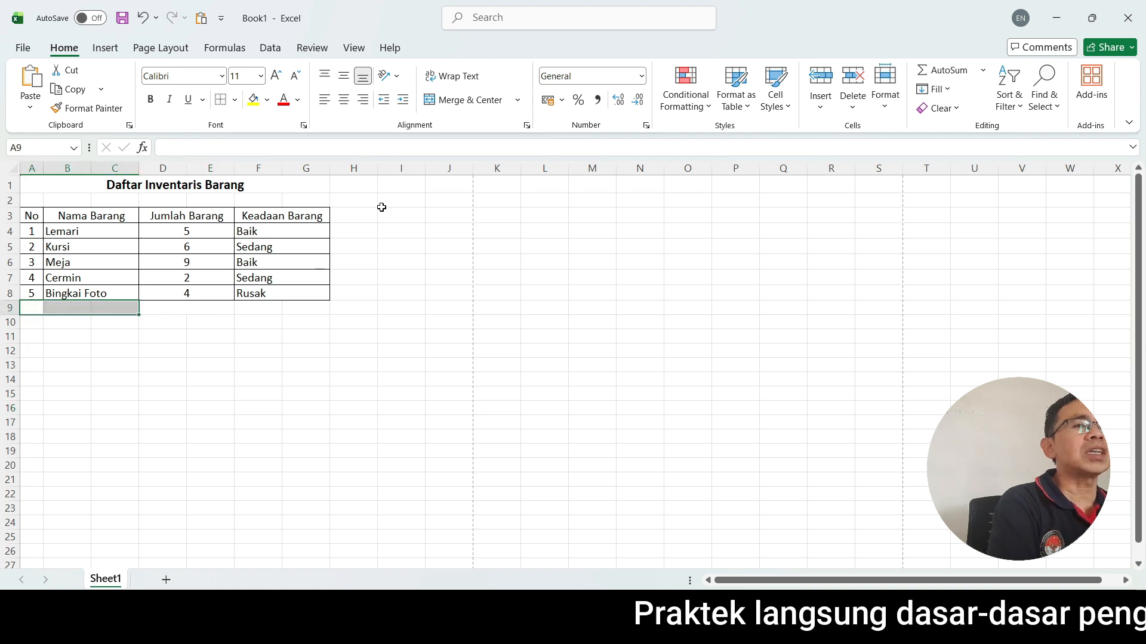
{"action": "left_click", "coordinate": [427, 99]}
{"action": "left_click", "coordinate": [155, 377]}
{"action": "left_click", "coordinate": [79, 302]}
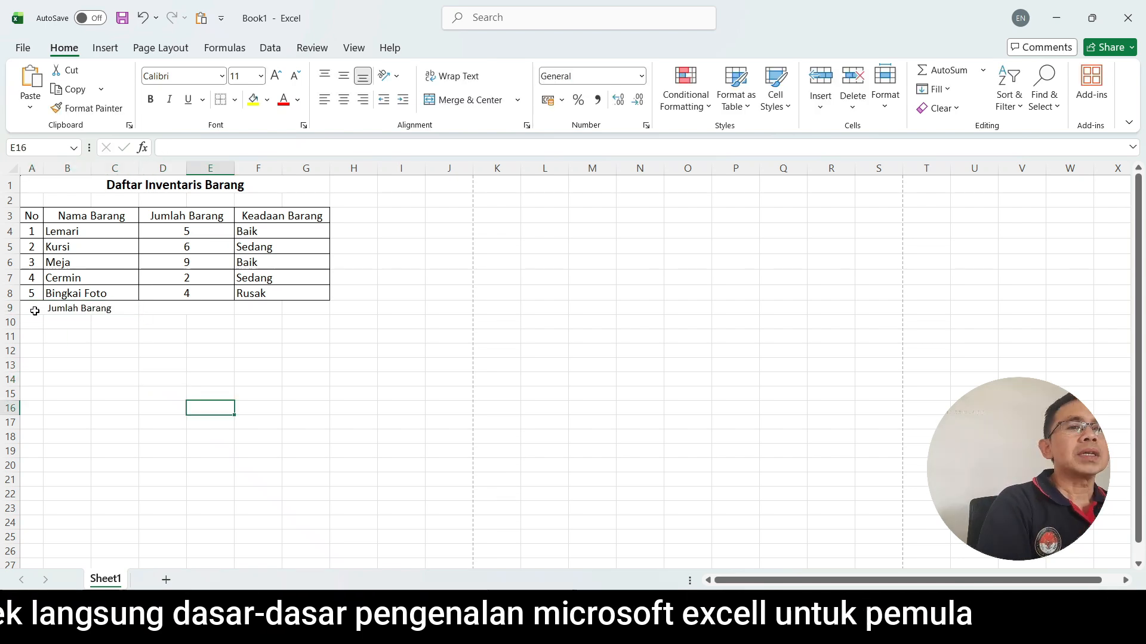
Complete row 9 as a bordered total row labelled "Jumlah Barang", with D9:E9 and F9:G9 merged.
{"action": "left_click_drag", "start_coordinate": [35, 310], "coordinate": [251, 307]}
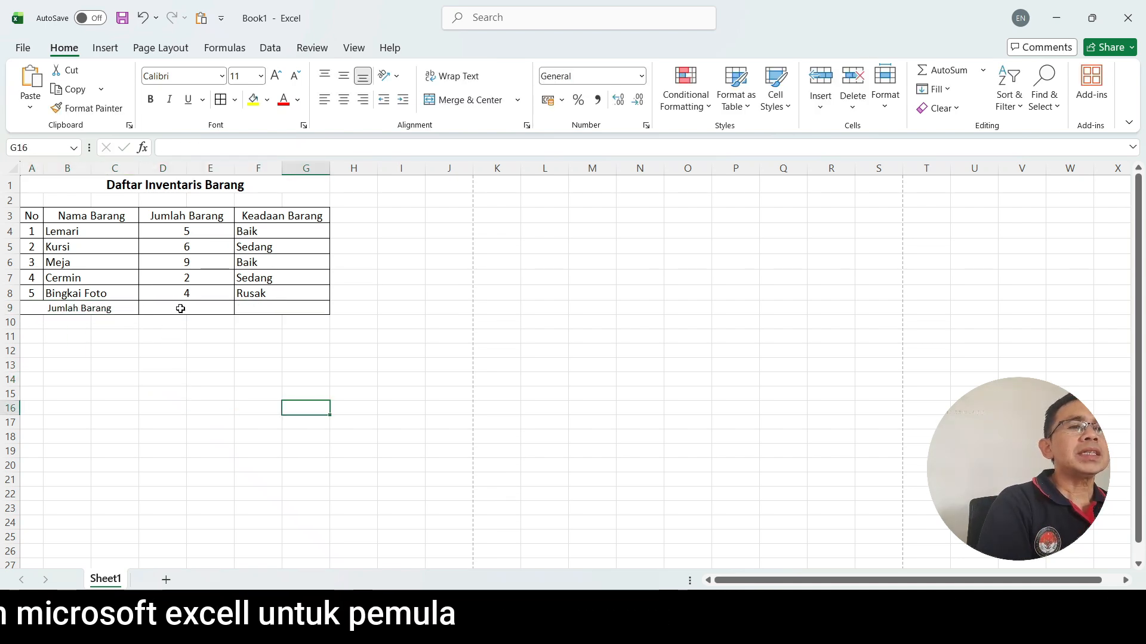
{"action": "left_click", "coordinate": [181, 308]}
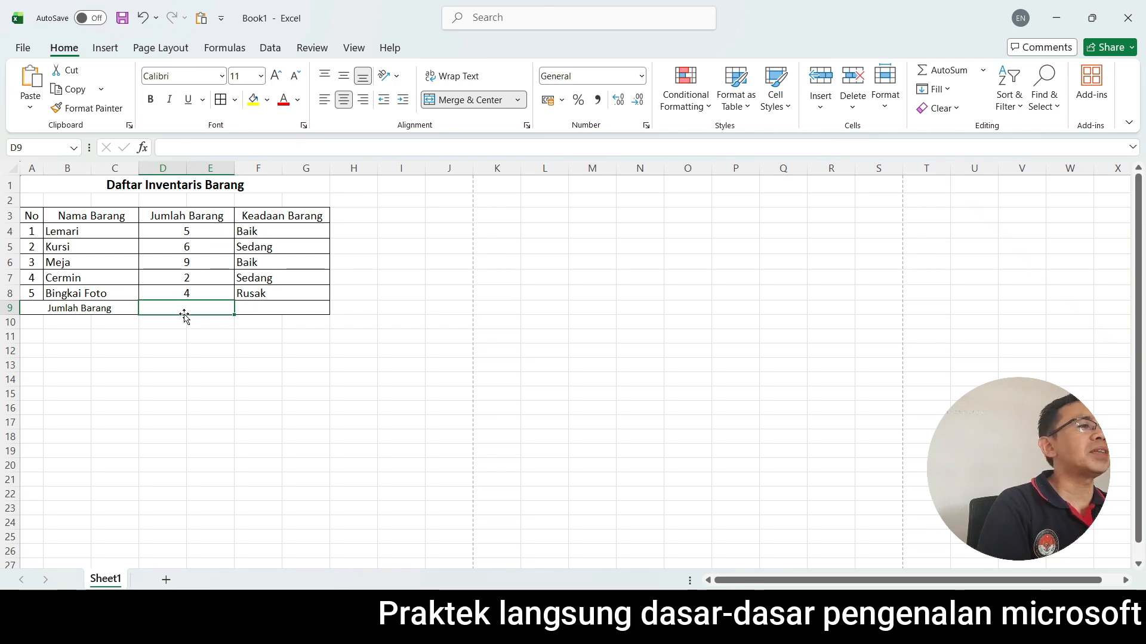
{"action": "left_click", "coordinate": [197, 366]}
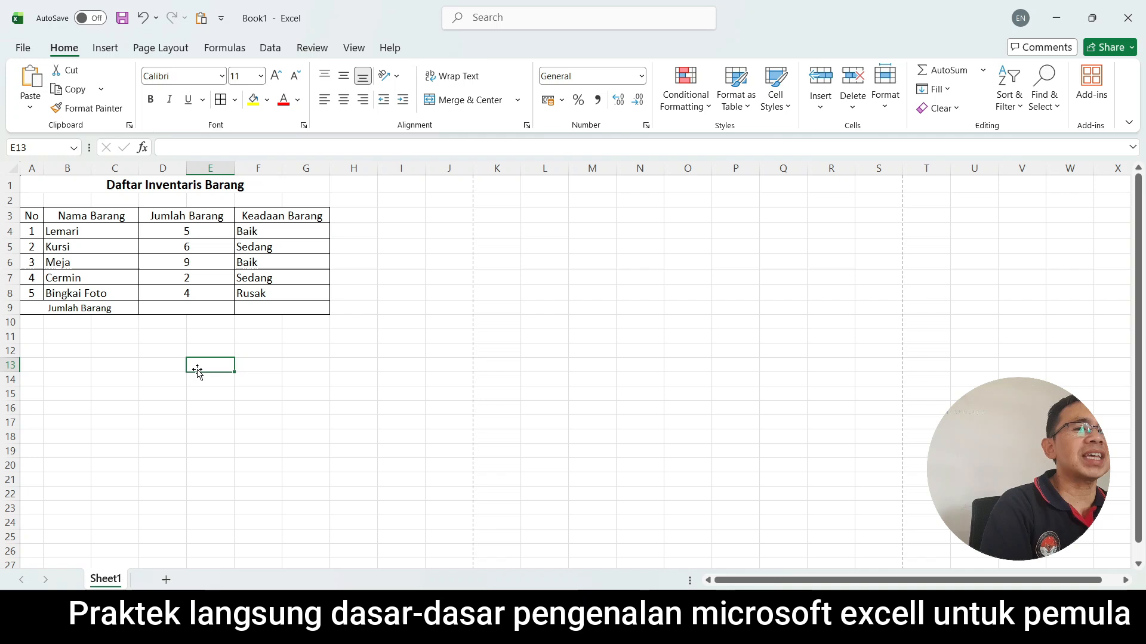
Total the quantities in rows 4 to 8 of the "Jumlah Barang" column into row 9 with AutoSum.
{"action": "left_click", "coordinate": [198, 230]}
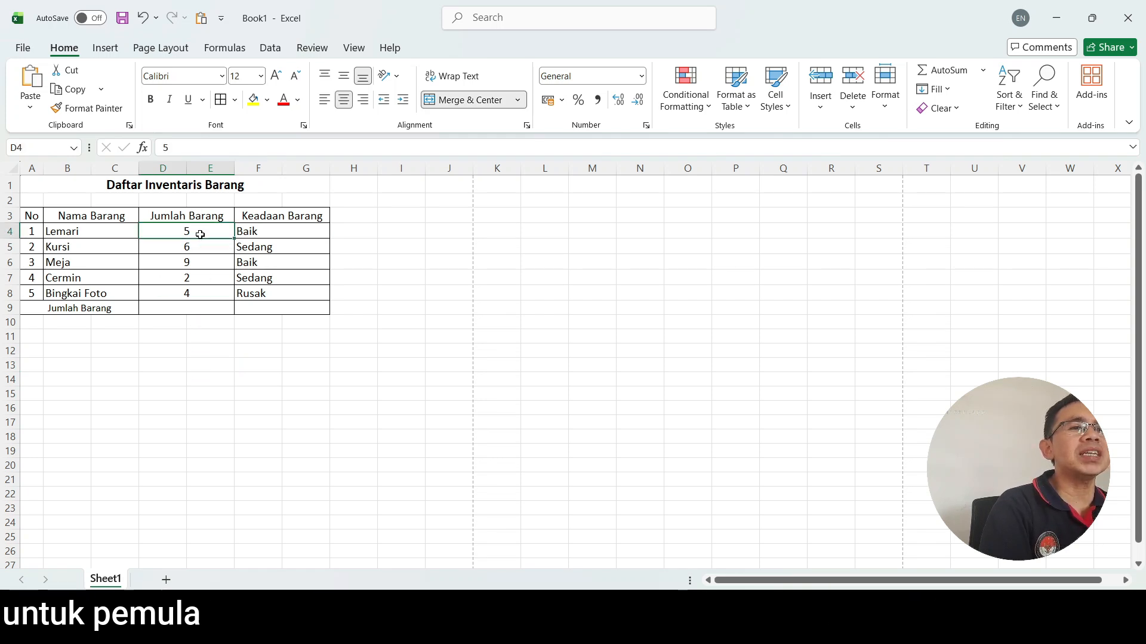
{"action": "left_click_drag", "start_coordinate": [201, 233], "coordinate": [192, 311]}
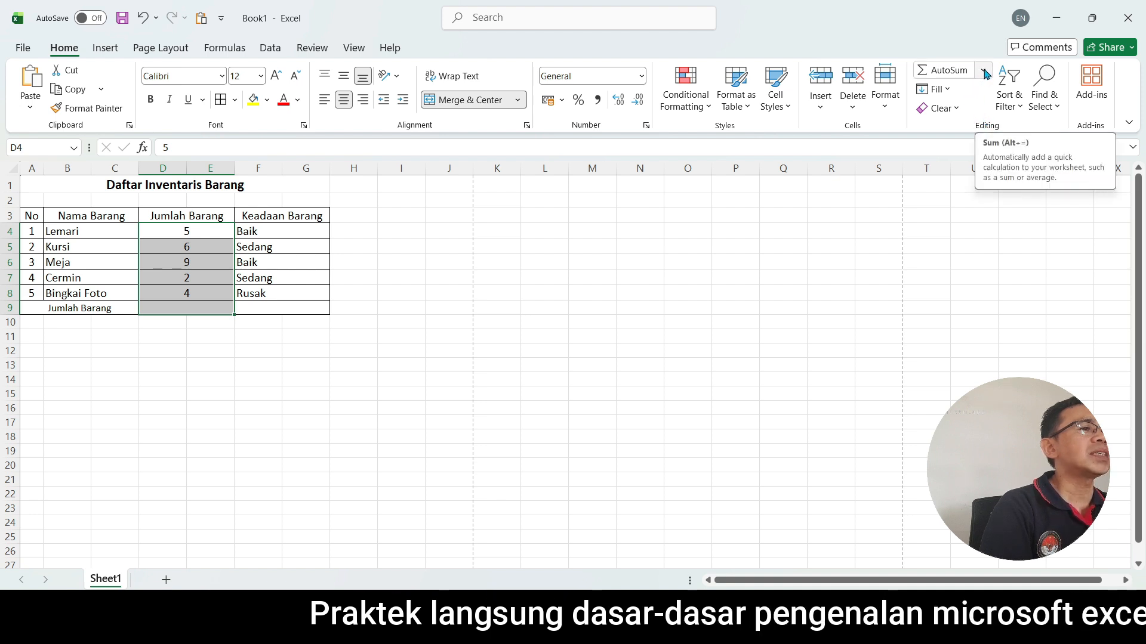
{"action": "left_click", "coordinate": [949, 71]}
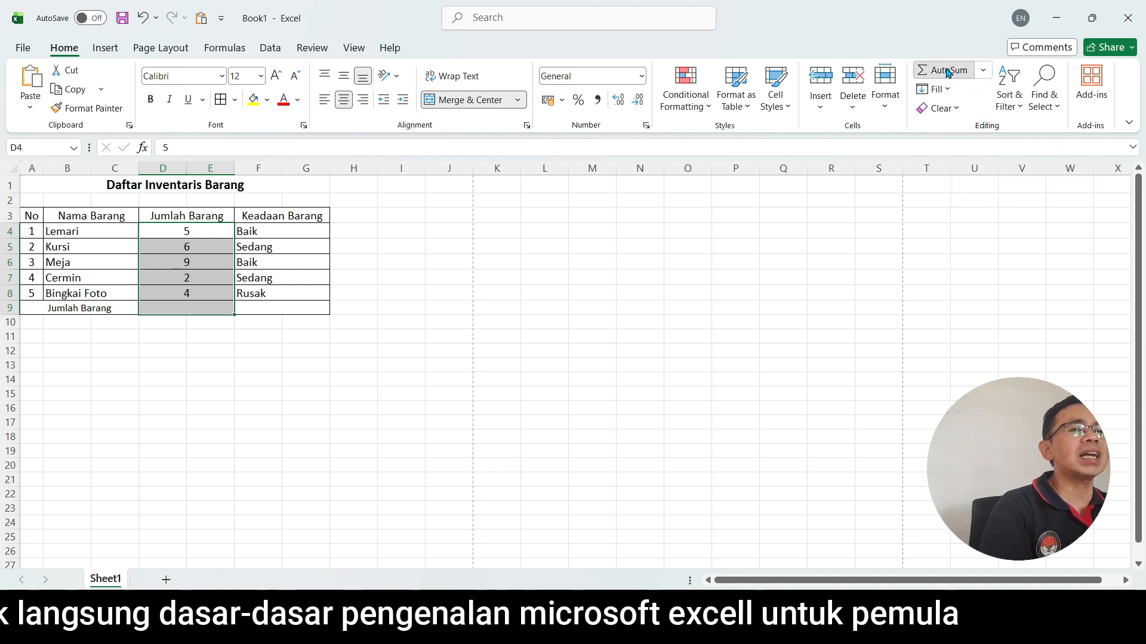
{"action": "left_click", "coordinate": [270, 377]}
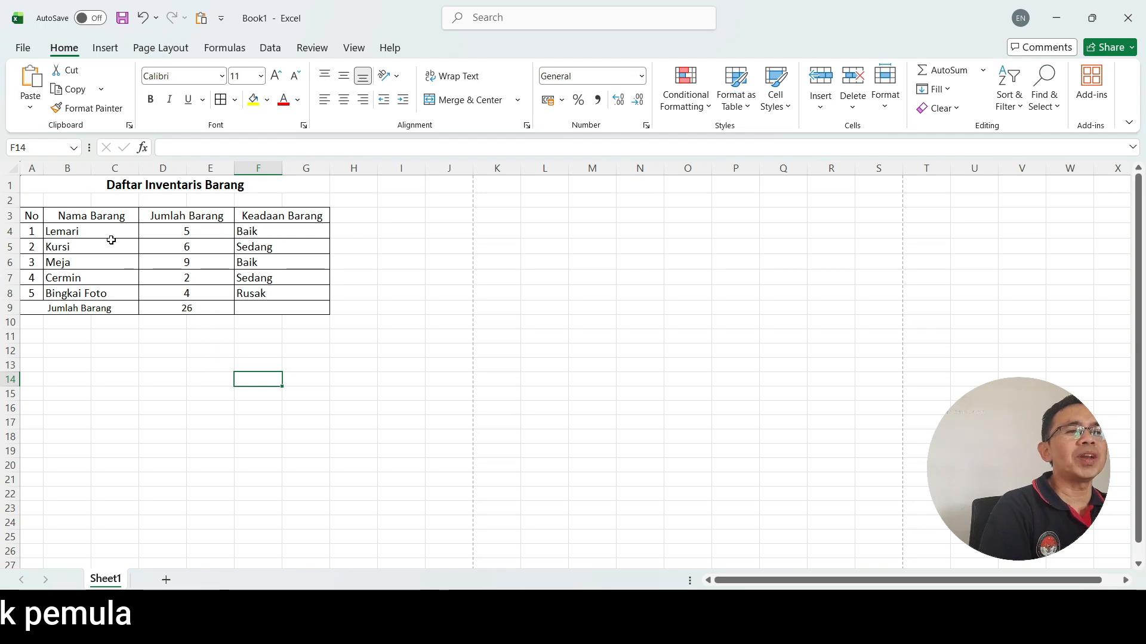
{"action": "key", "text": "ctrl+Home"}
{"action": "left_click", "coordinate": [283, 310]}
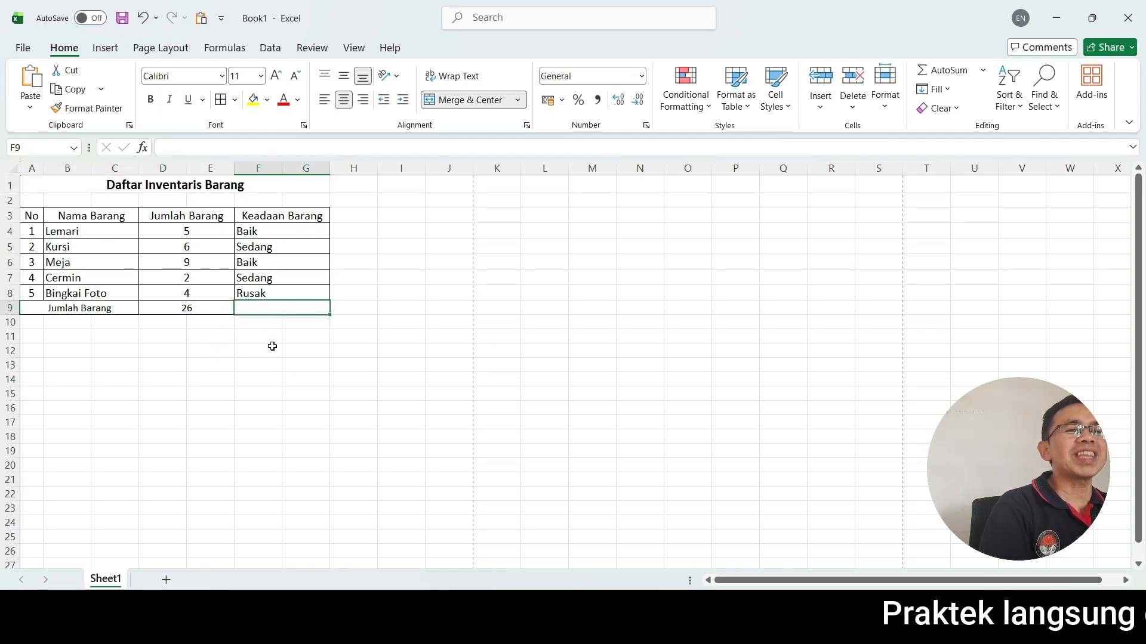
{"action": "left_click", "coordinate": [209, 351]}
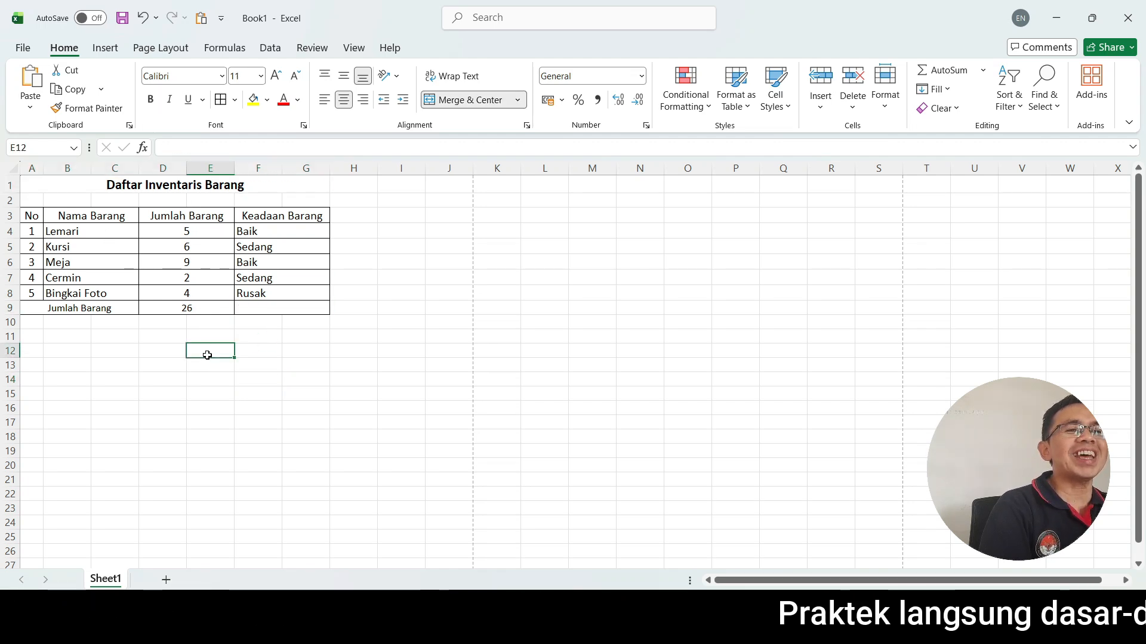
{"action": "left_click", "coordinate": [44, 182]}
{"action": "left_click", "coordinate": [268, 311]}
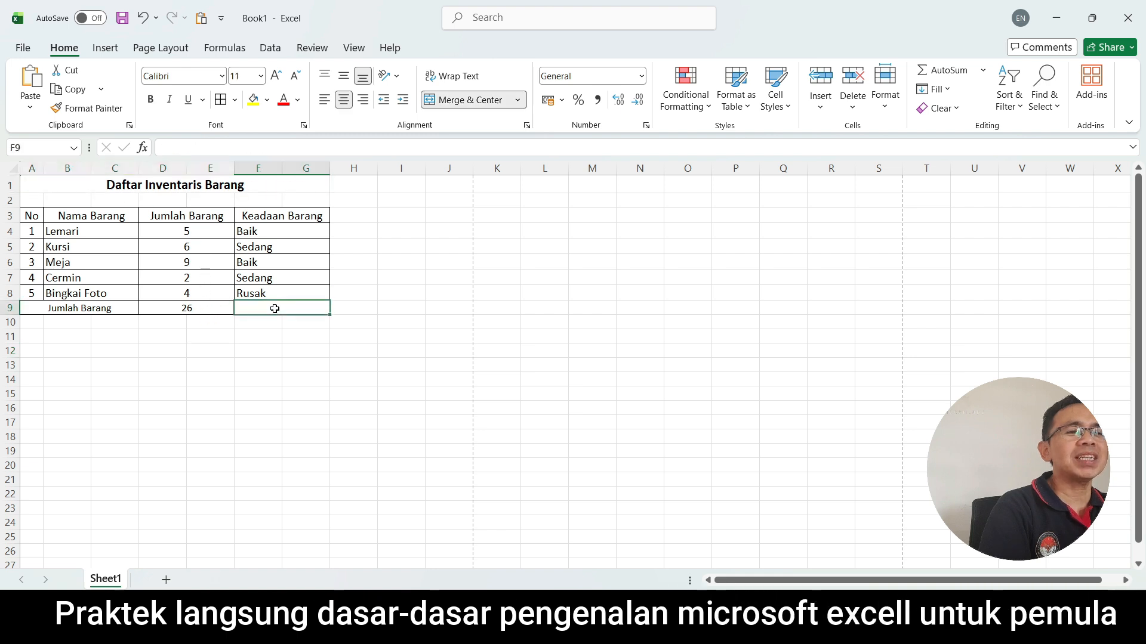